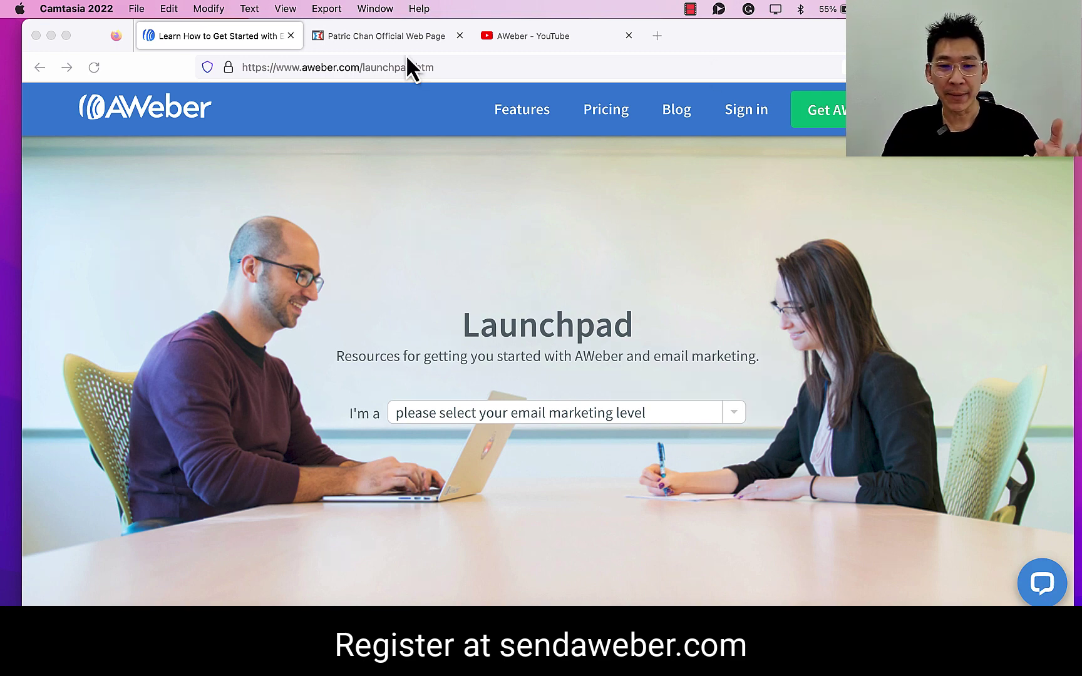
# Step: Switch to the browser tab showing the free-courses giveaway landing page
pyautogui.click(398, 37)
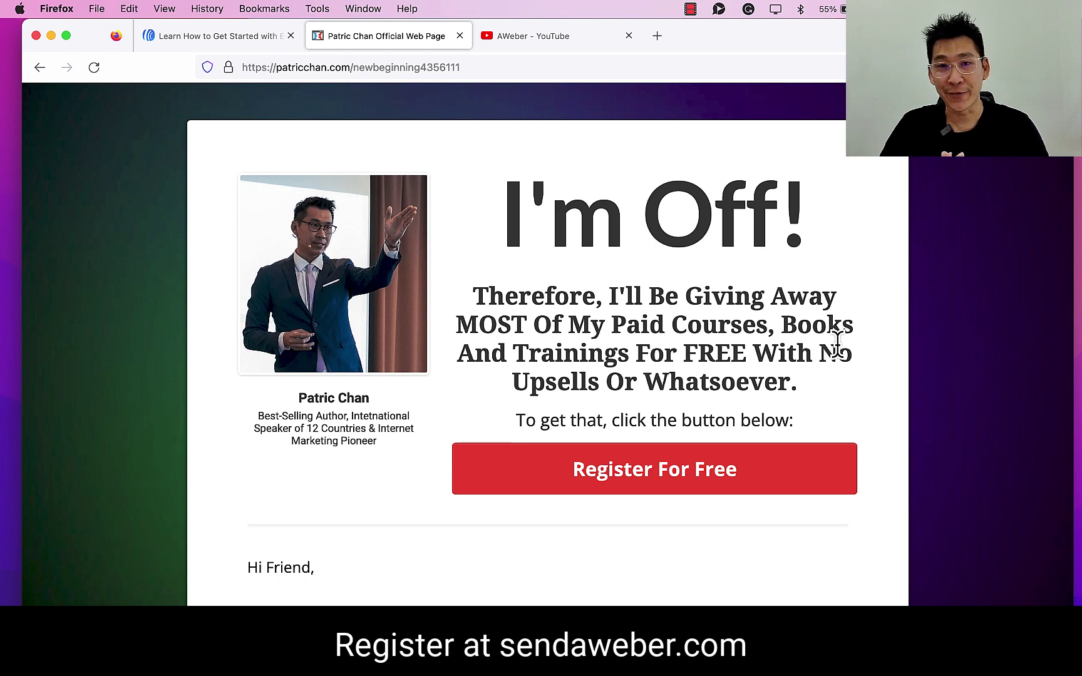
# Step: Return to the AWeber Launchpad tab and browse the email marketing level list without choosing a level
pyautogui.click(236, 41)
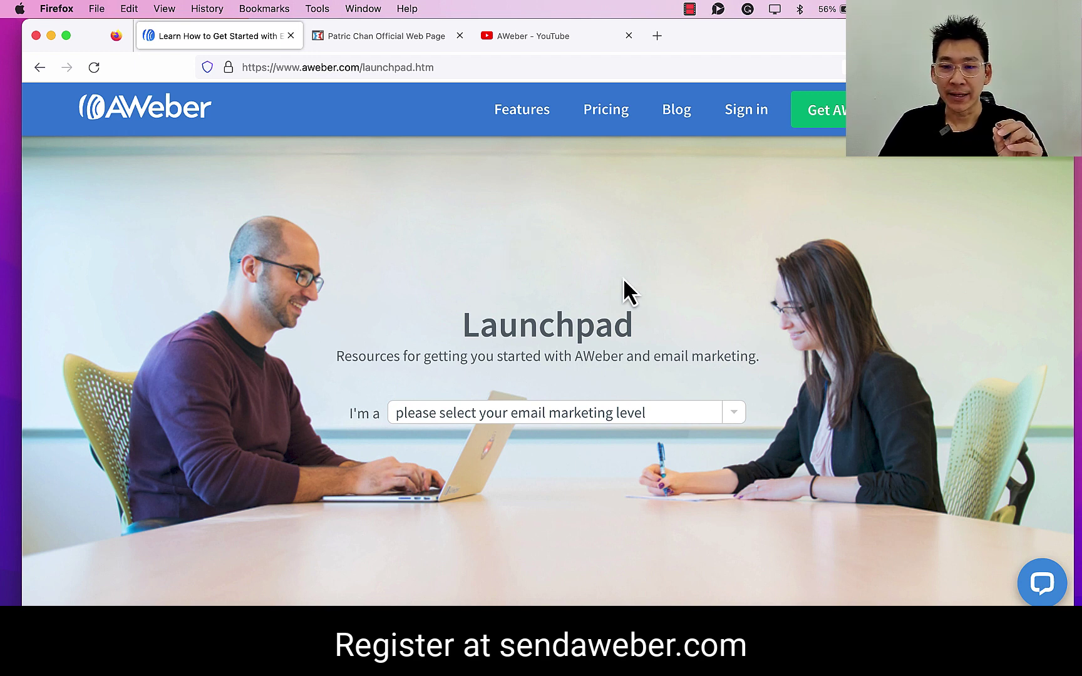
pyautogui.scroll(-1, 624, 280)
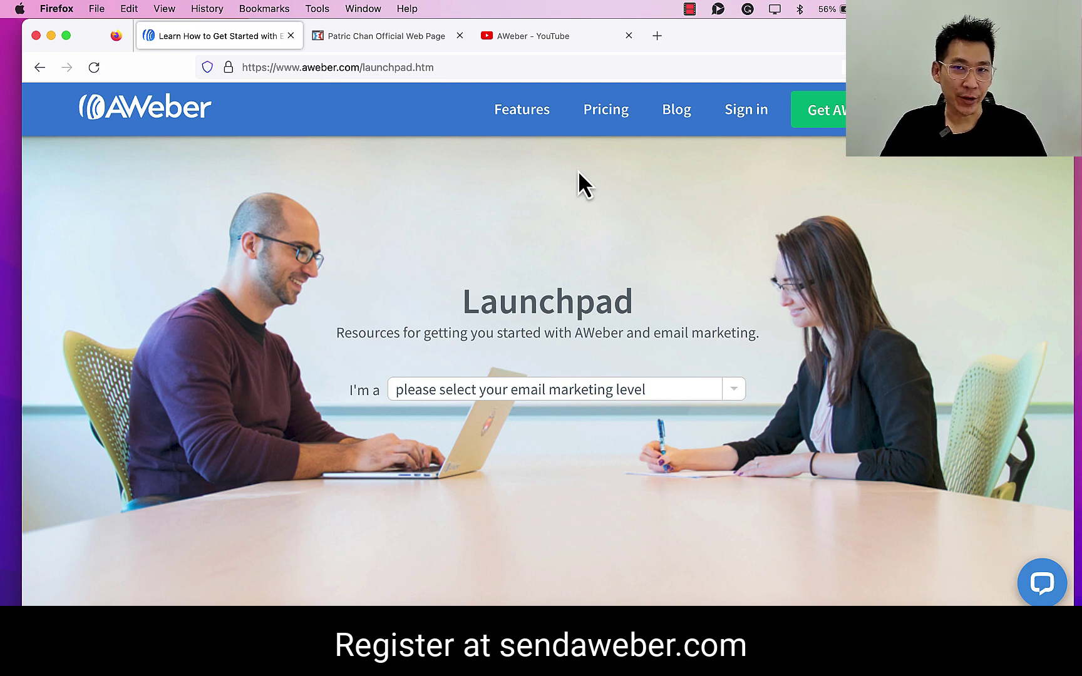
pyautogui.scroll(-3, 579, 170)
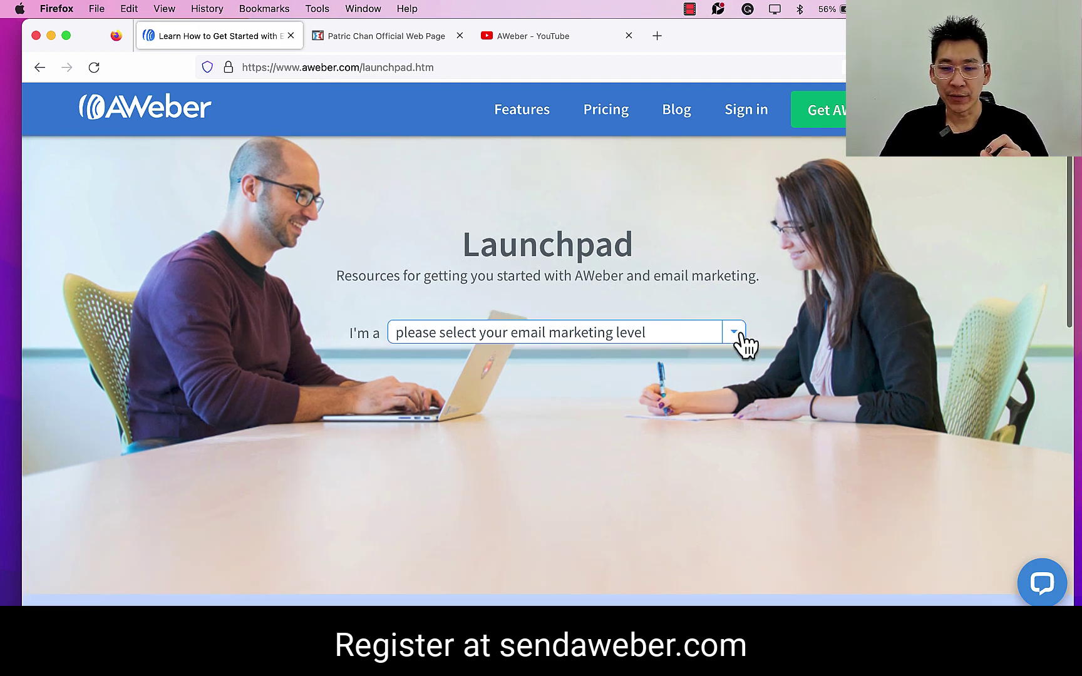
pyautogui.click(737, 338)
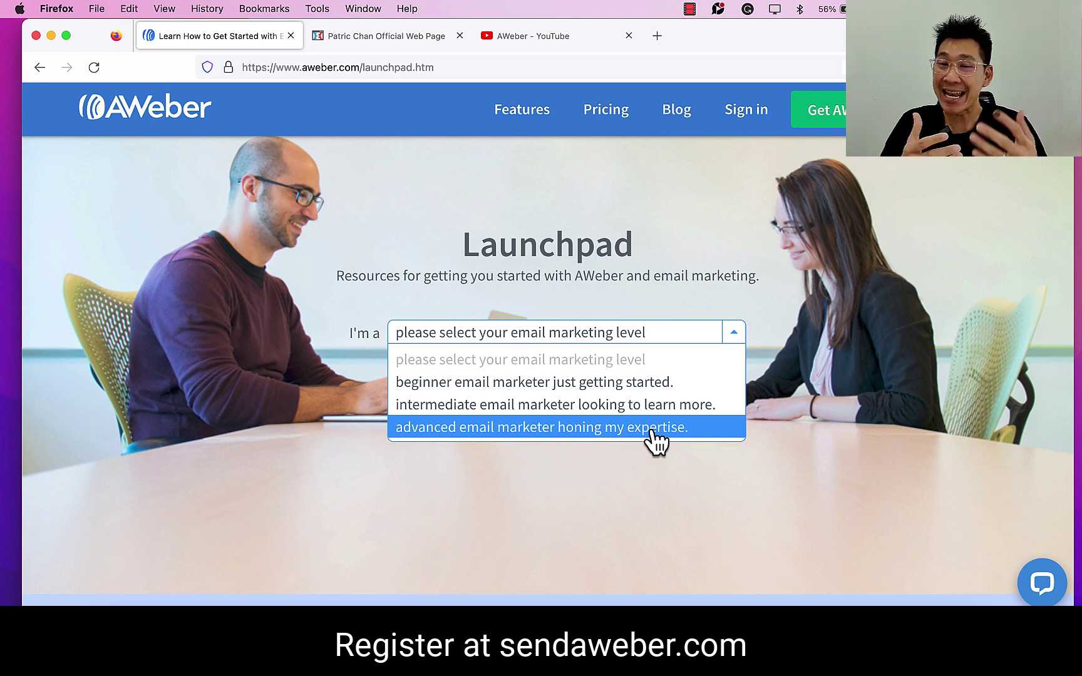
pyautogui.click(758, 271)
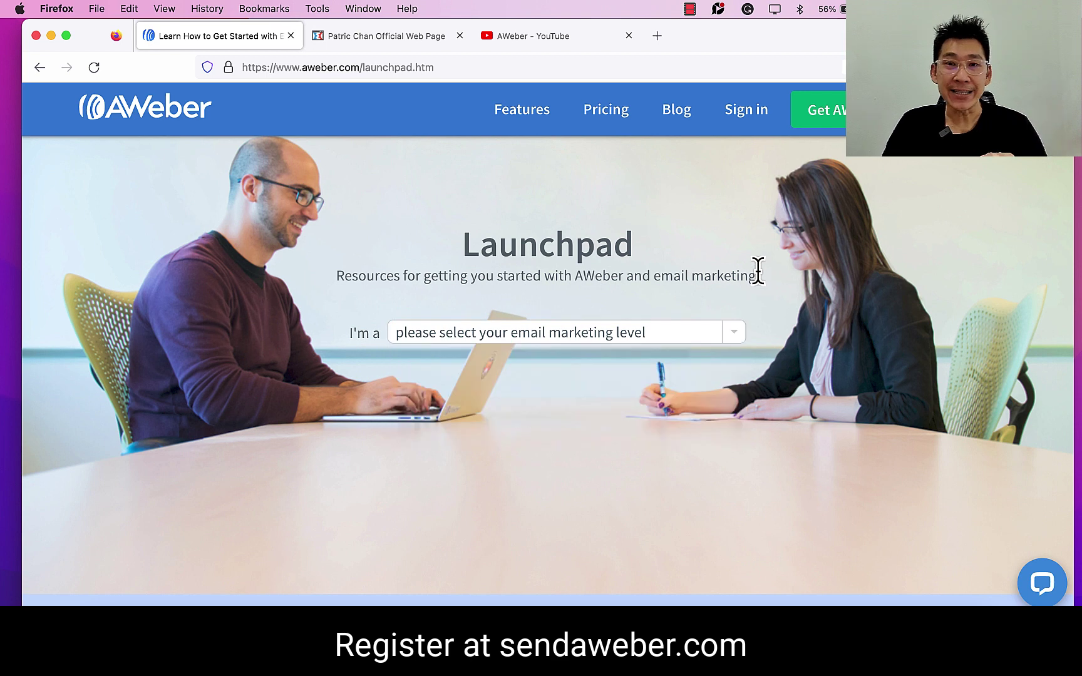
pyautogui.scroll(-1, 757, 269)
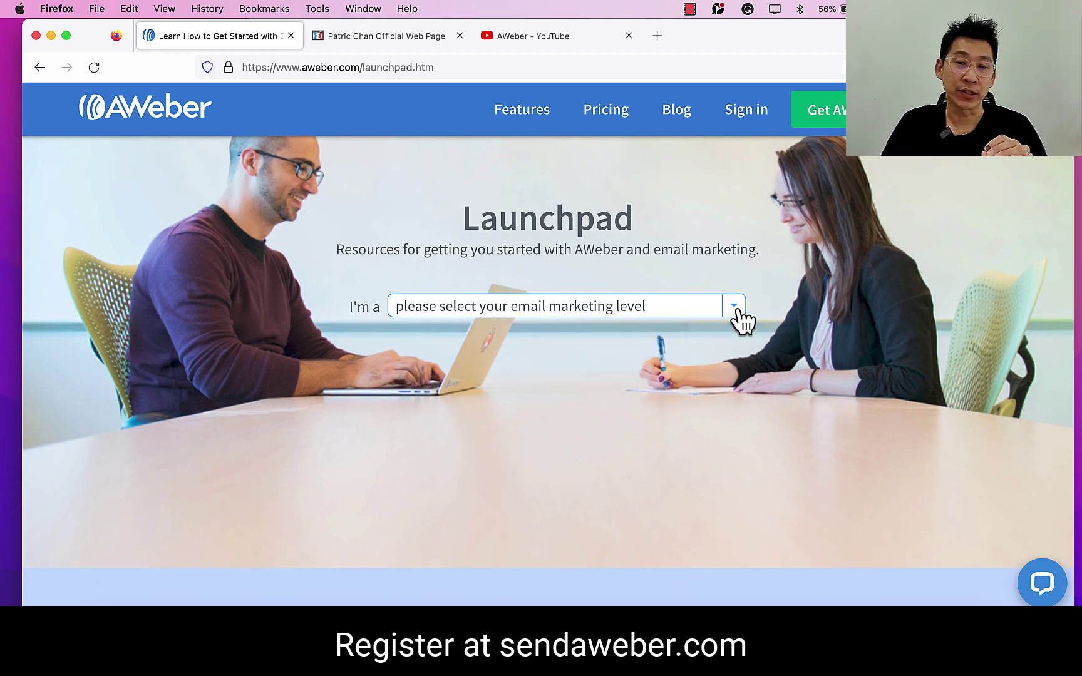
pyautogui.click(734, 306)
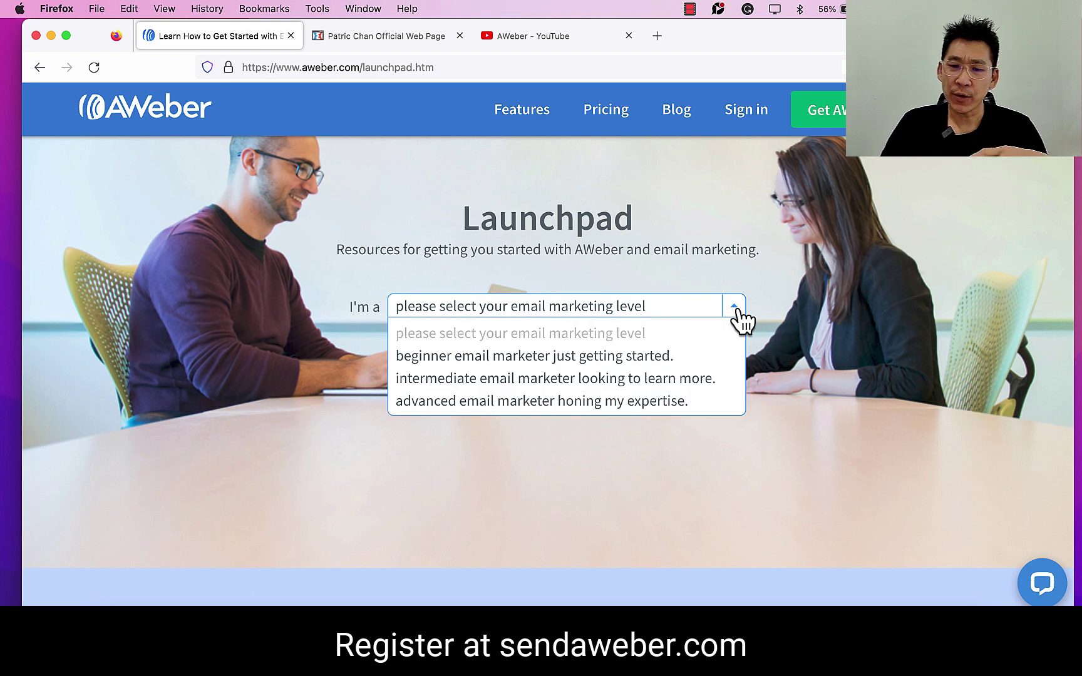
# Step: Set the Launchpad level to 'beginner email marketer just getting started' and scroll to Growing Your List
pyautogui.click(662, 361)
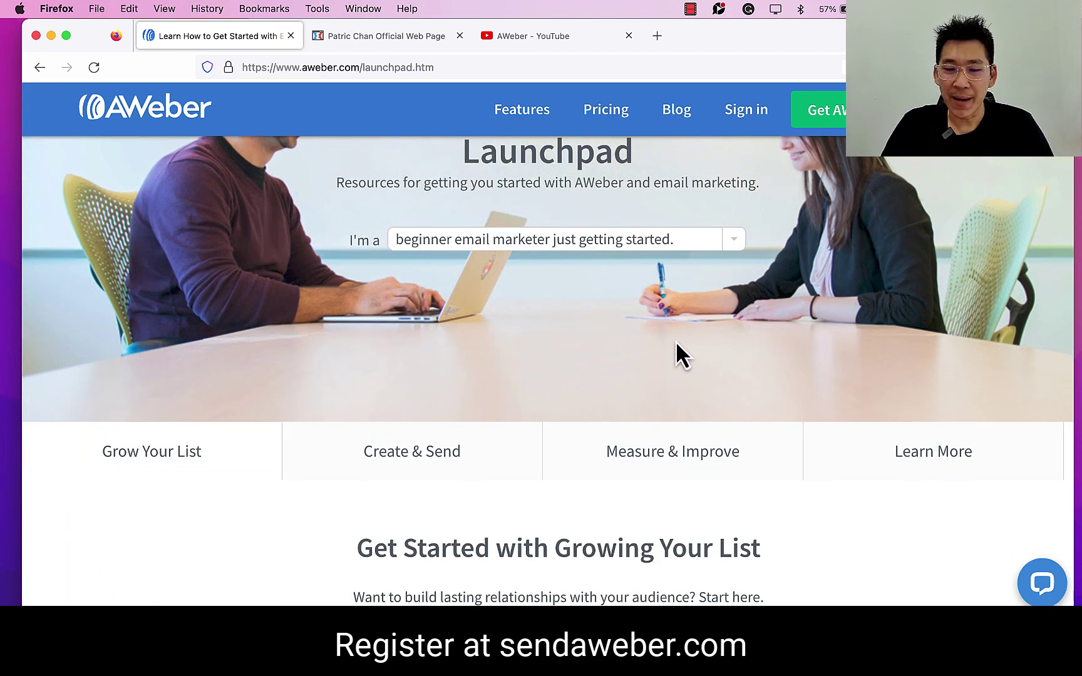
pyautogui.scroll(-5, 684, 367)
pyautogui.scroll(-1, 684, 367)
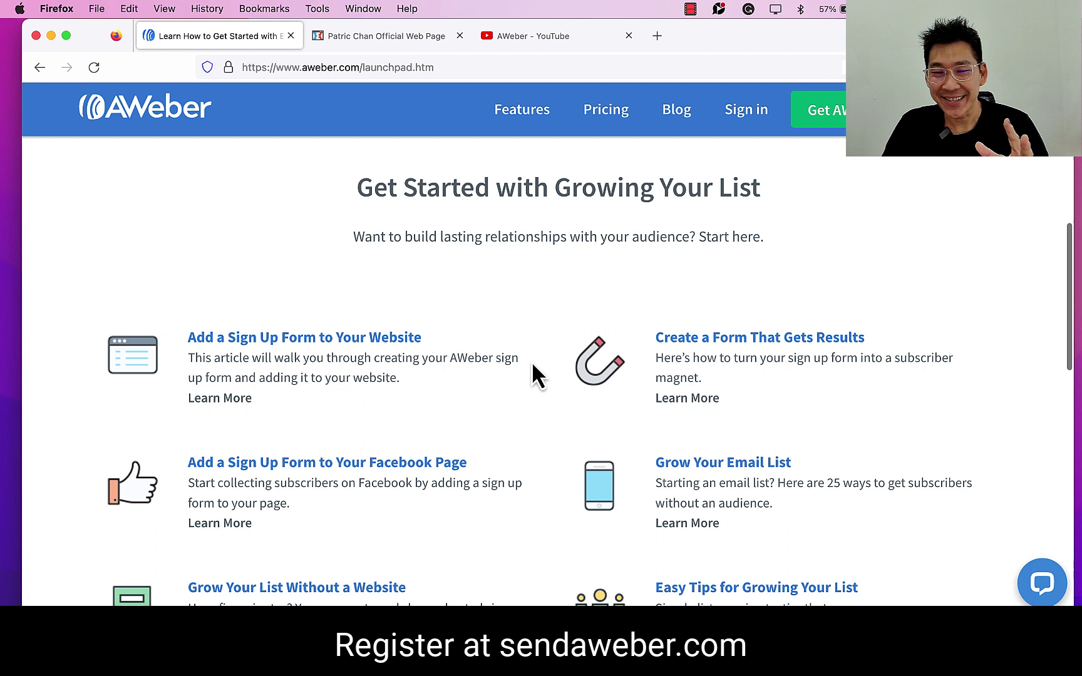
pyautogui.scroll(-1, 463, 357)
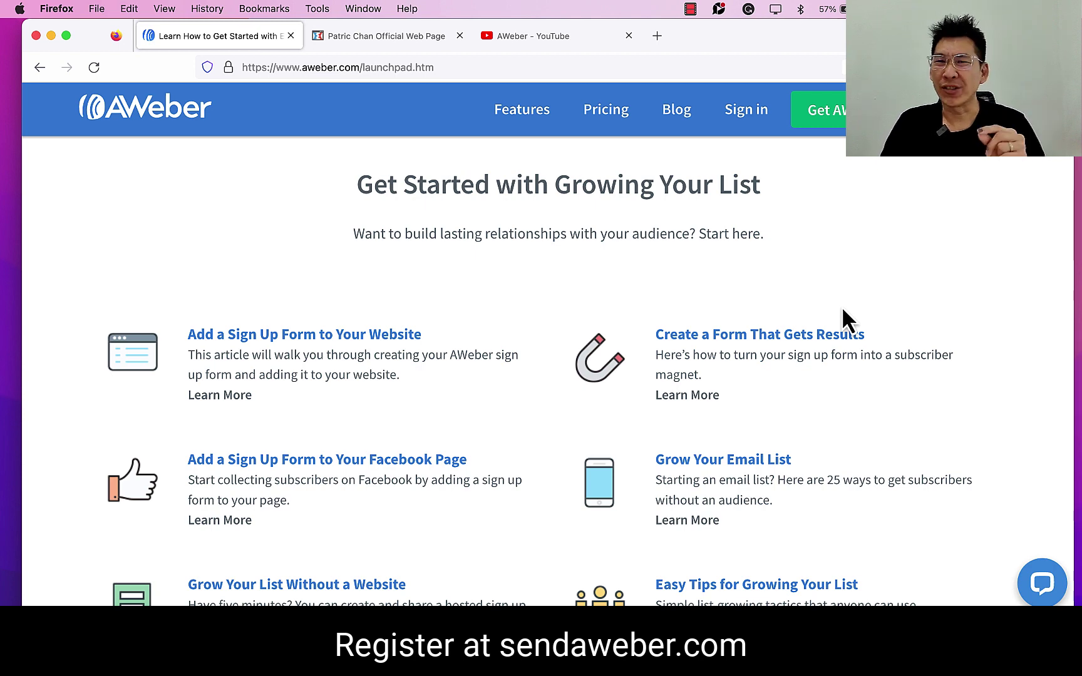
pyautogui.scroll(-4, 843, 306)
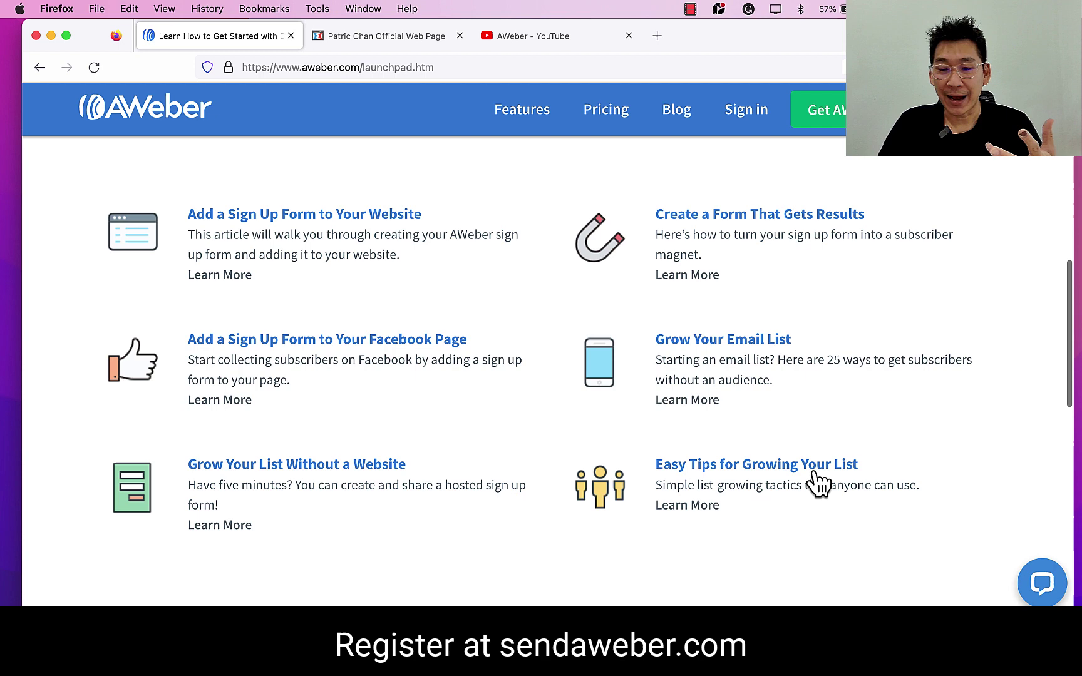
# Step: Open the 'Easy Tips for Growing Your List' article in a new tab and skim it
pyautogui.click(816, 468)
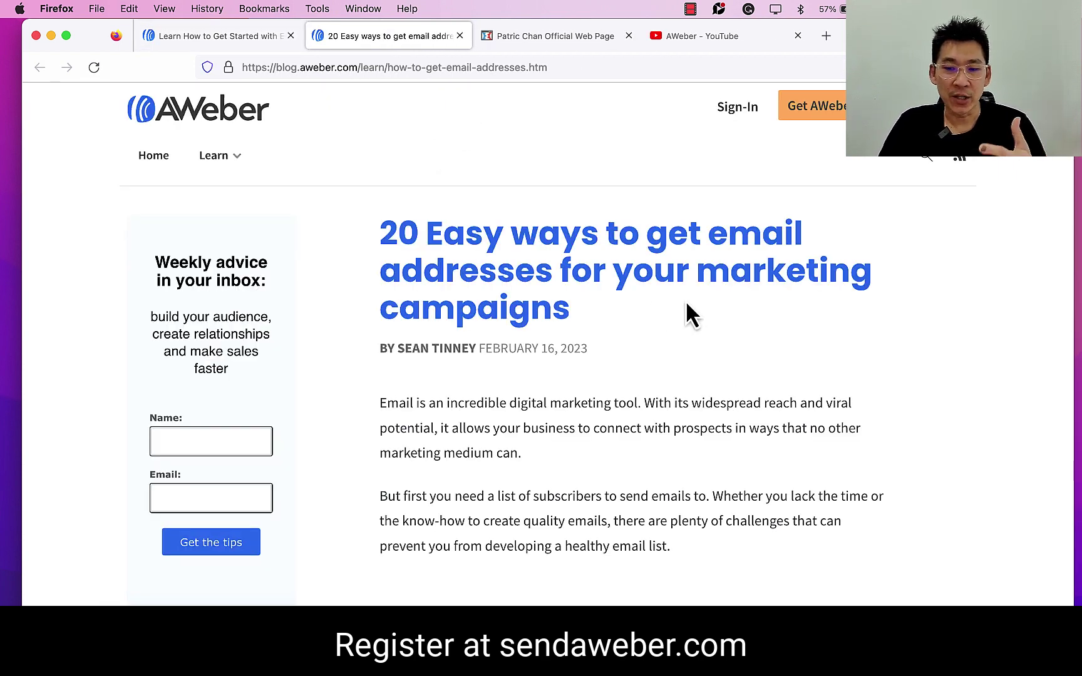
pyautogui.scroll(-15, 685, 300)
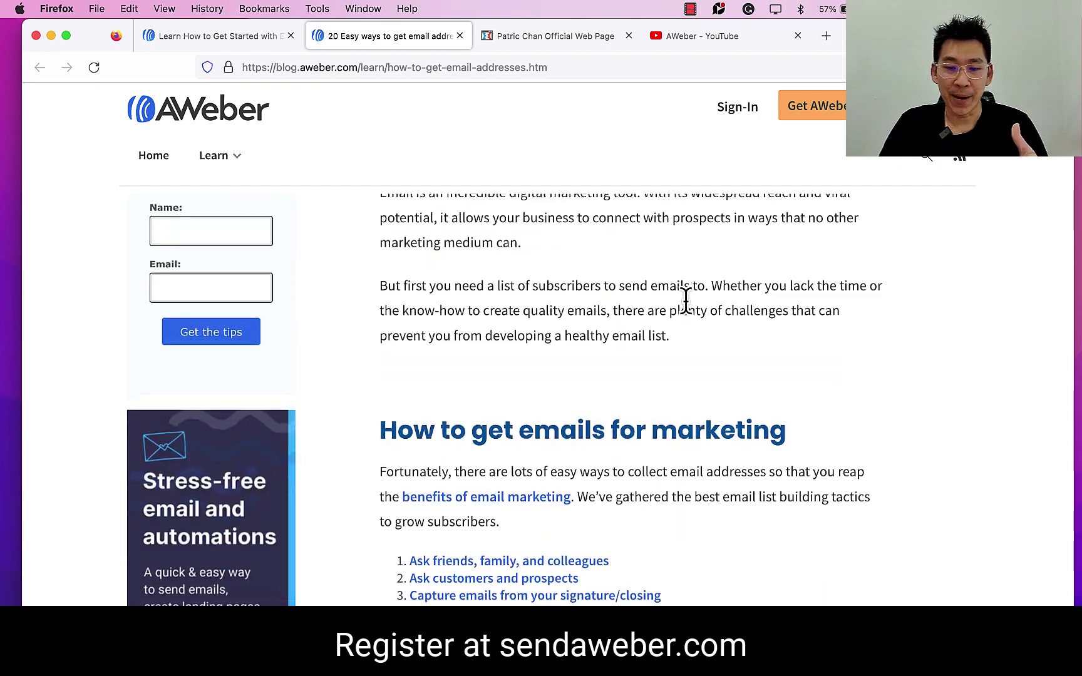
pyautogui.scroll(-20, 685, 300)
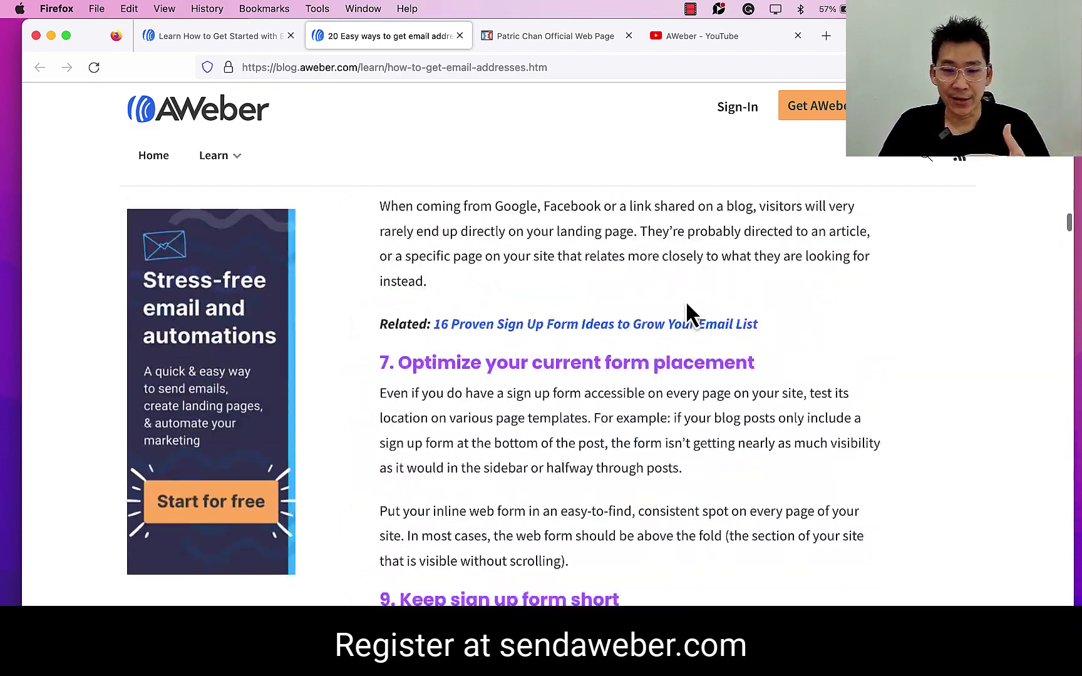
pyautogui.scroll(15, 685, 300)
pyautogui.scroll(20, 686, 302)
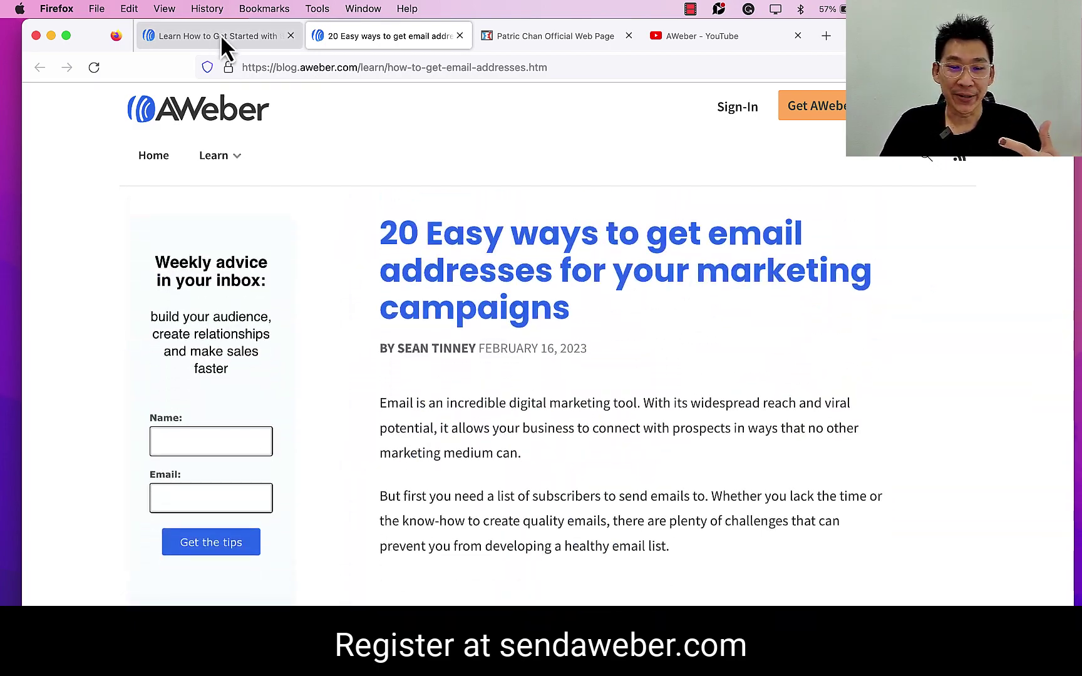
# Step: On the Launchpad, change the level to 'advanced email marketer honing my expertise'
pyautogui.click(220, 36)
pyautogui.scroll(10, 637, 309)
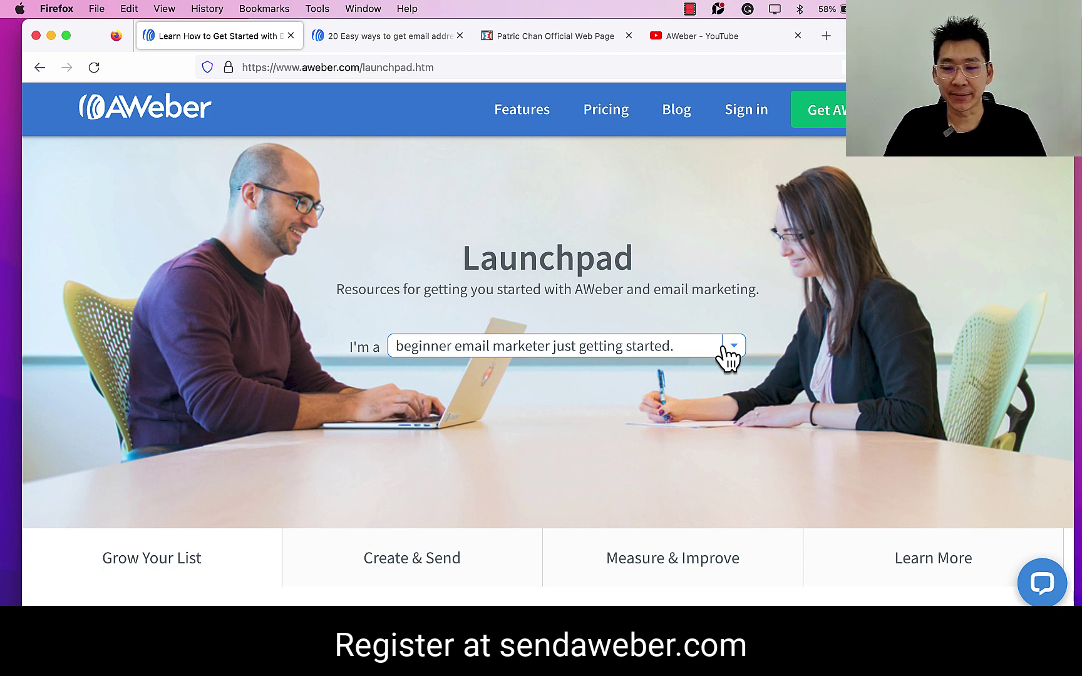
pyautogui.click(726, 348)
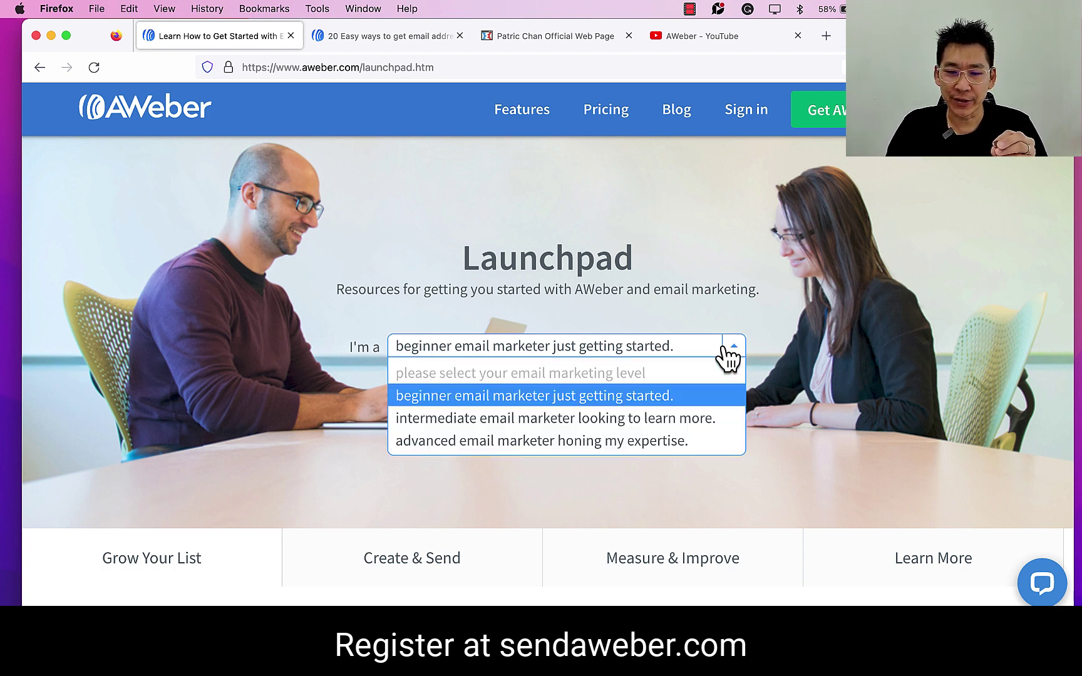
pyautogui.click(624, 441)
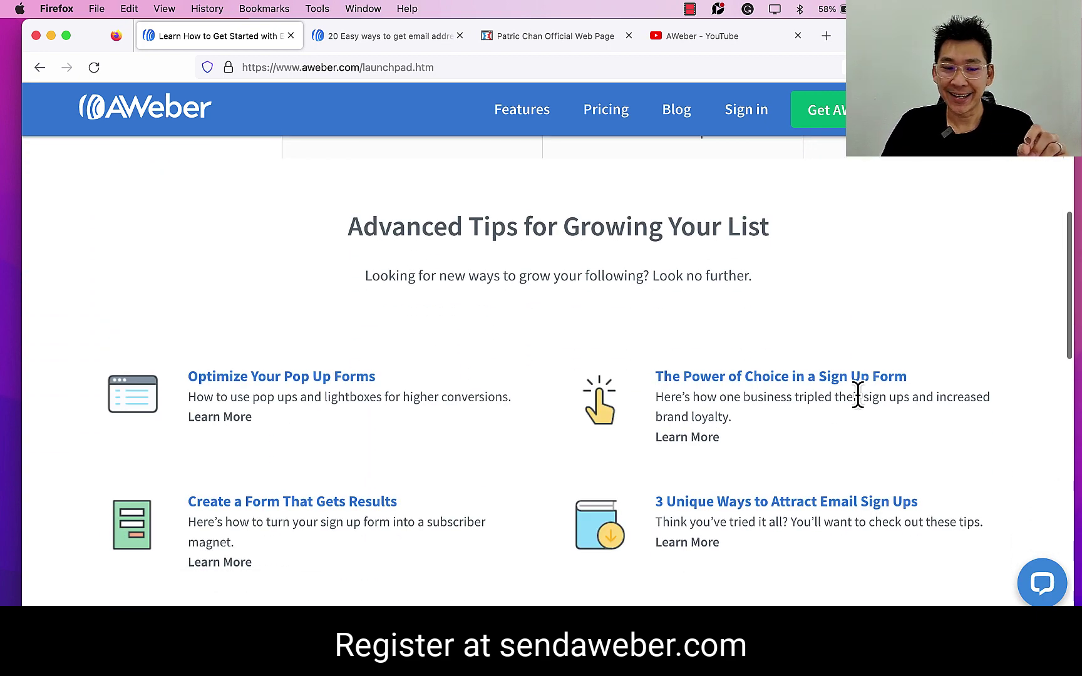
pyautogui.scroll(-3, 858, 398)
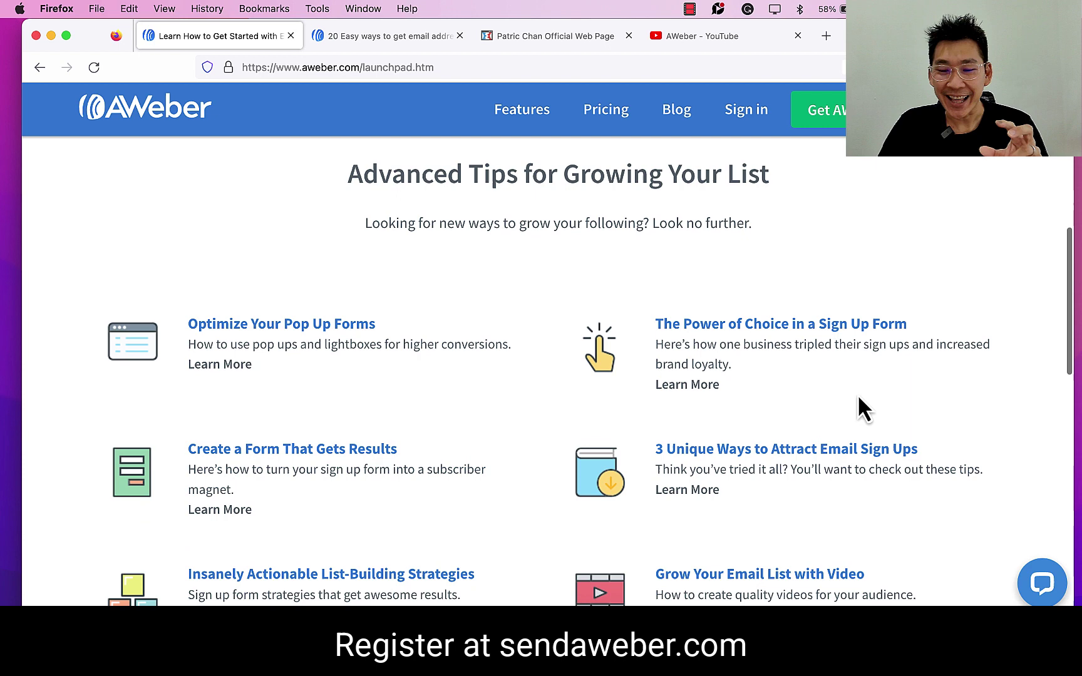
pyautogui.scroll(-1, 863, 409)
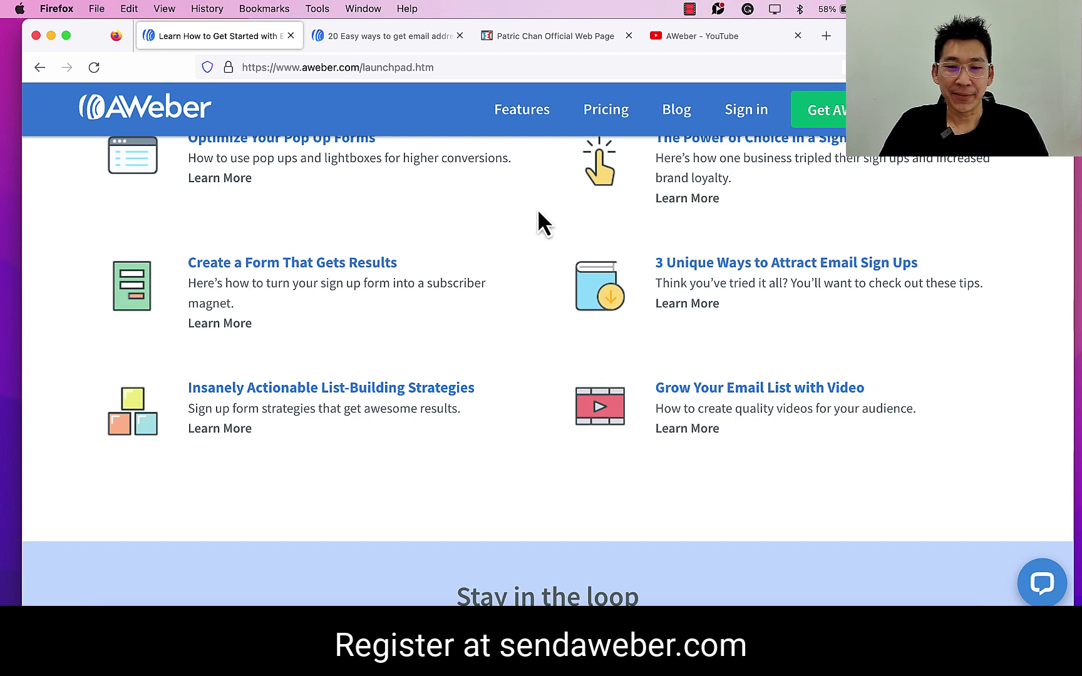
# Step: Switch to the AWeber YouTube channel tab and scroll down through its video sections
pyautogui.click(713, 50)
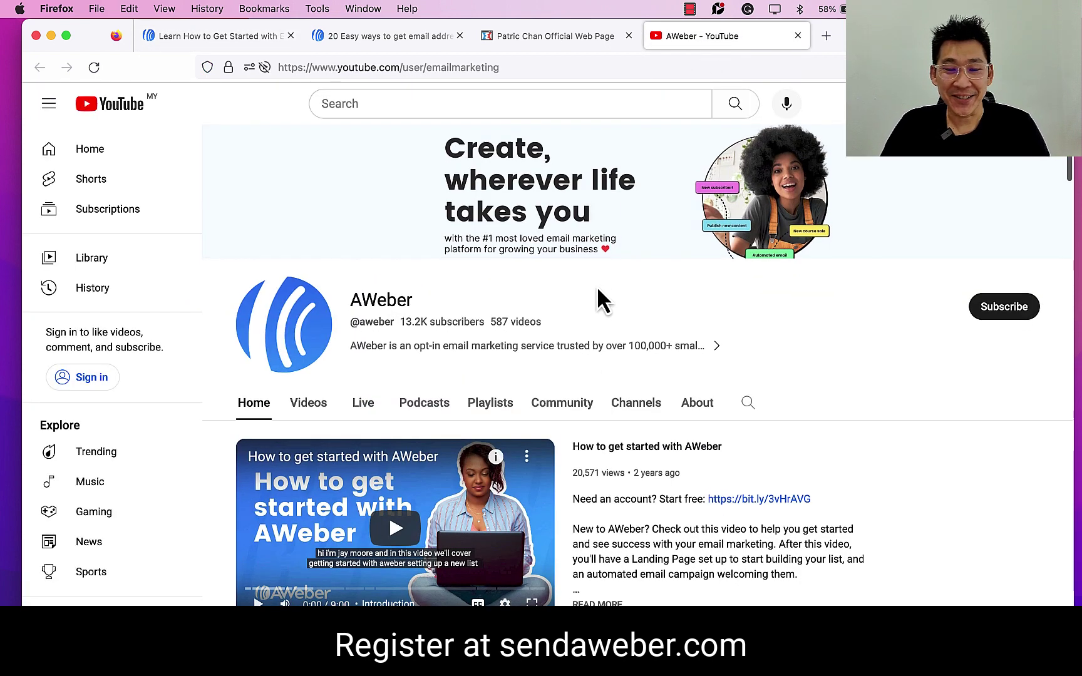
pyautogui.scroll(-1, 597, 299)
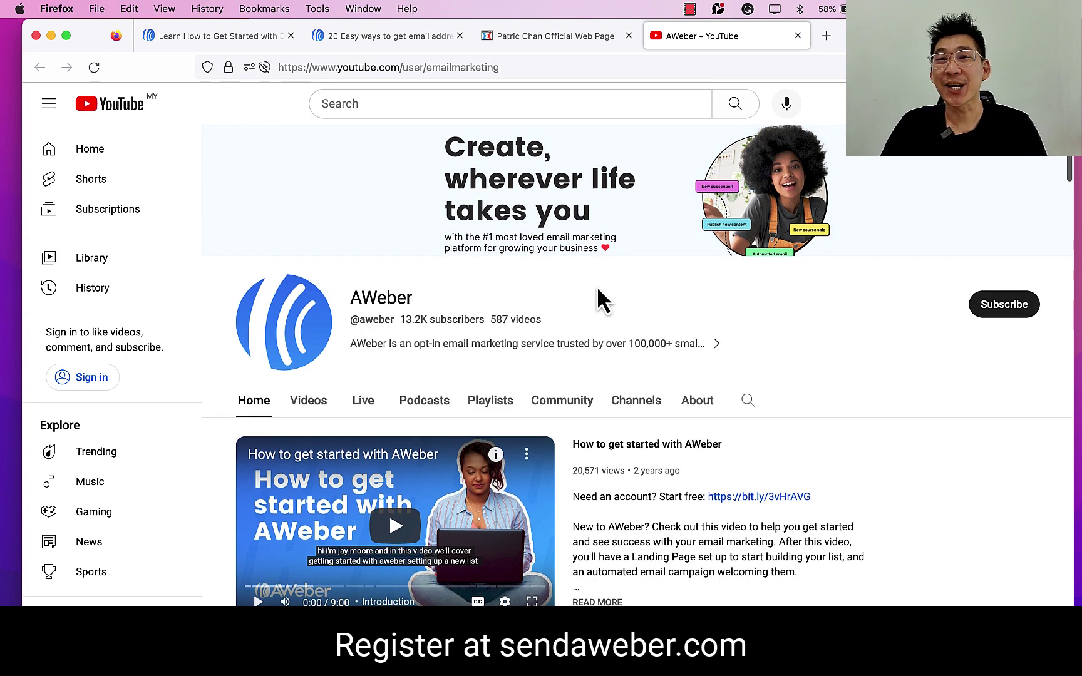
pyautogui.scroll(-1, 598, 299)
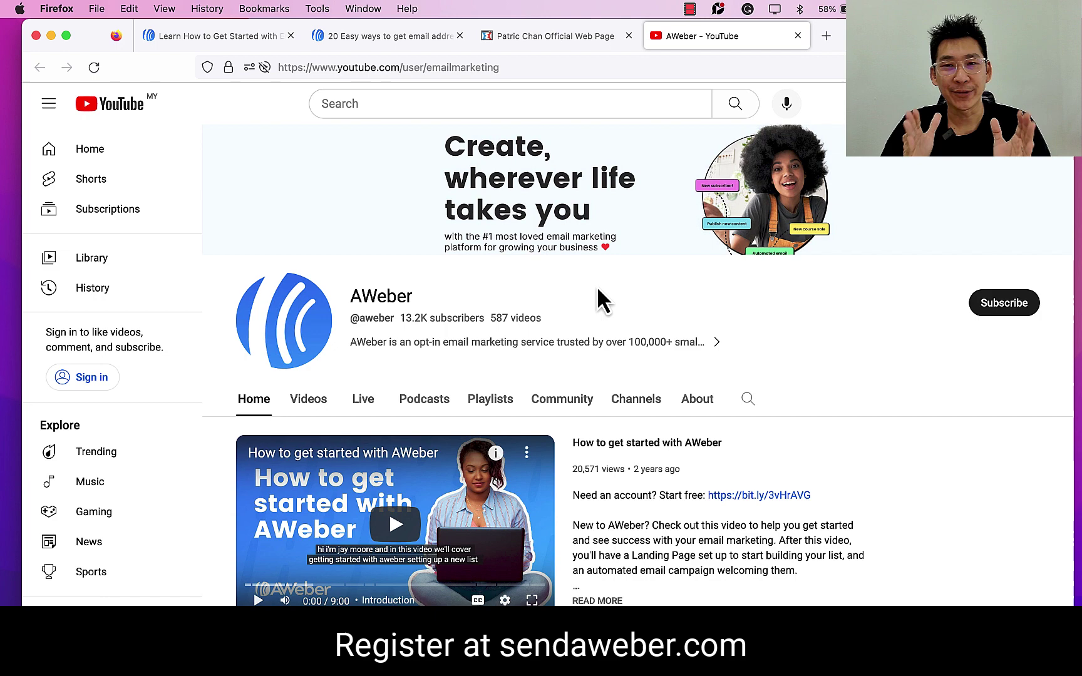
pyautogui.scroll(-3, 683, 406)
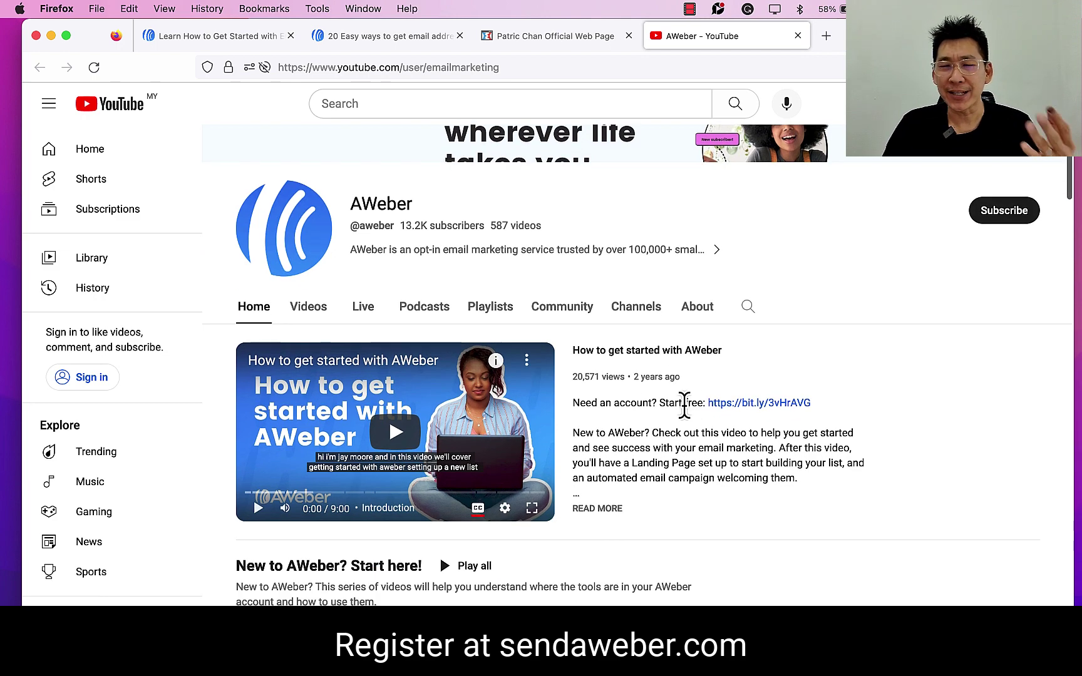
pyautogui.scroll(-5, 684, 407)
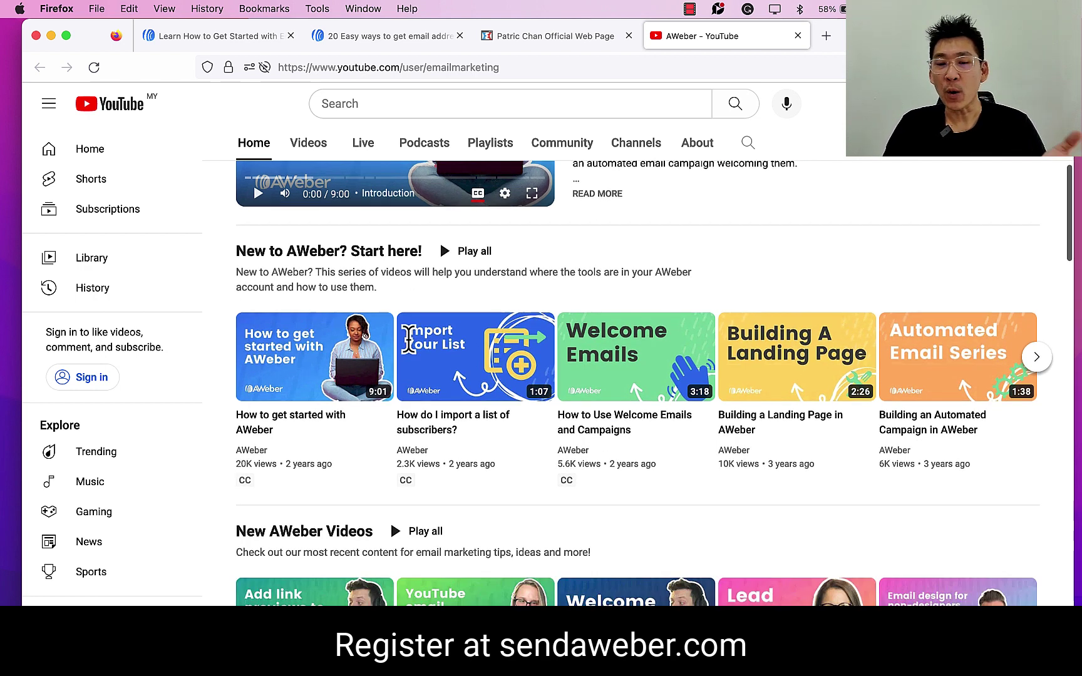
pyautogui.scroll(-2, 408, 340)
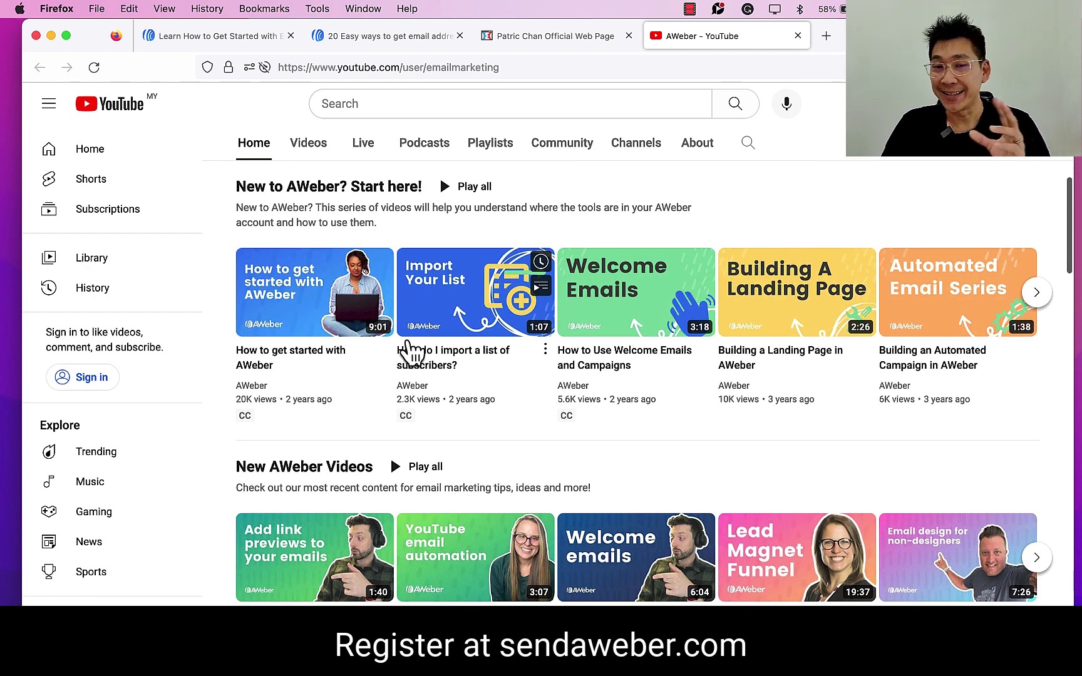
pyautogui.scroll(-5, 410, 351)
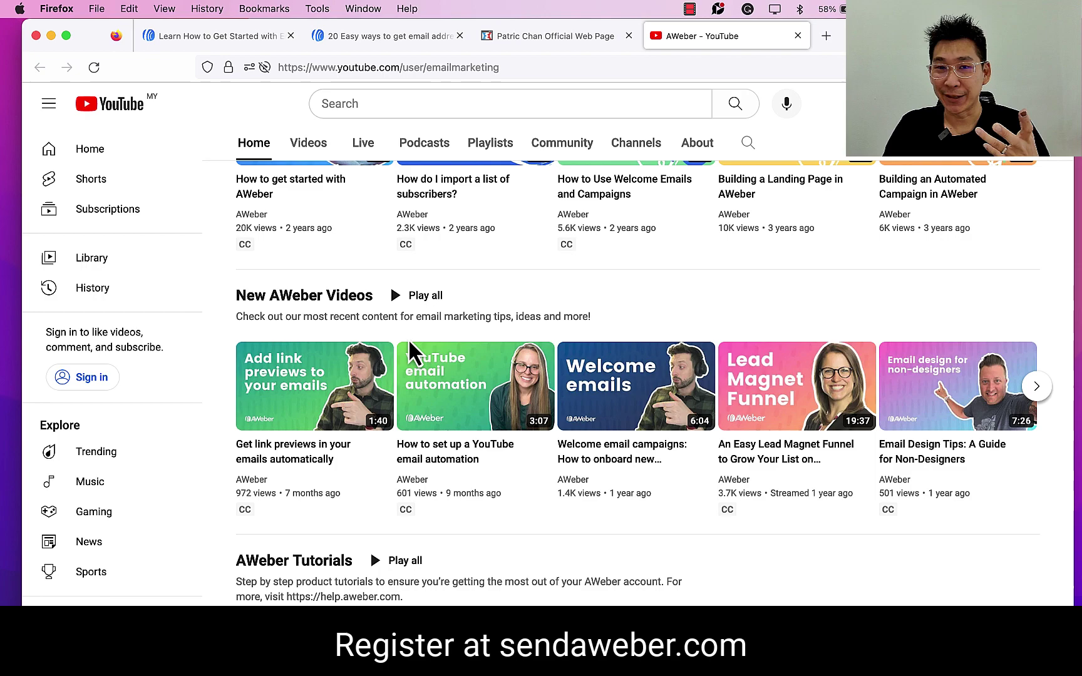
pyautogui.scroll(-20, 408, 342)
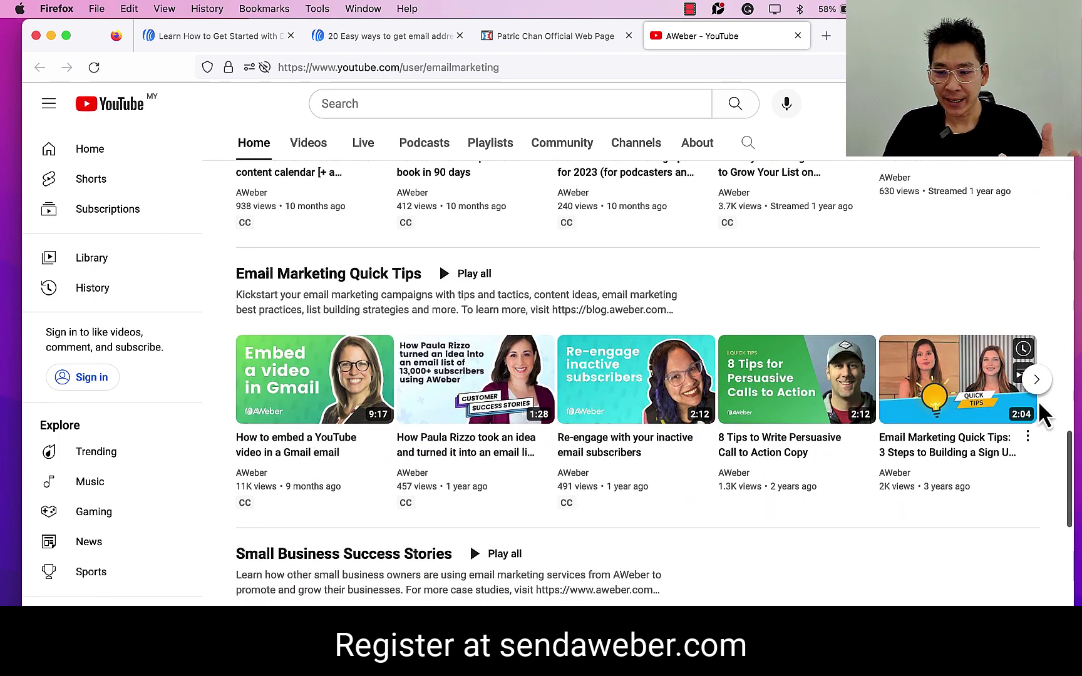
# Step: Page through the Quick Tips video carousel twice, then scroll back up the channel page
pyautogui.click(1036, 380)
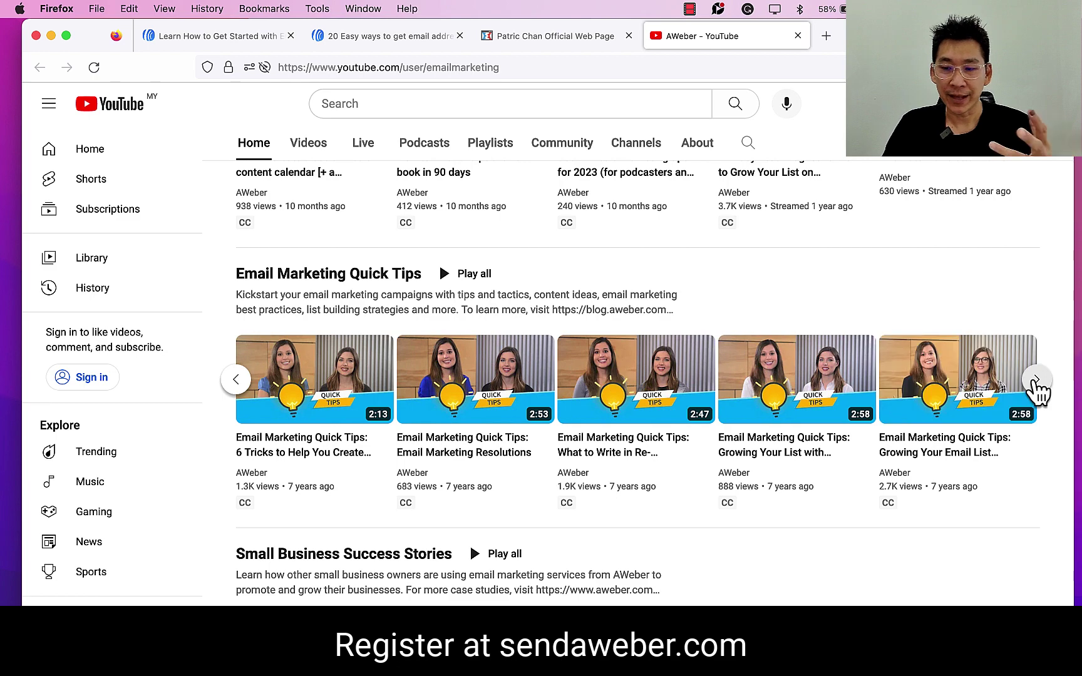
pyautogui.click(1036, 382)
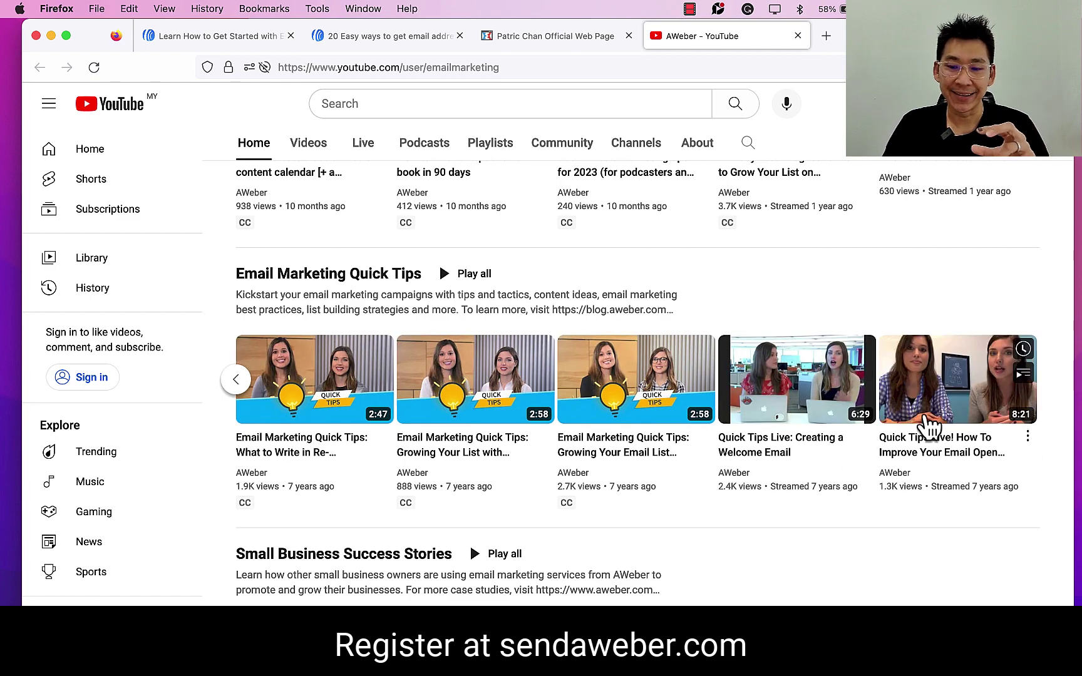
pyautogui.scroll(-6, 928, 428)
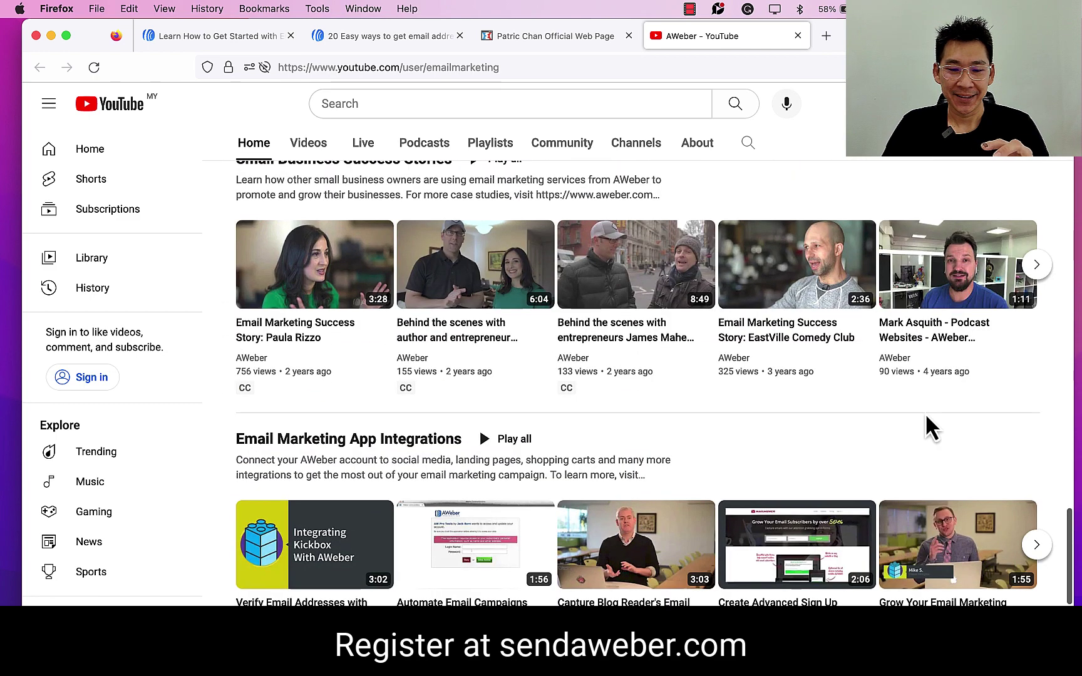
pyautogui.scroll(10, 930, 428)
pyautogui.scroll(4, 926, 417)
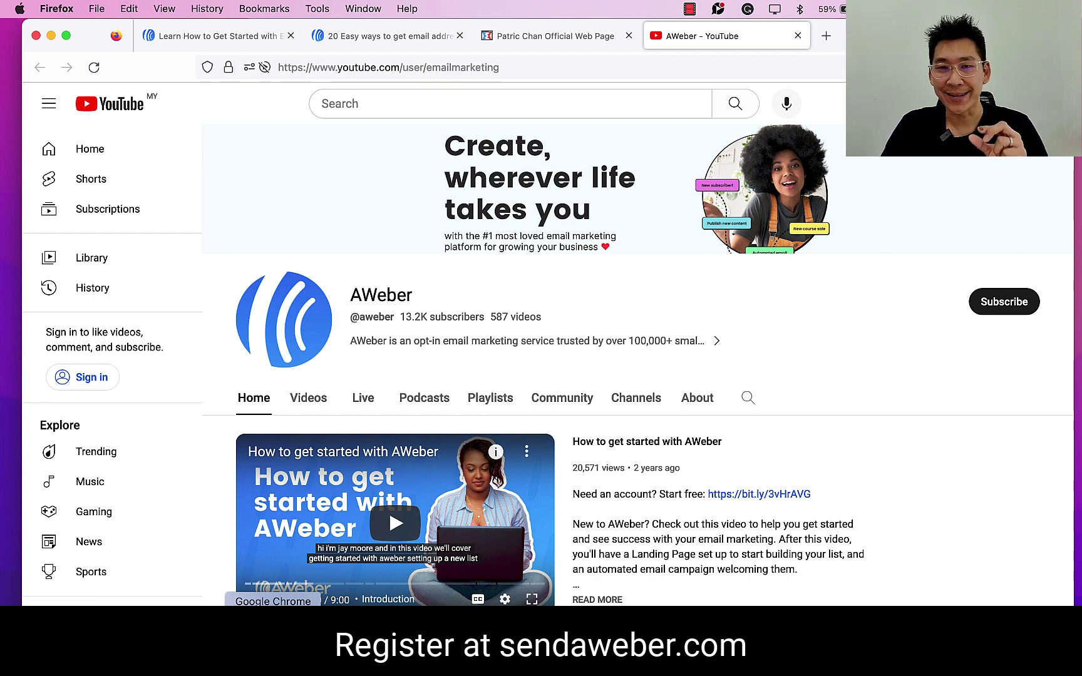
# Step: Switch to the AWeber message editor and inspect the empty subject line and default template text
pyautogui.click(273, 633)
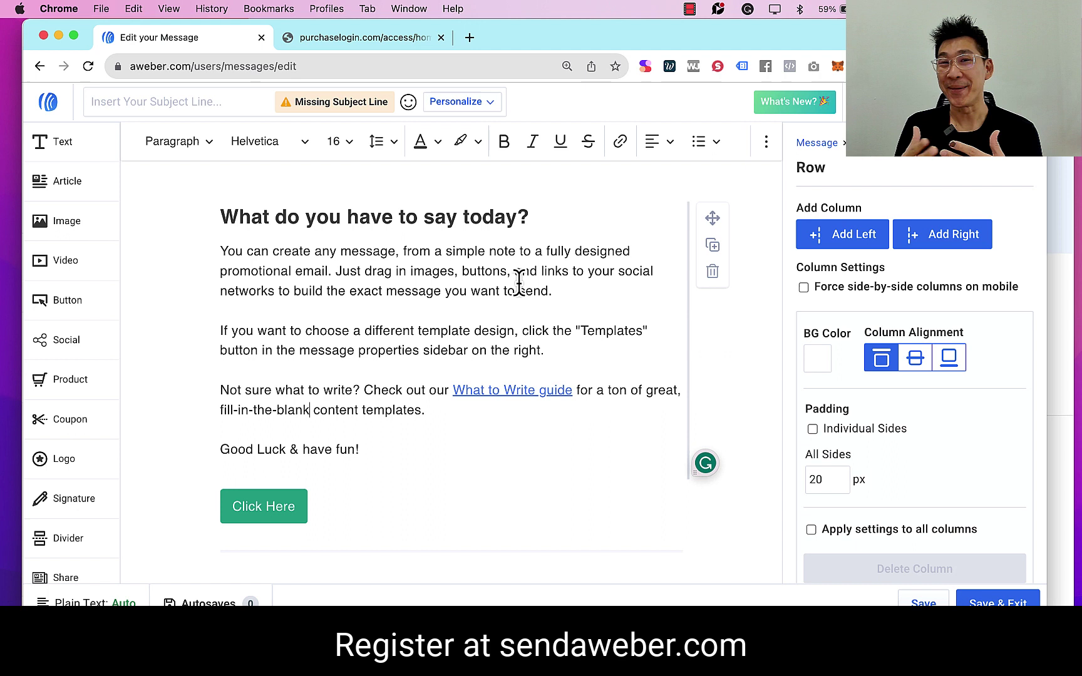
pyautogui.click(150, 103)
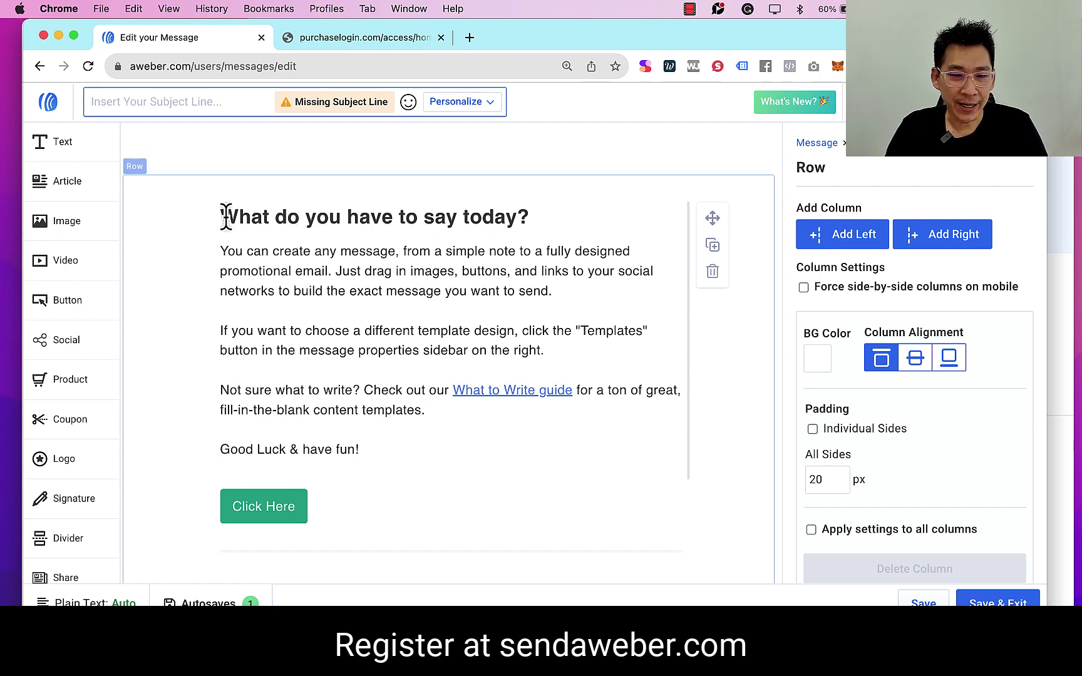
pyautogui.moveTo(223, 216); pyautogui.dragTo(537, 291)
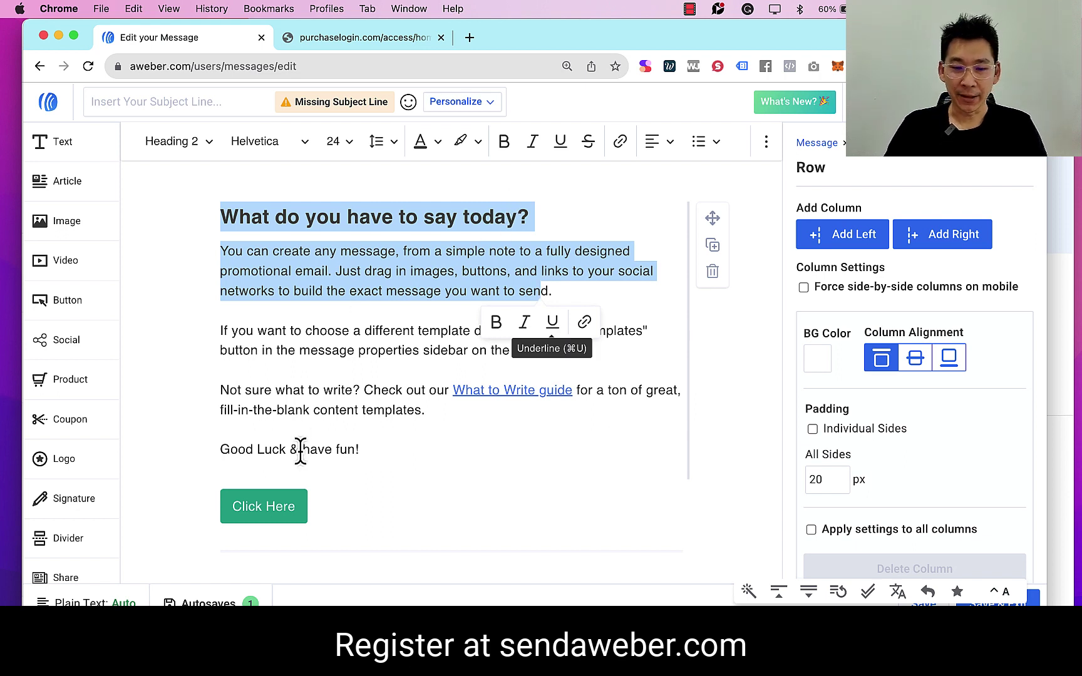
pyautogui.click(438, 433)
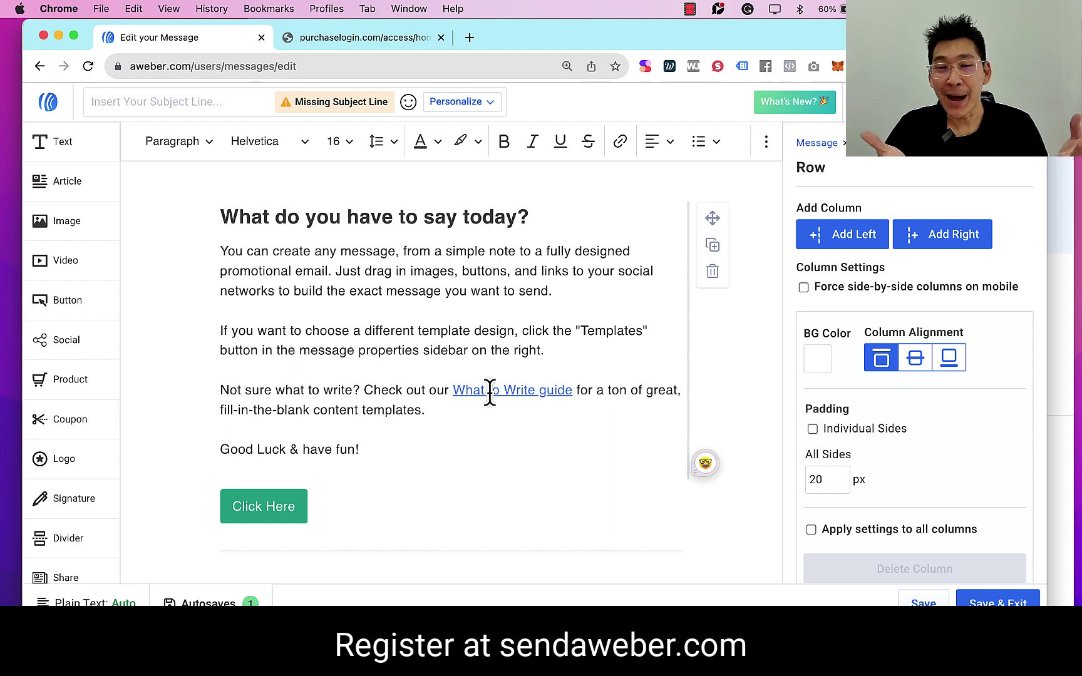
# Step: Delete the template body paragraphs and start Write with AI from the slash-command menu
pyautogui.moveTo(428, 451); pyautogui.dragTo(226, 256)
pyautogui.press('BackSpace')
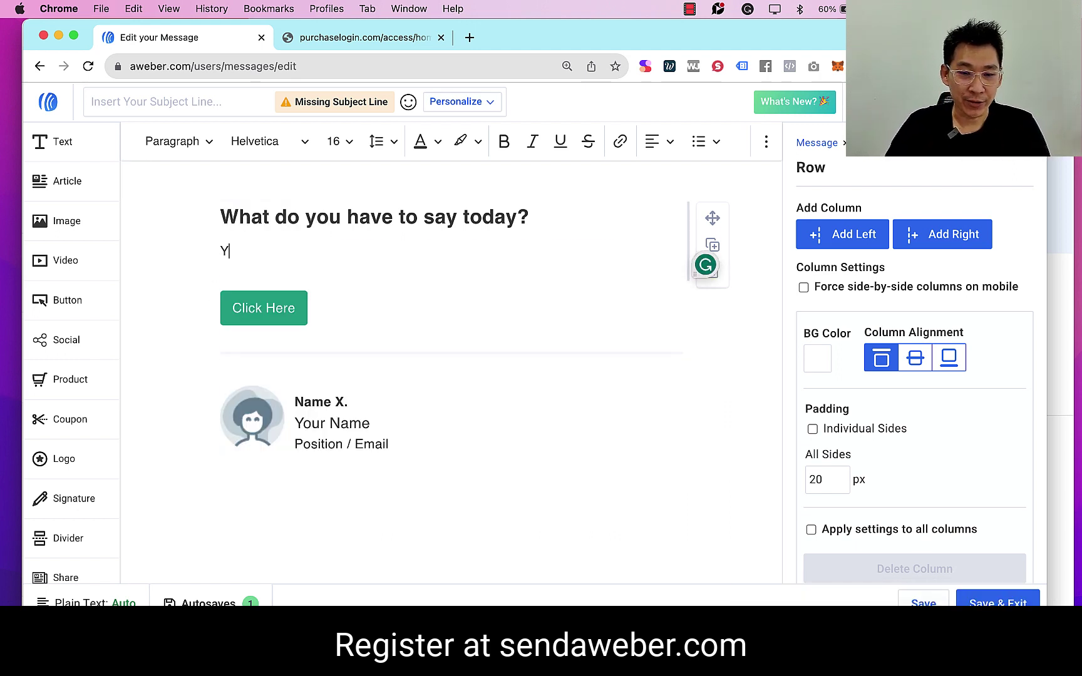
pyautogui.press('BackSpace')
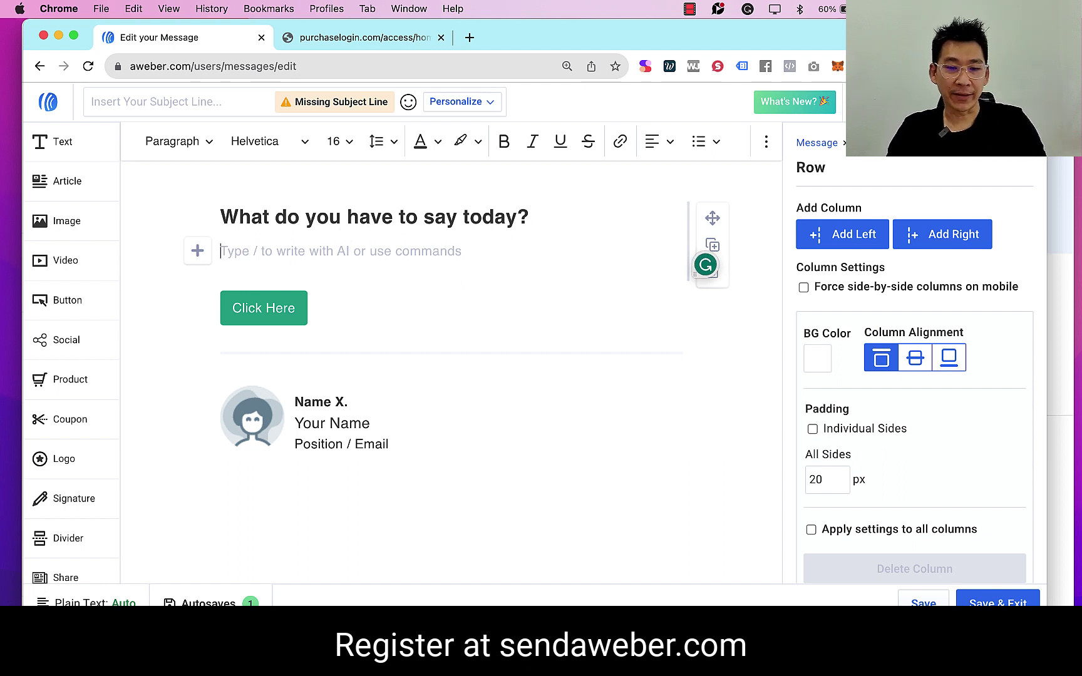
pyautogui.write('/')
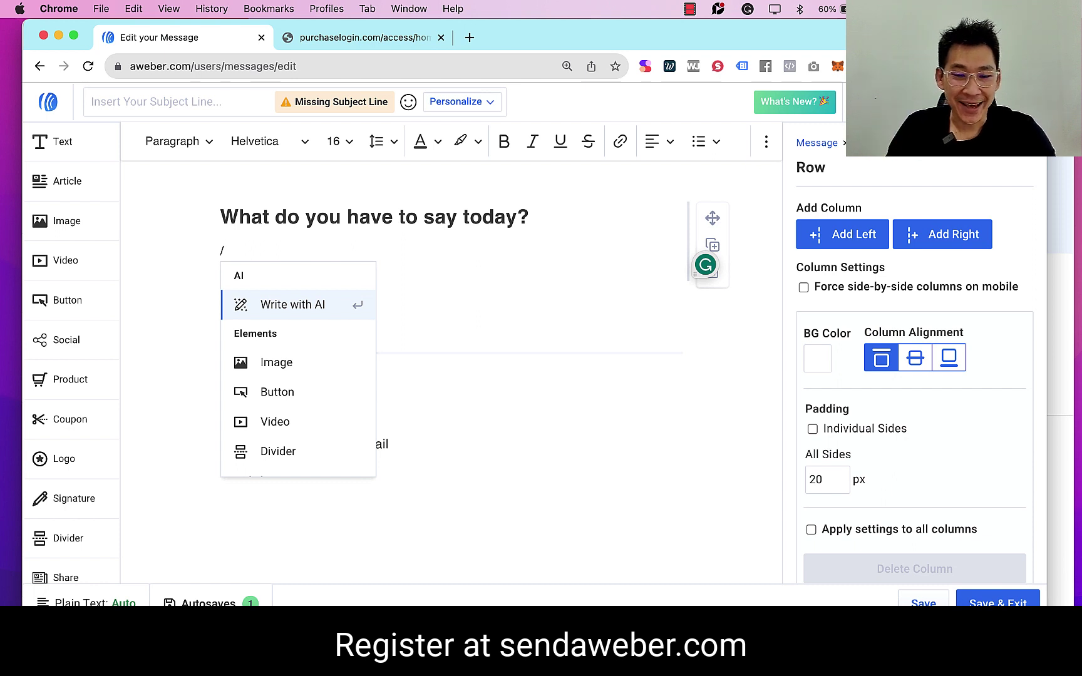
pyautogui.click(311, 314)
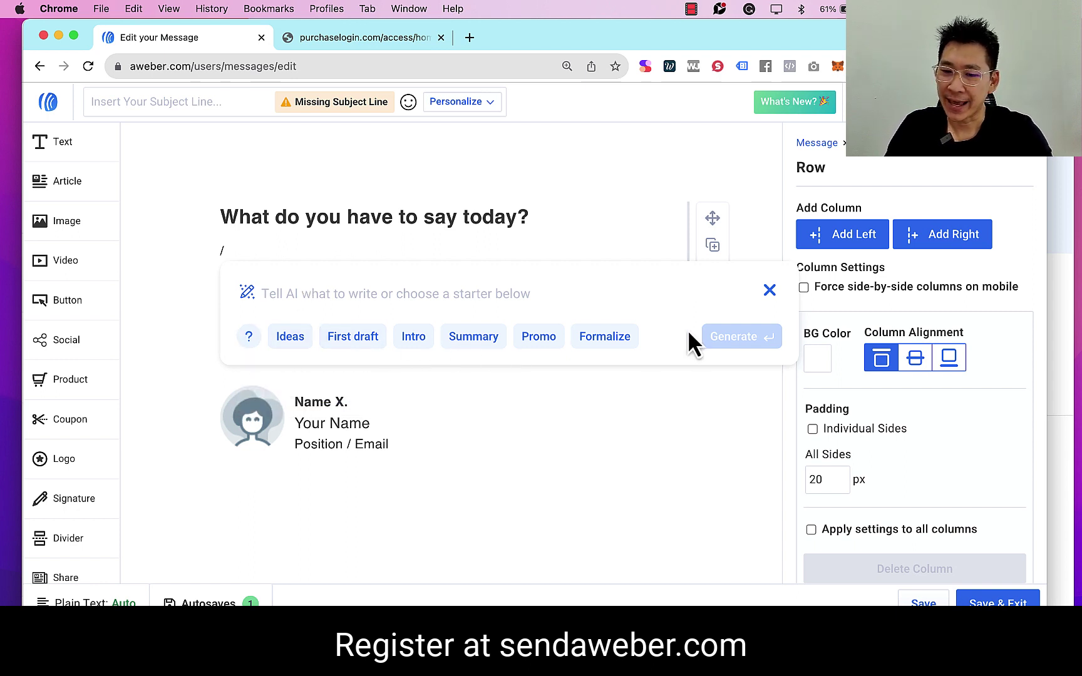
# Step: Load the Ideas starter prompt and change it to request email subject titles
pyautogui.click(584, 294)
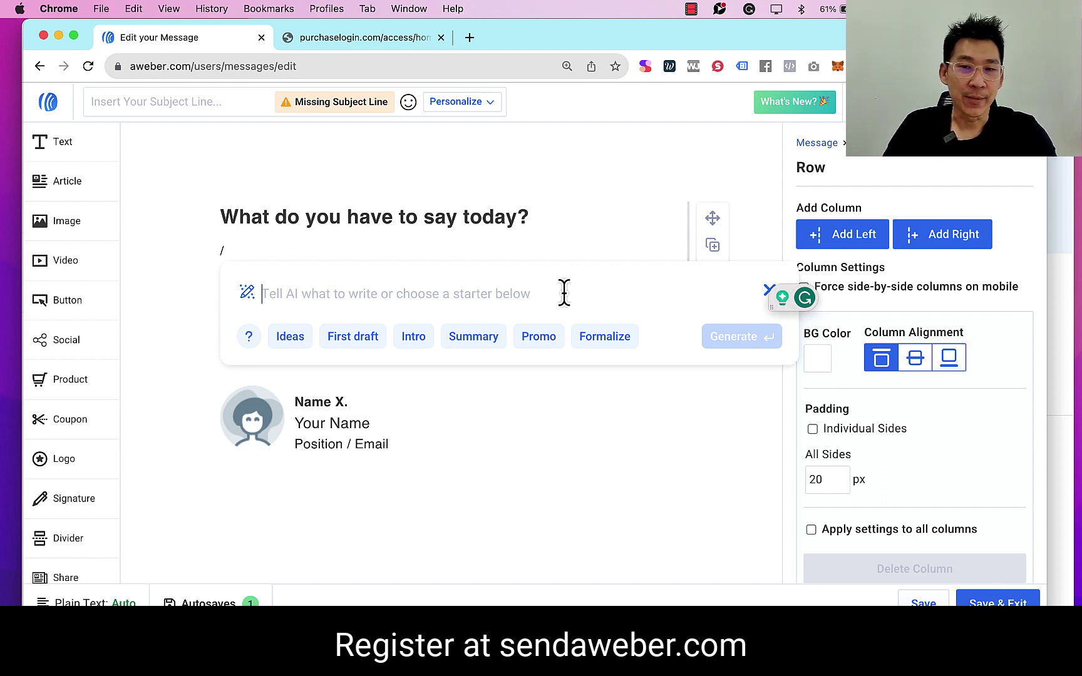
pyautogui.click(289, 338)
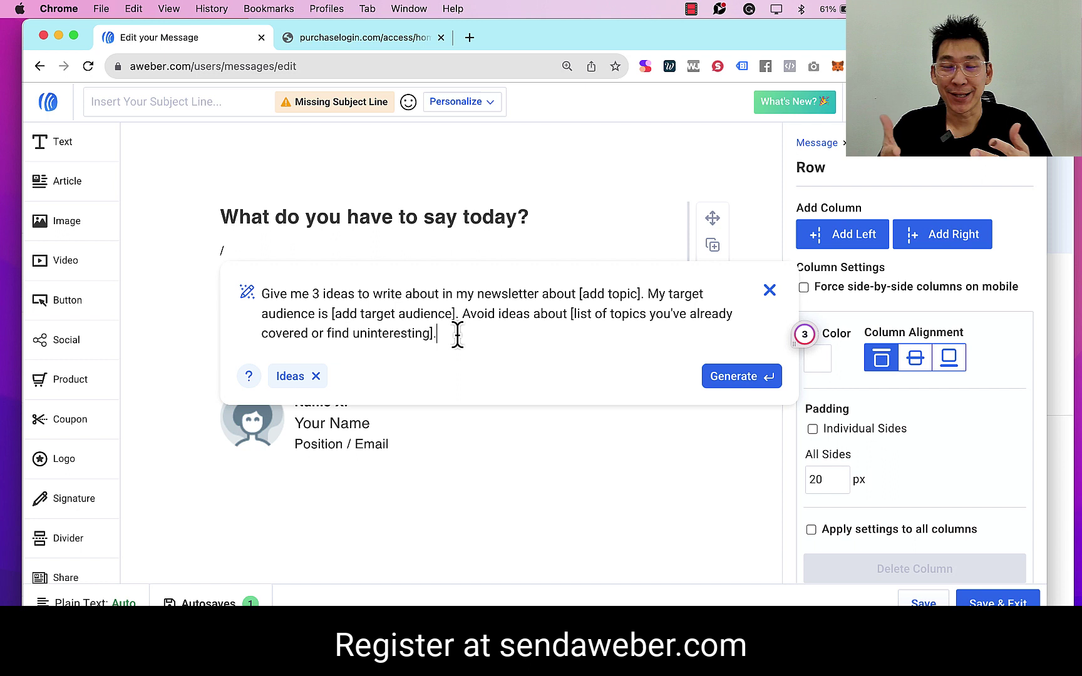
pyautogui.doubleClick(327, 294)
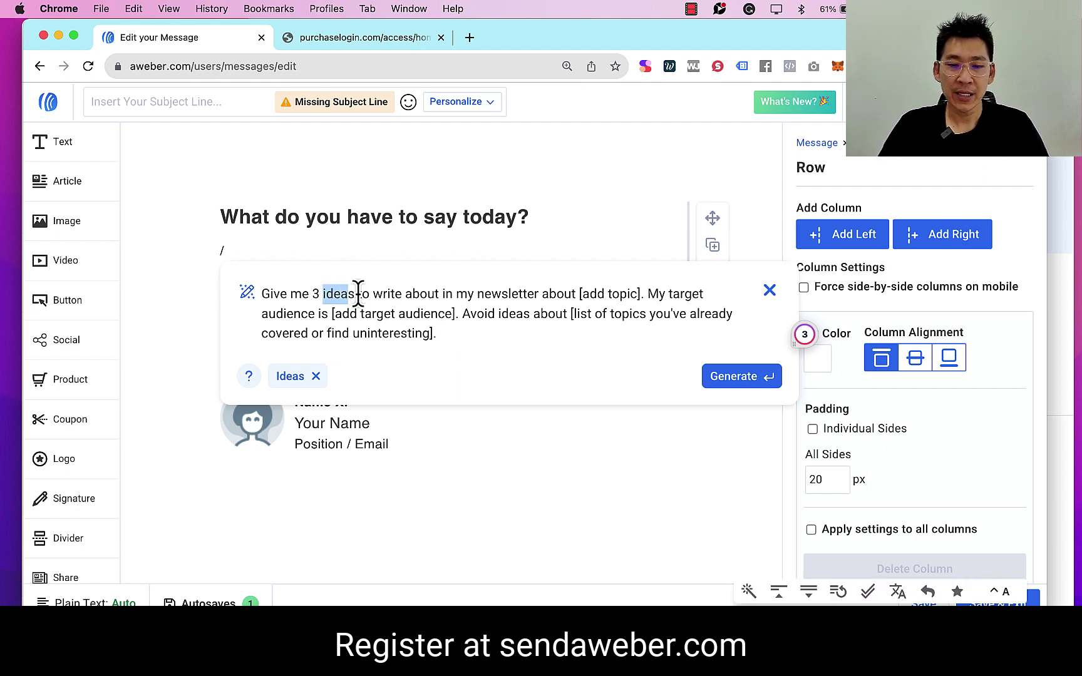
pyautogui.write('email subje')
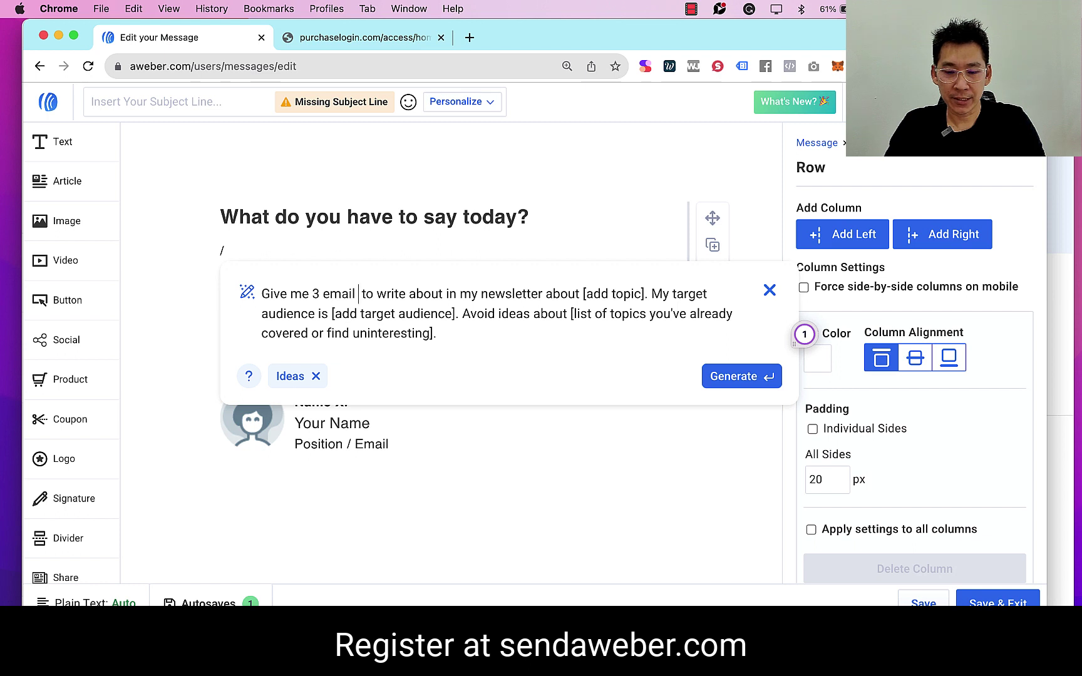
pyautogui.write('ct lin')
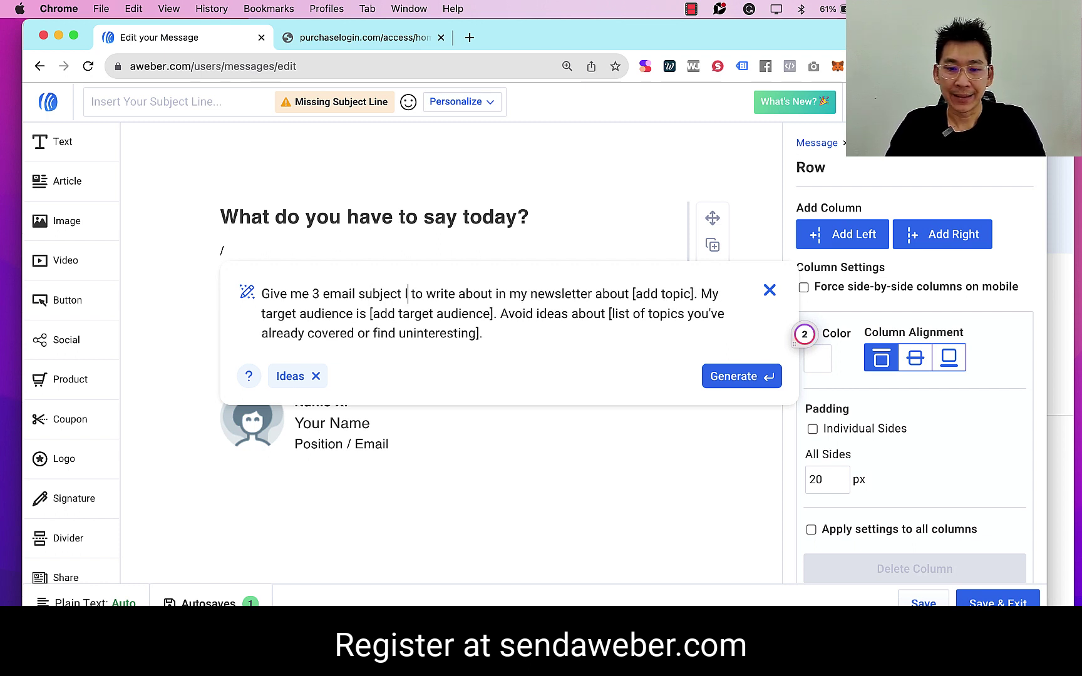
pyautogui.write('e')
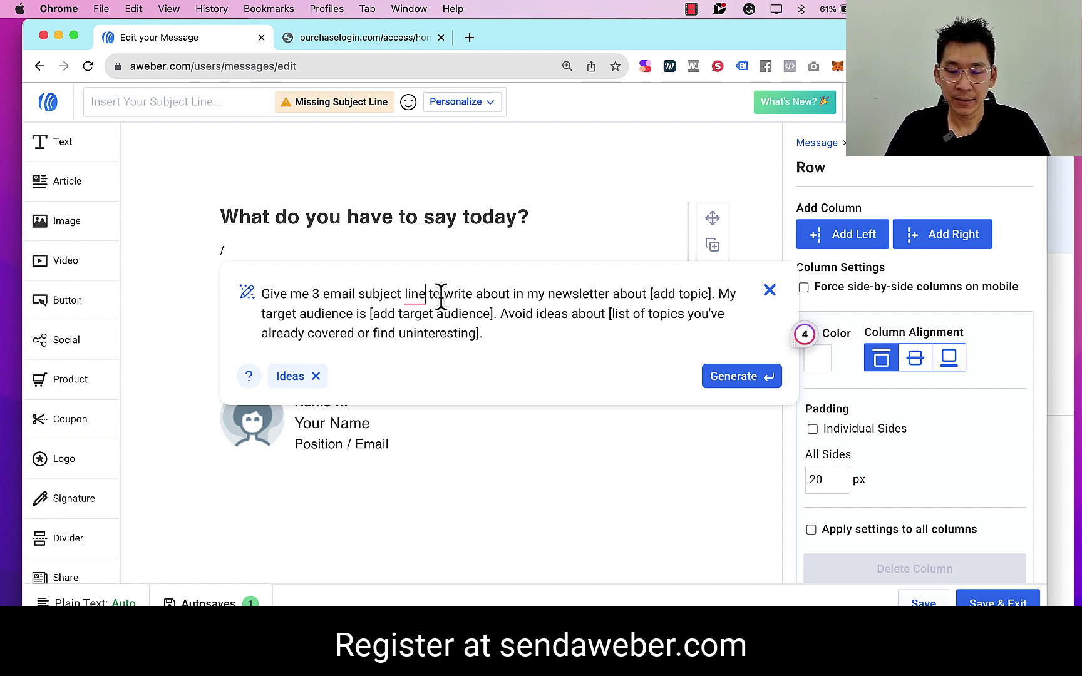
pyautogui.press('BackSpace')
pyautogui.press('BackSpace')
pyautogui.press('BackSpace')
pyautogui.press('BackSpace')
pyautogui.write('titles')
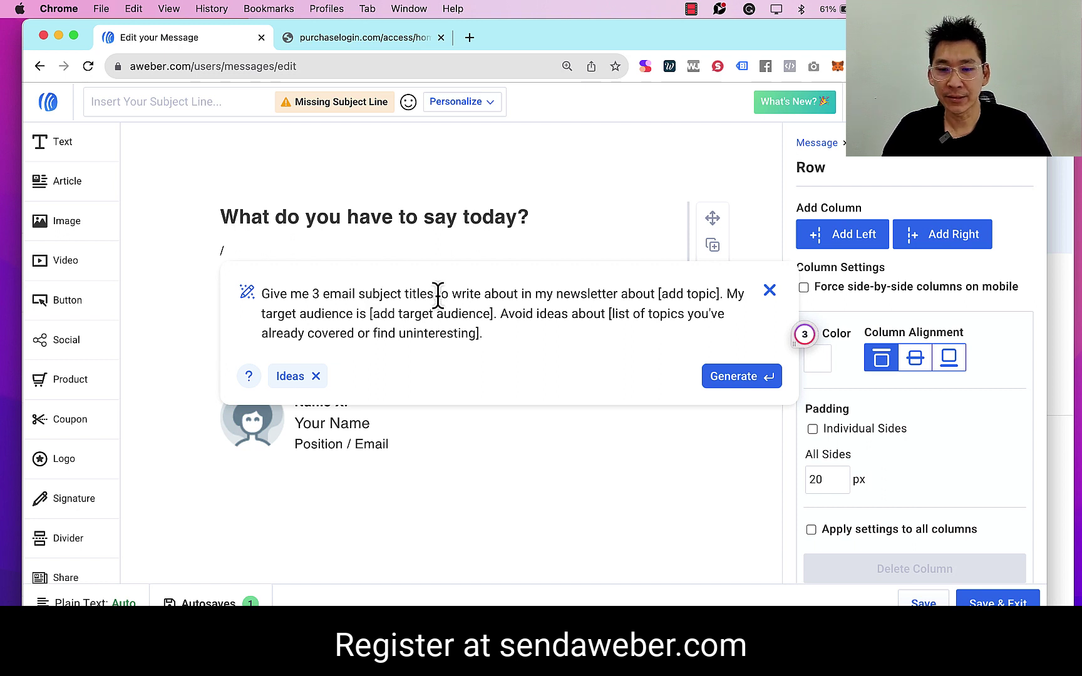
# Step: Target the prompt at becoming an NFT creator for beginners, avoiding flipping NFTs, and generate
pyautogui.moveTo(438, 293); pyautogui.dragTo(720, 294)
pyautogui.write('about ')
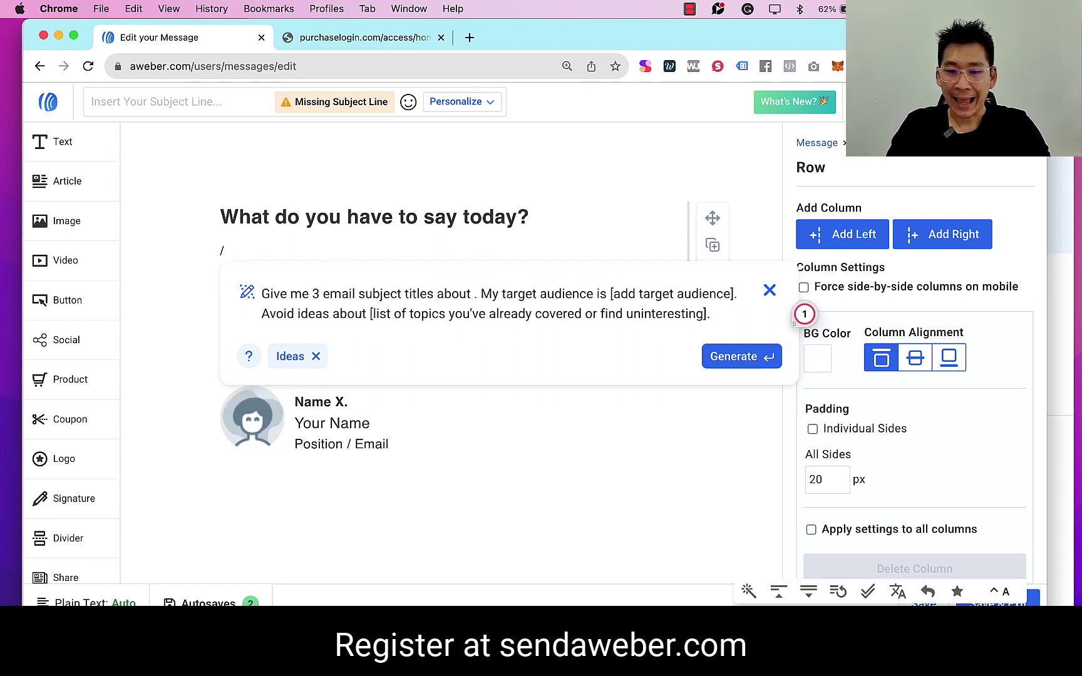
pyautogui.write('how to becom')
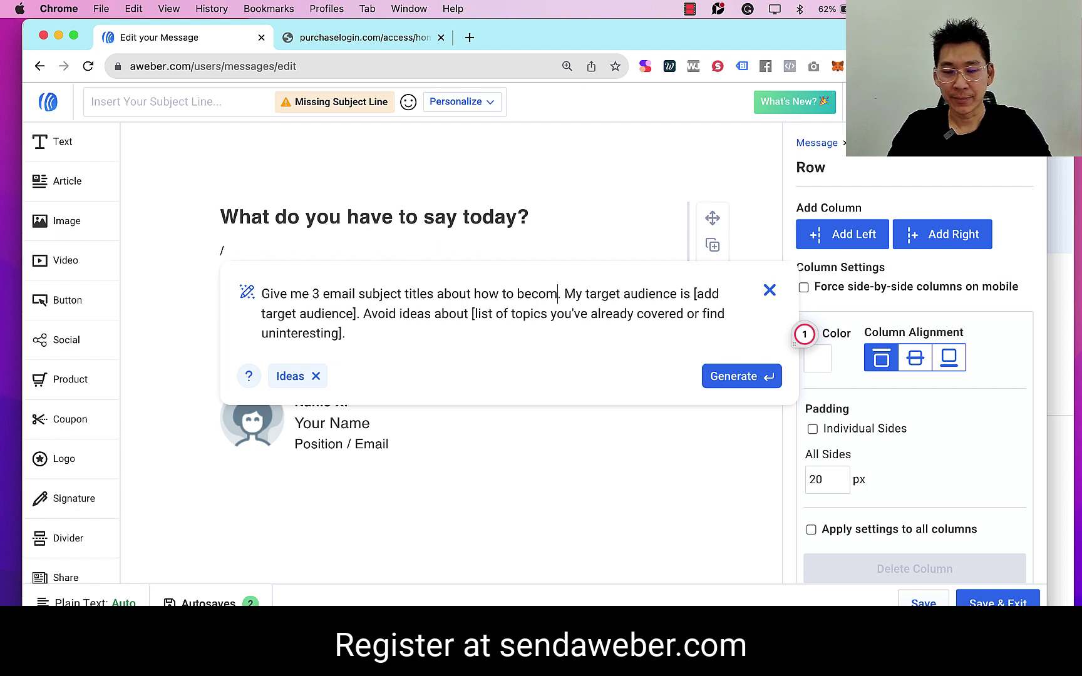
pyautogui.write('e an NFT cre')
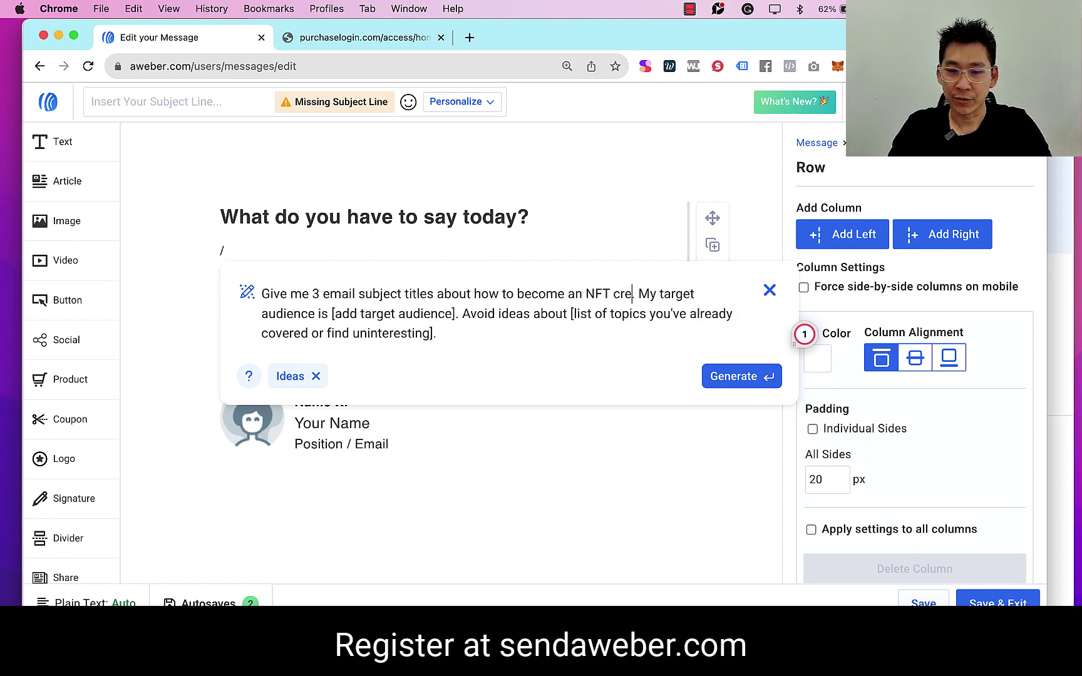
pyautogui.write('ator')
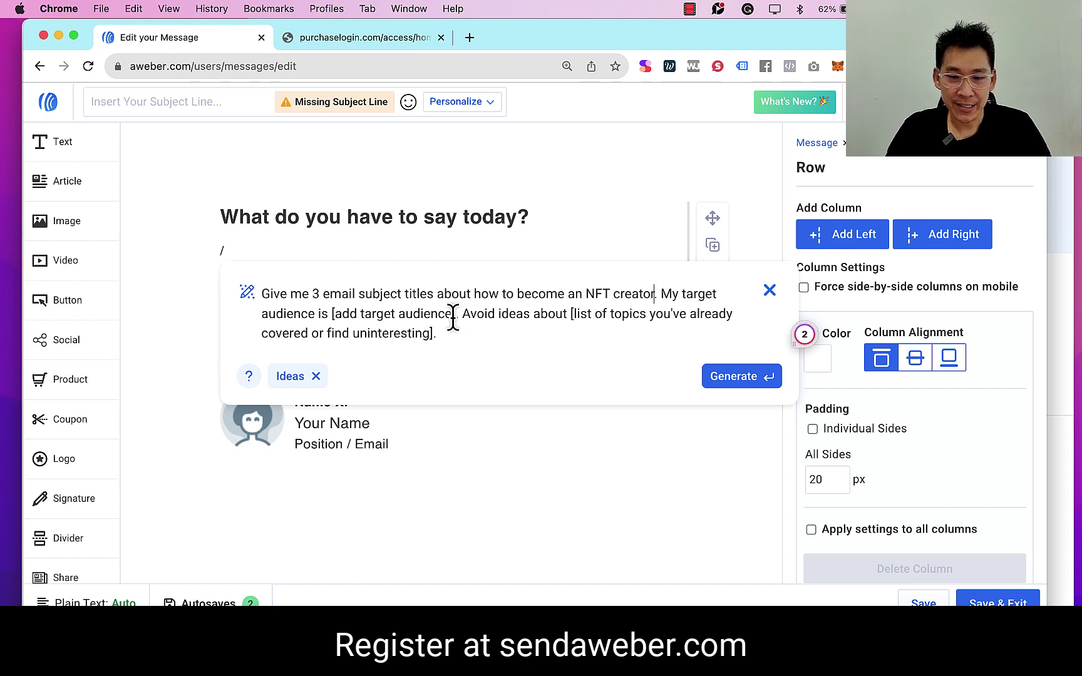
pyautogui.moveTo(454, 316); pyautogui.dragTo(333, 314)
pyautogui.press('BackSpace')
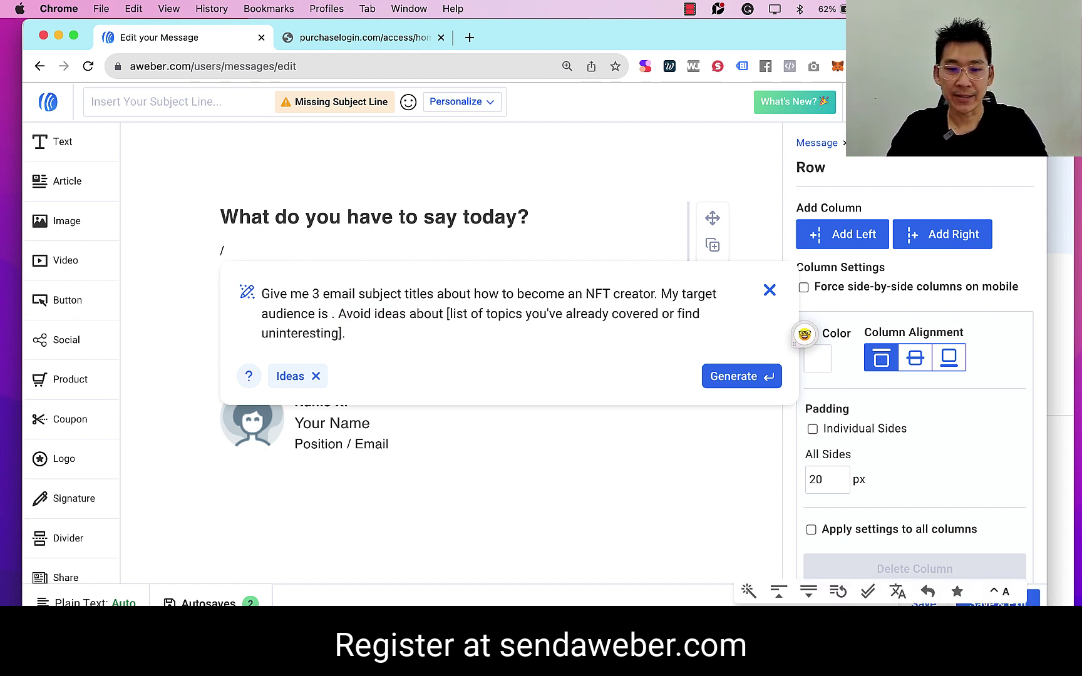
pyautogui.write('be')
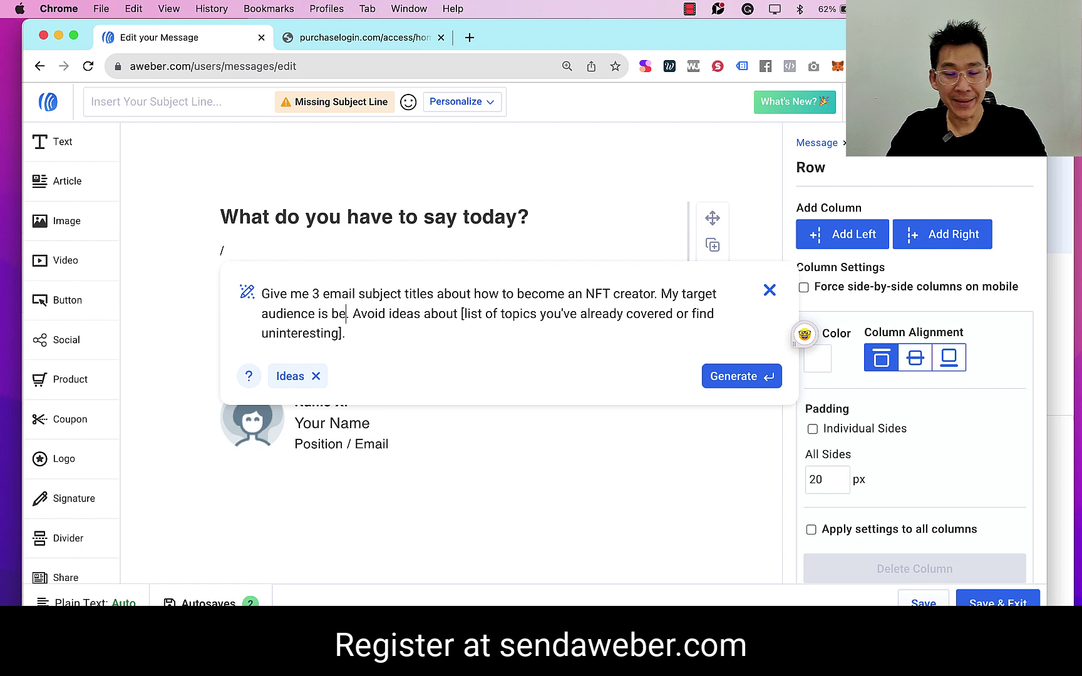
pyautogui.write('ginners')
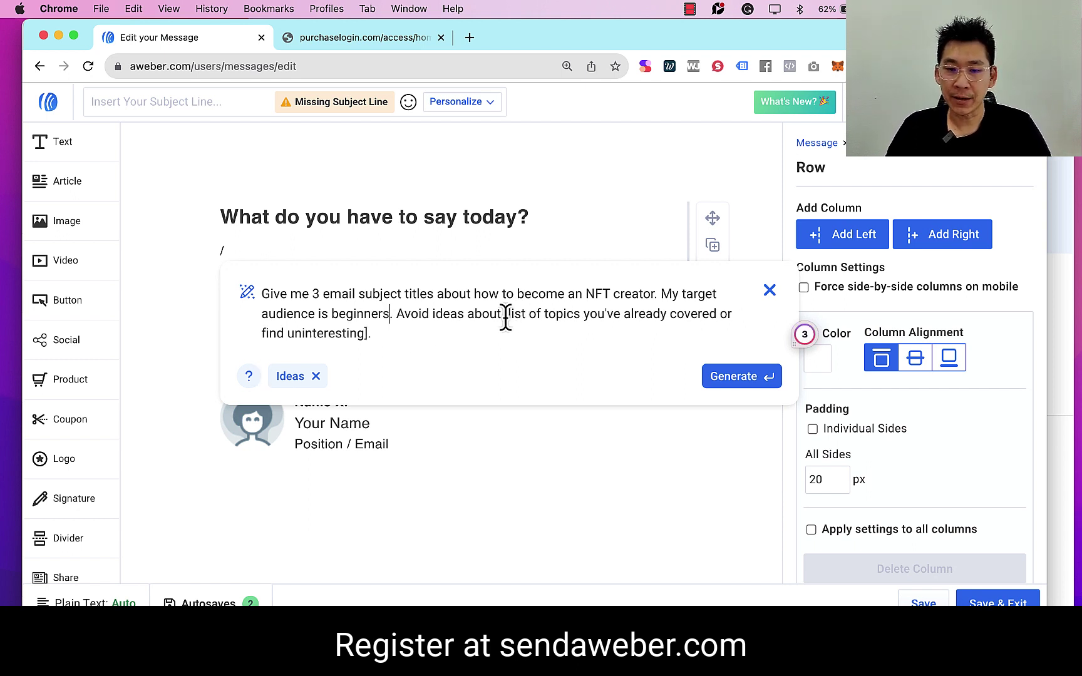
pyautogui.moveTo(506, 318); pyautogui.dragTo(579, 317)
pyautogui.press('shift+super+Down')
pyautogui.write('fli')
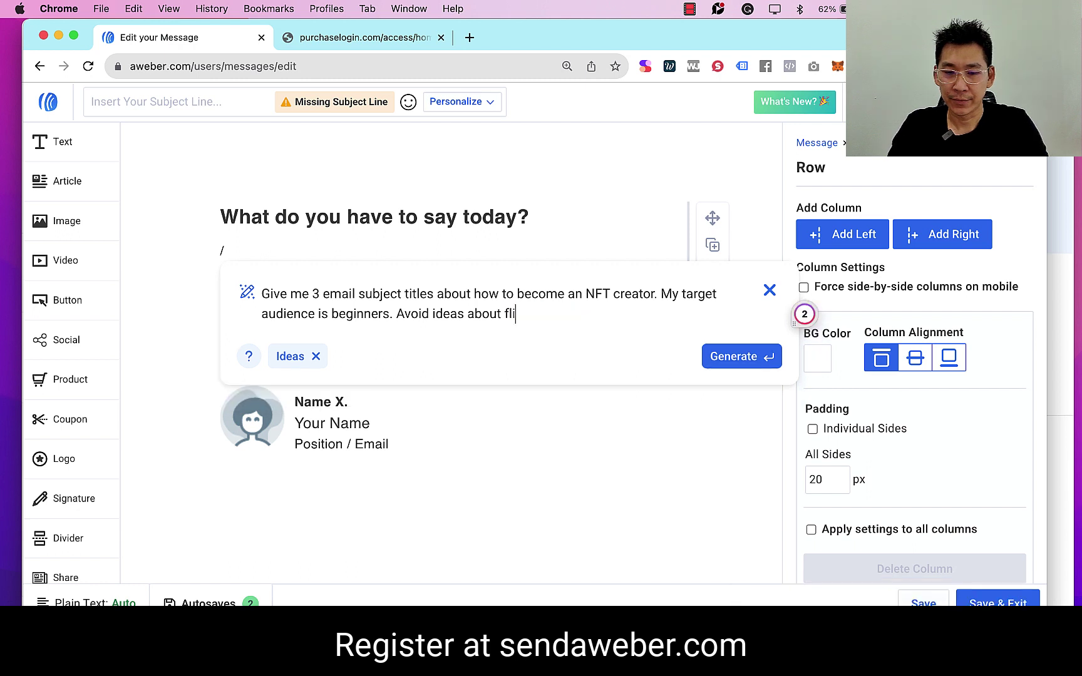
pyautogui.write('pping NFTs')
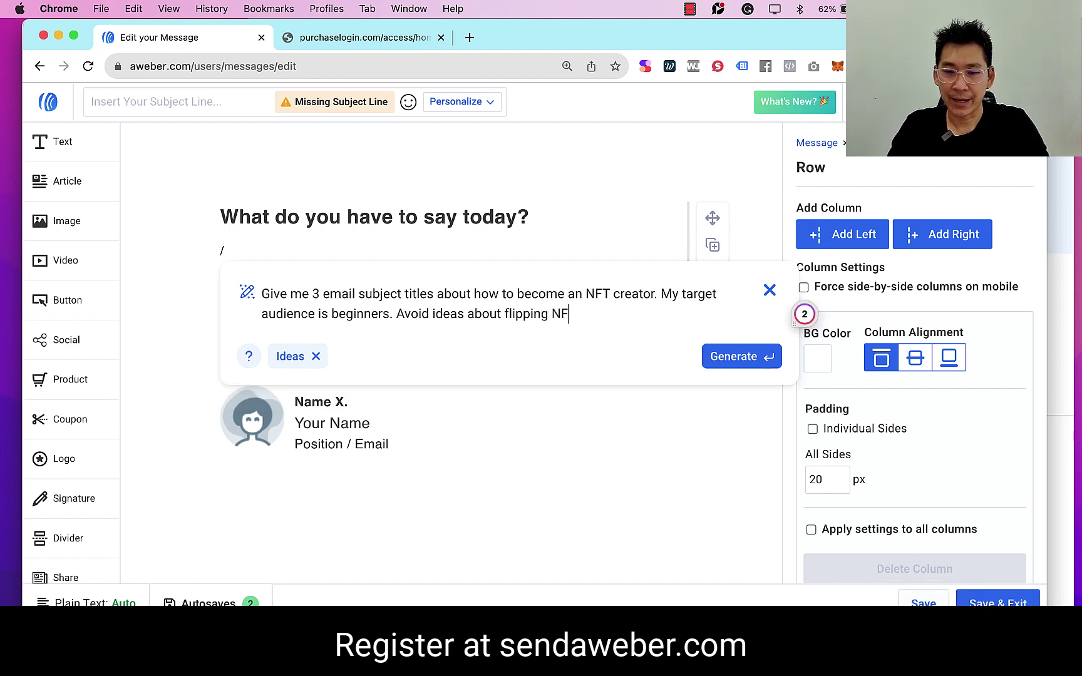
pyautogui.click(747, 363)
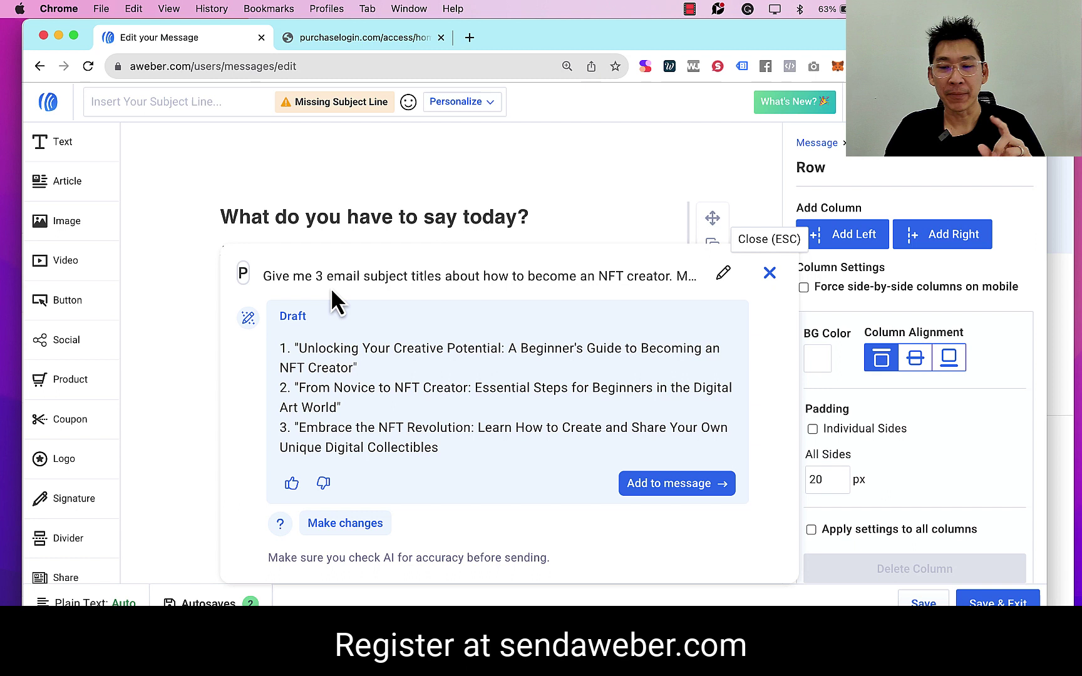
# Step: Discard the AI draft and type 'Subscribe to my new free NFT news' into the subject line
pyautogui.click(770, 273)
pyautogui.click(211, 100)
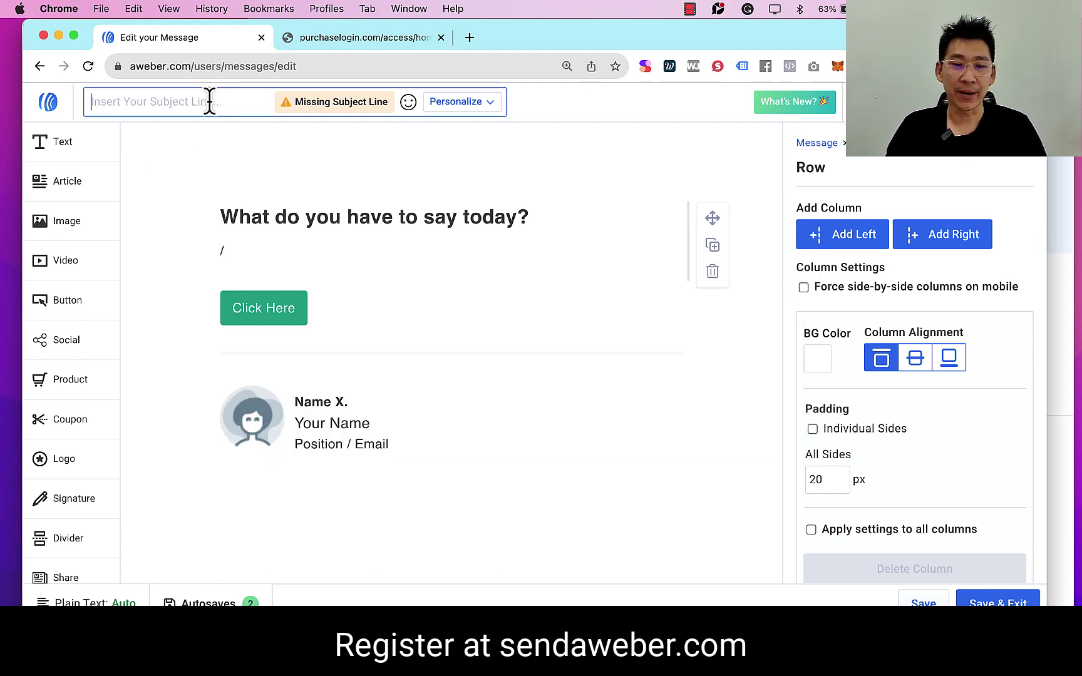
pyautogui.write('Subscribe to my new')
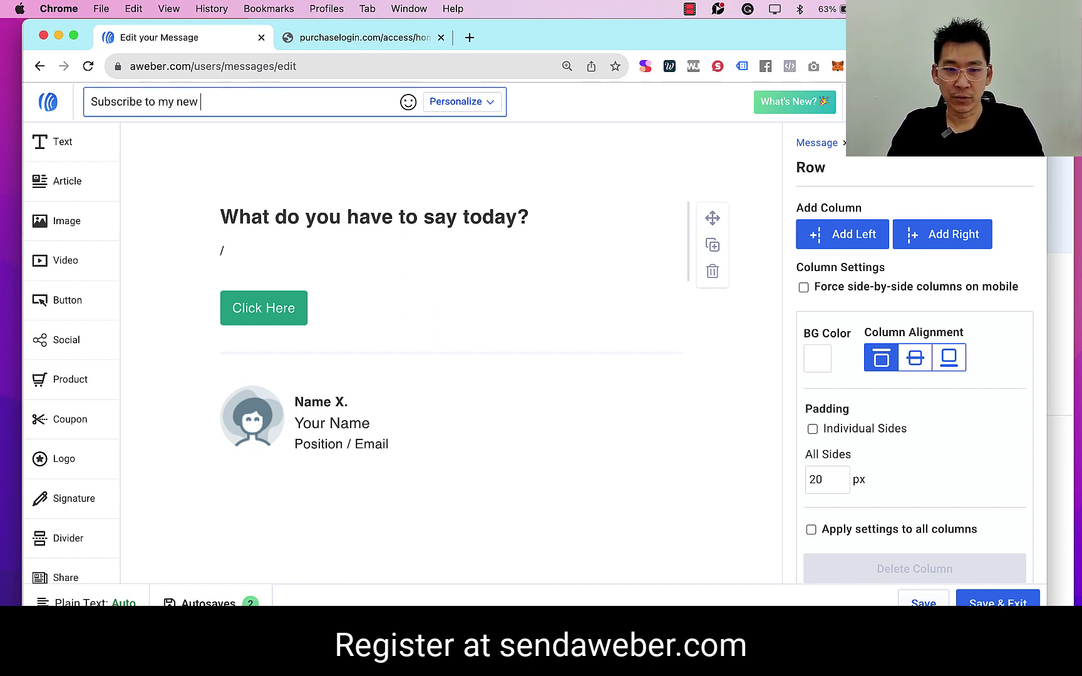
pyautogui.write(' free NFT newsletter')
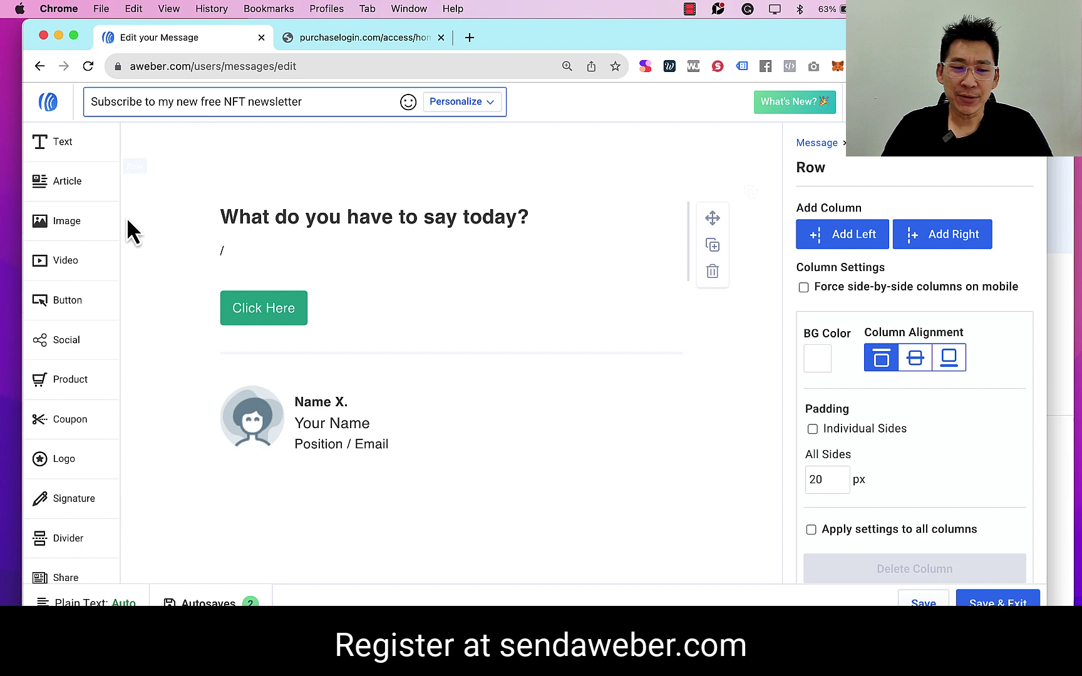
# Step: Delete the 'What do you have to say today?' heading and load the AI Intro starter below it
pyautogui.moveTo(531, 219); pyautogui.dragTo(201, 228)
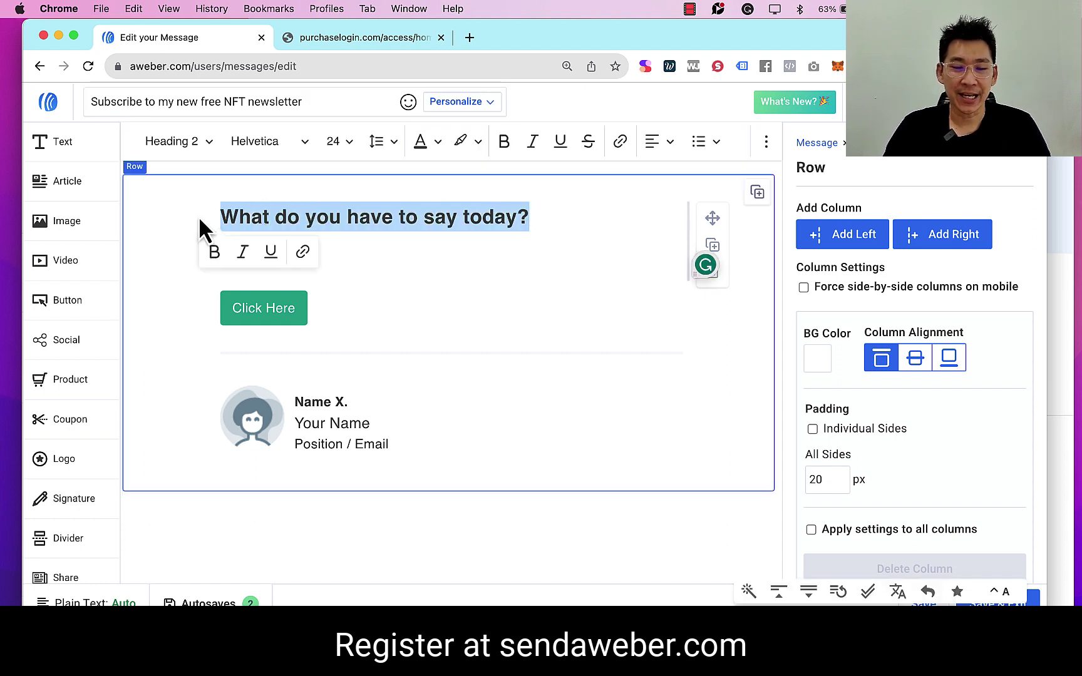
pyautogui.press('BackSpace')
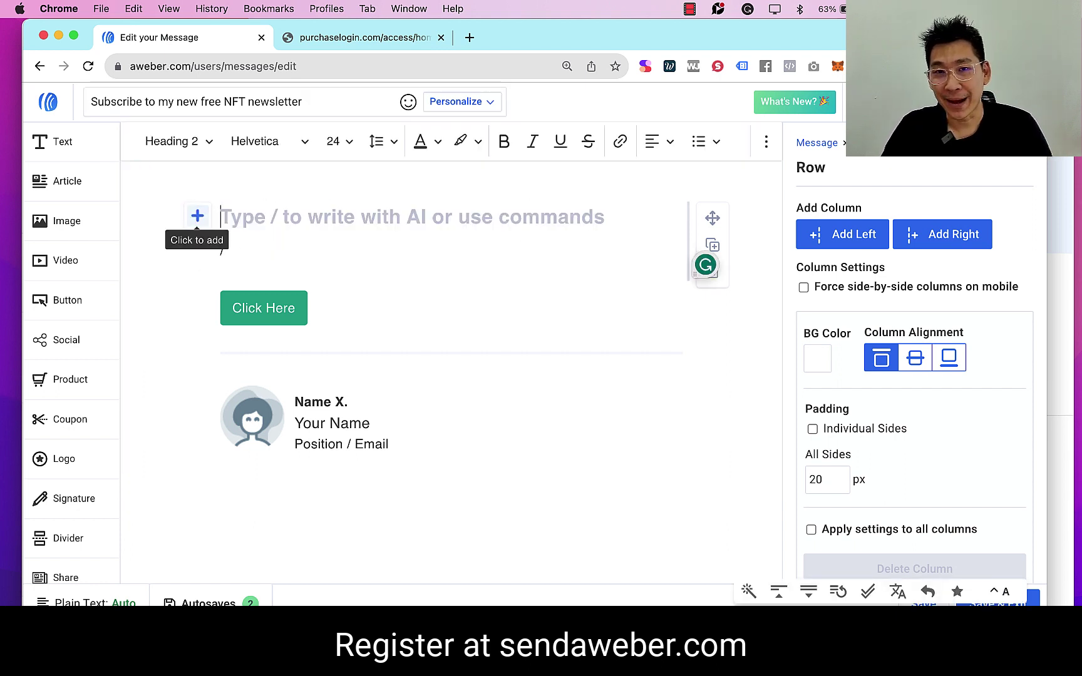
pyautogui.click(256, 252)
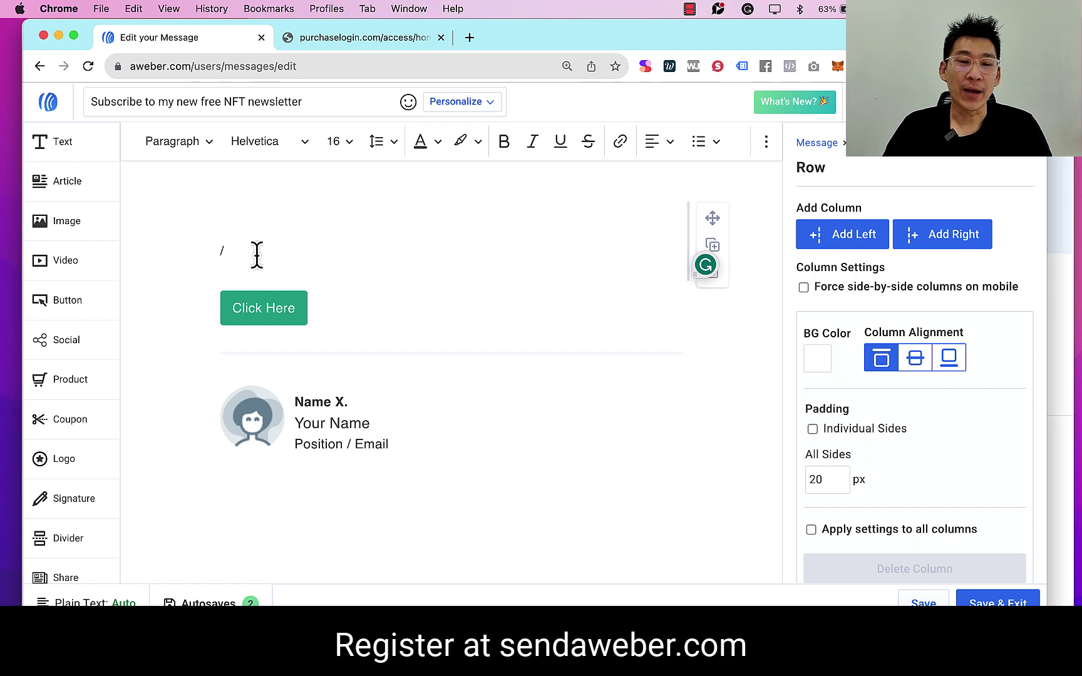
pyautogui.press('BackSpace')
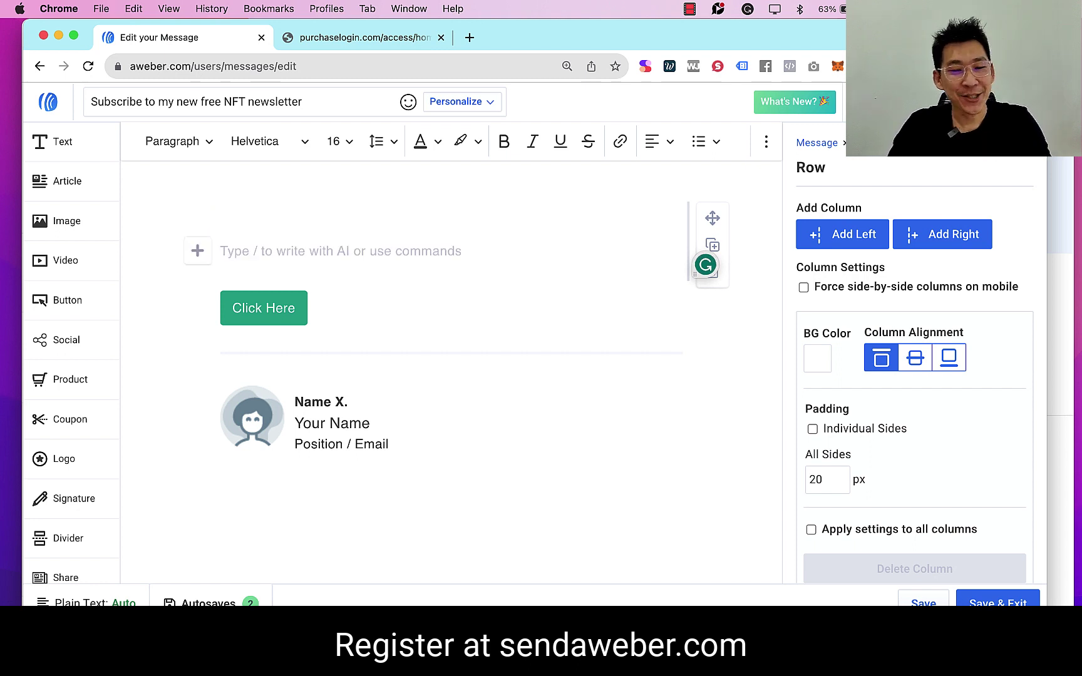
pyautogui.write('/')
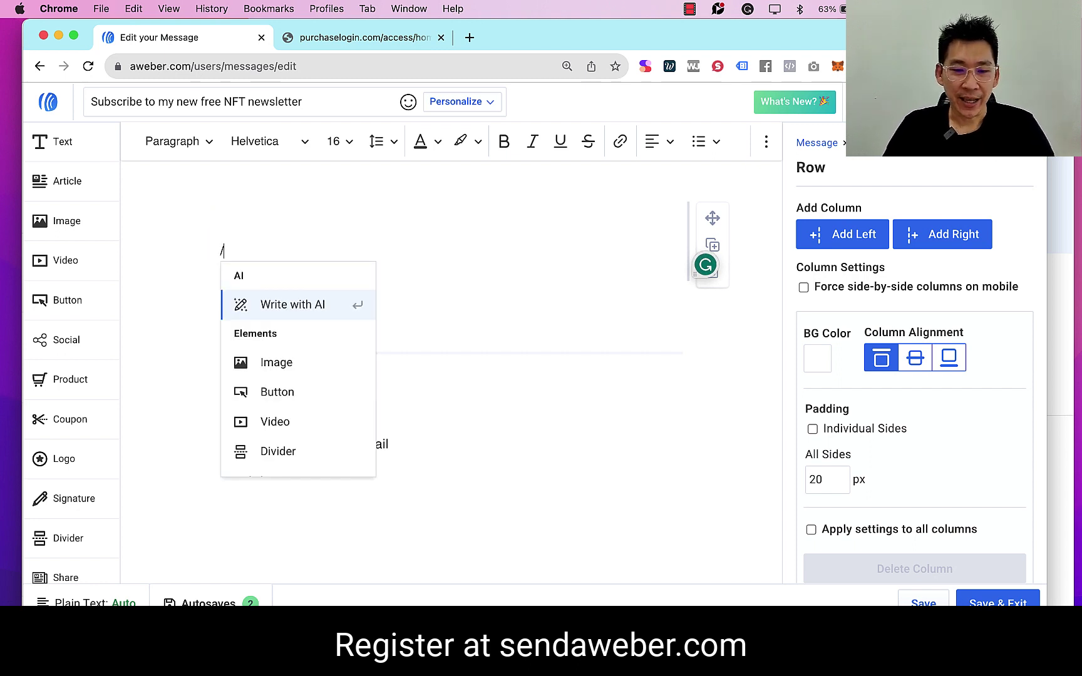
pyautogui.click(290, 306)
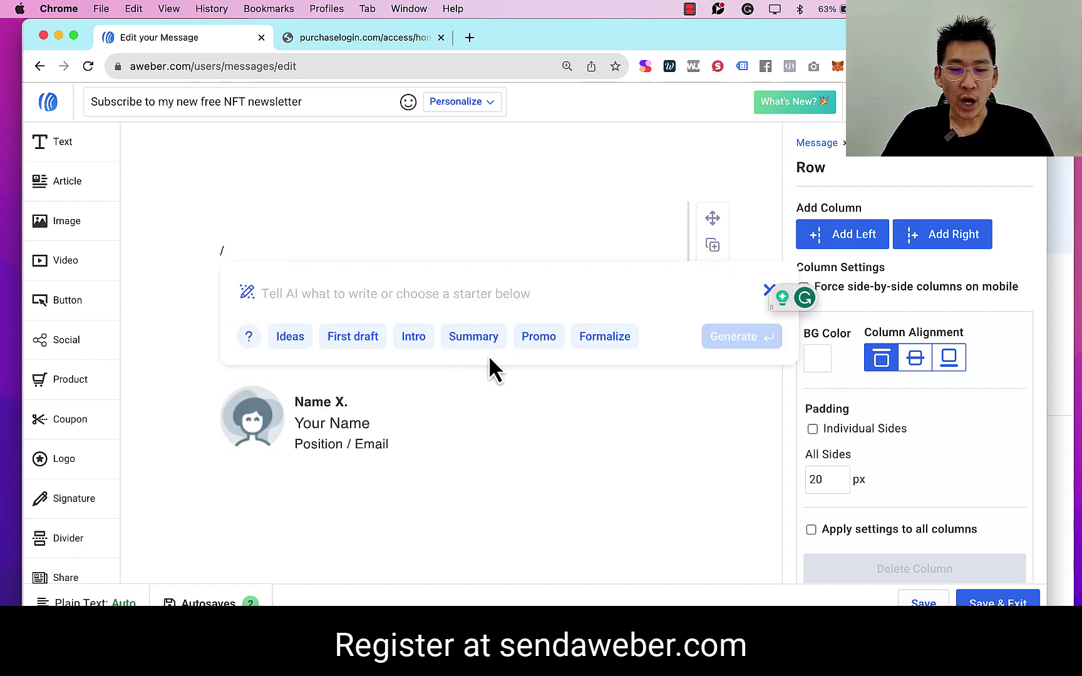
pyautogui.click(414, 337)
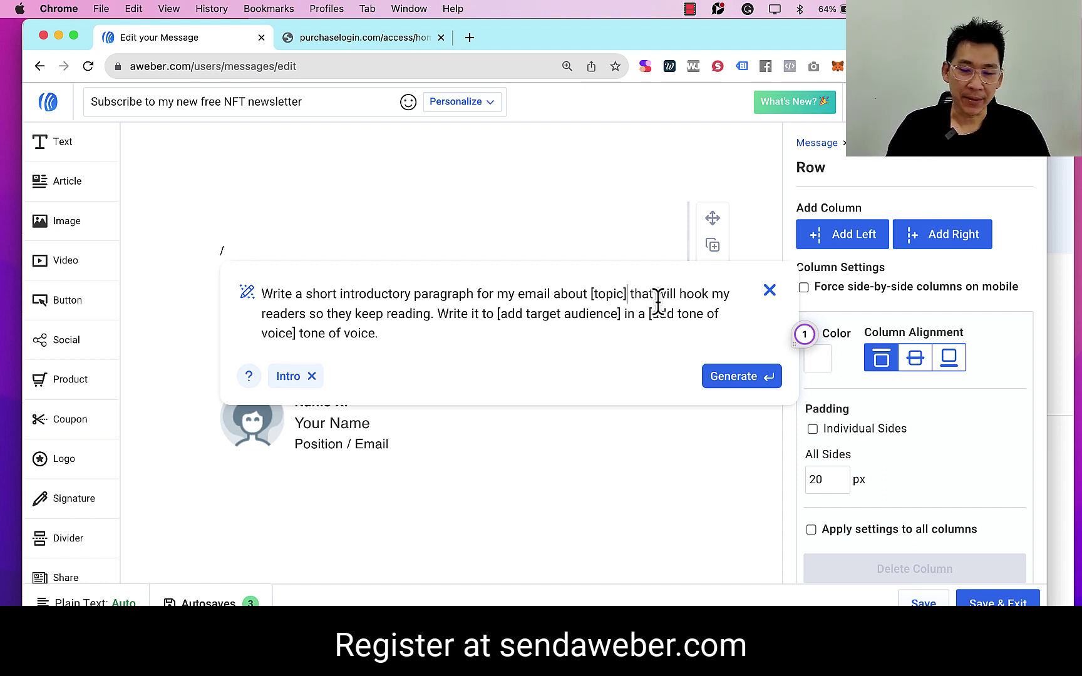
# Step: Set the intro topic to 'how to become an NFT creator' for readers not familiar with NFTs yet
pyautogui.doubleClick(608, 294)
pyautogui.press('BackSpace')
pyautogui.press('BackSpace')
pyautogui.press('Delete')
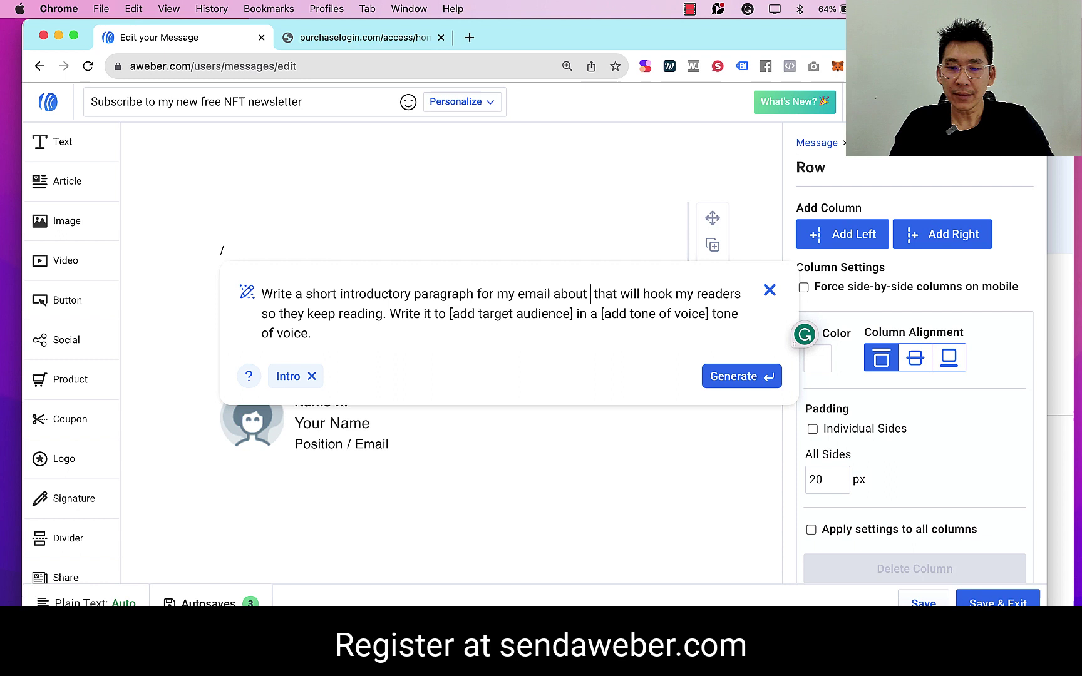
pyautogui.write('how to become an ')
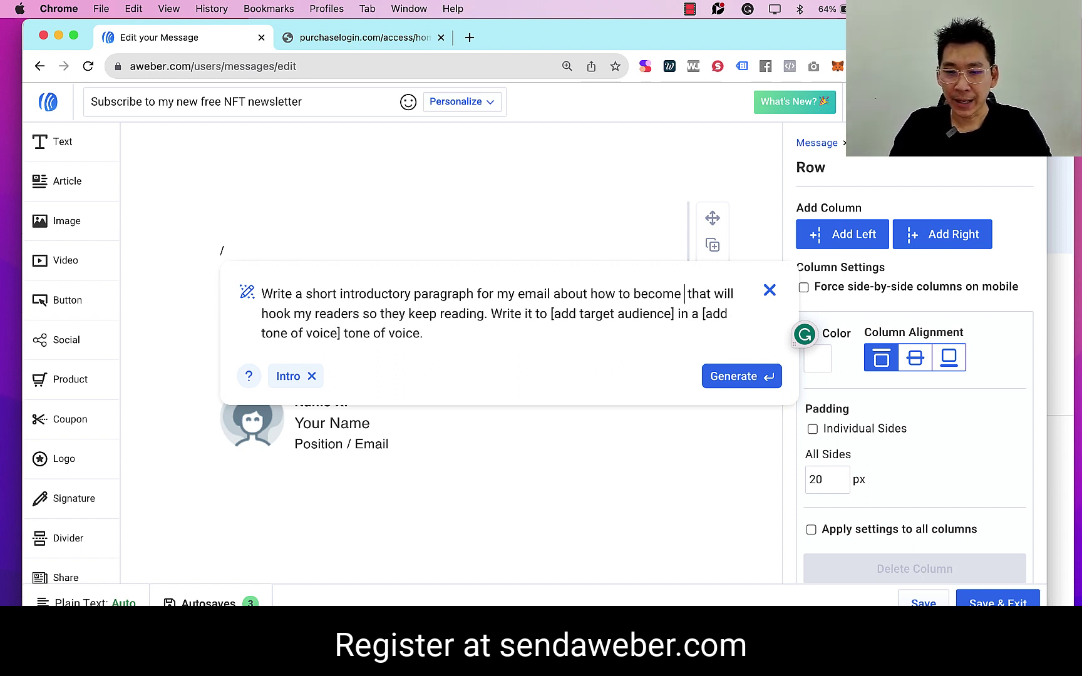
pyautogui.write('NFT creator')
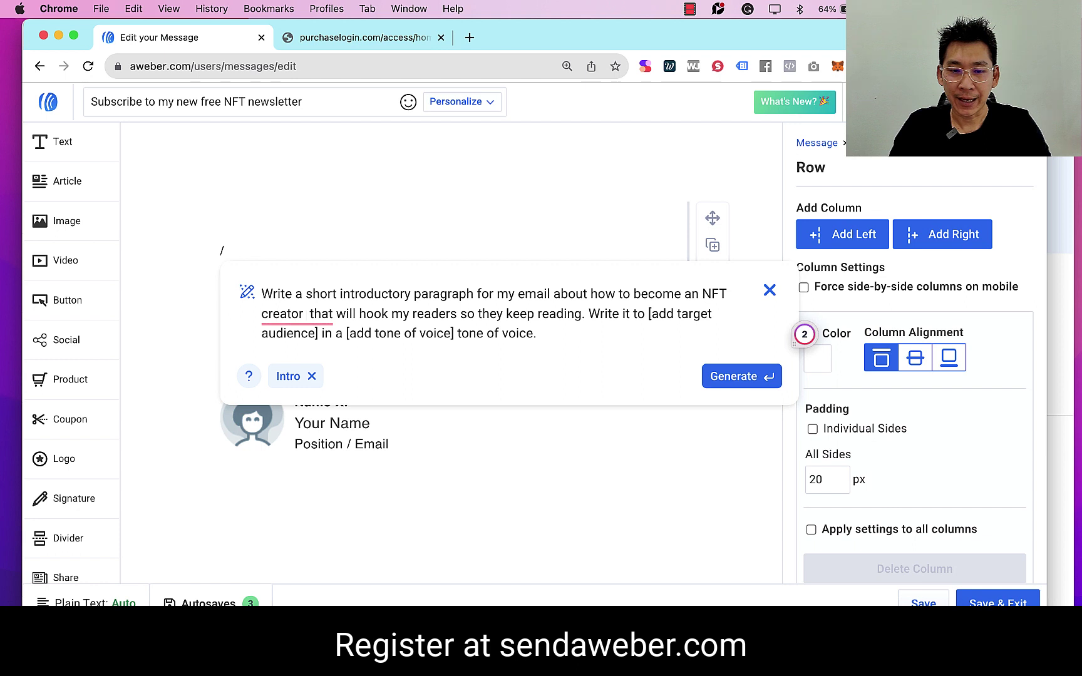
pyautogui.press('BackSpace')
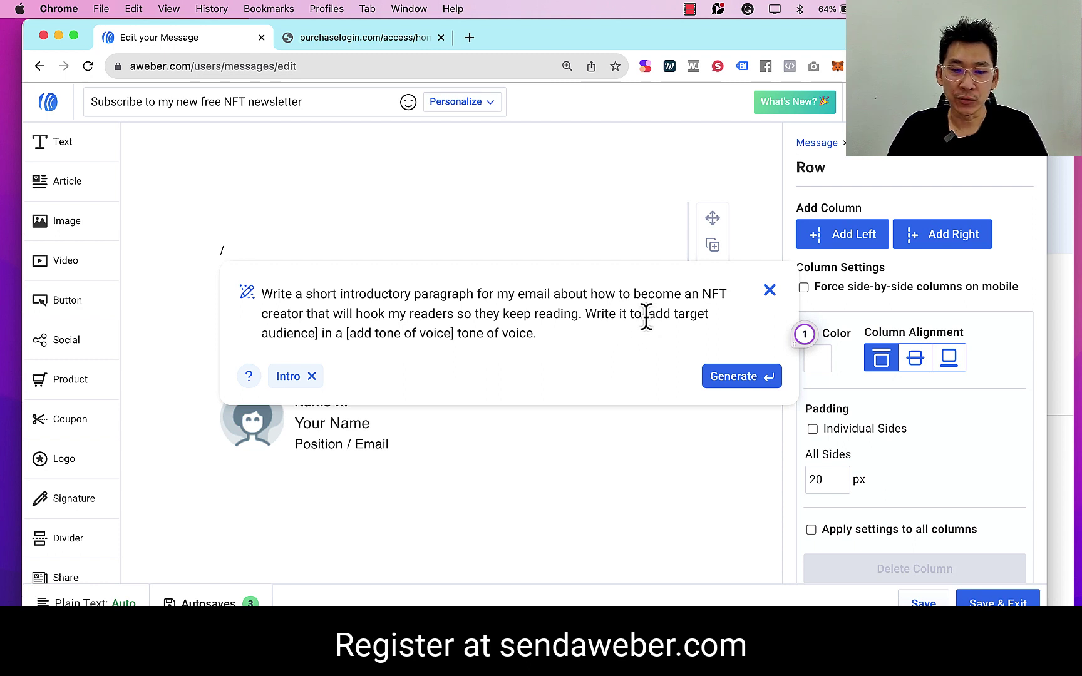
pyautogui.moveTo(647, 316); pyautogui.dragTo(315, 334)
pyautogui.press('BackSpace')
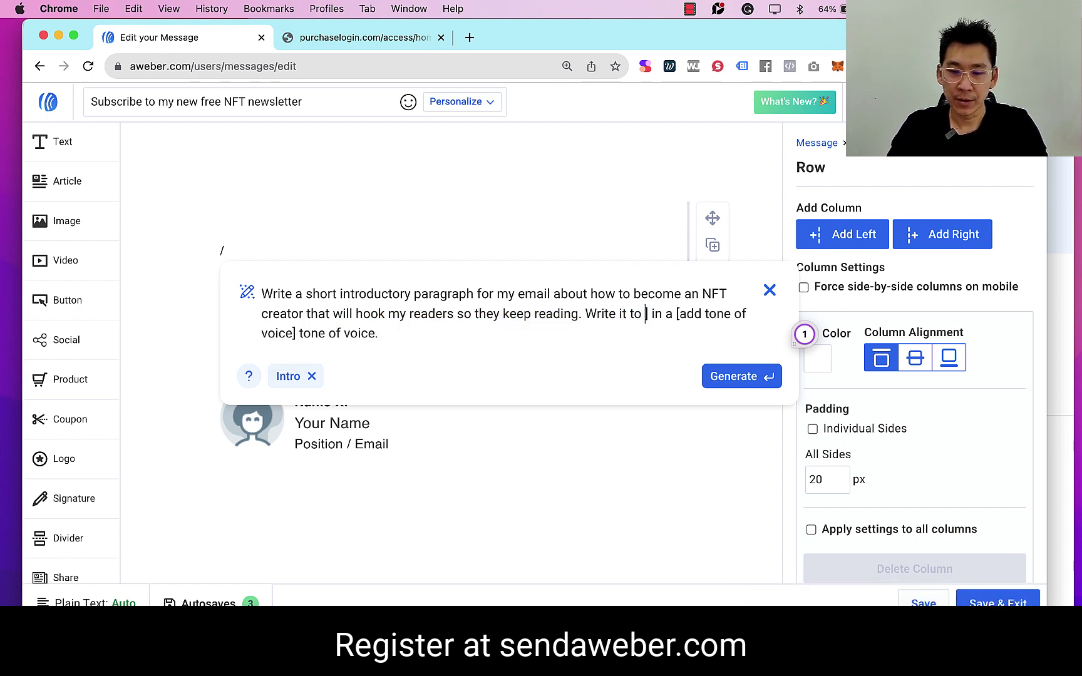
pyautogui.write('those who n')
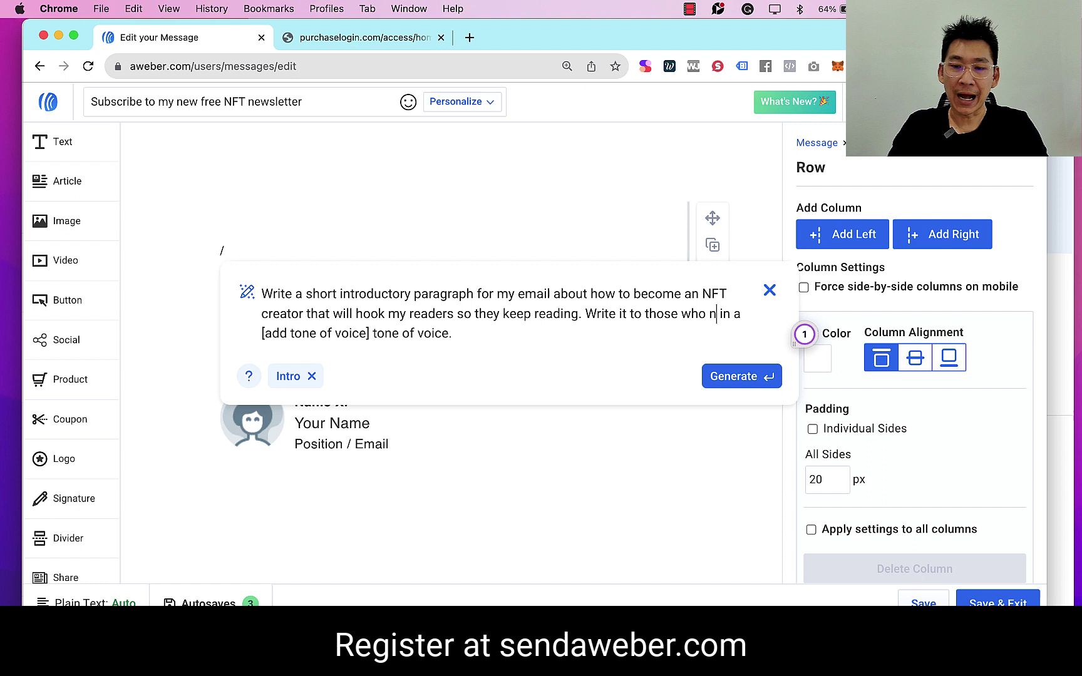
pyautogui.write('ot n')
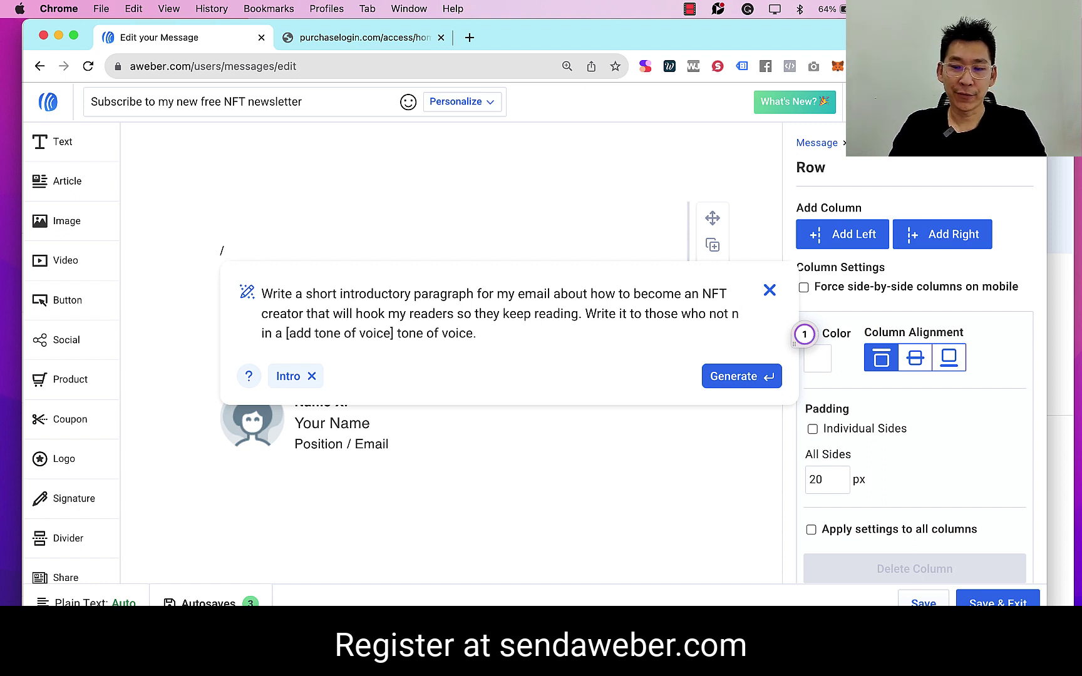
pyautogui.press('BackSpace')
pyautogui.write('familar w')
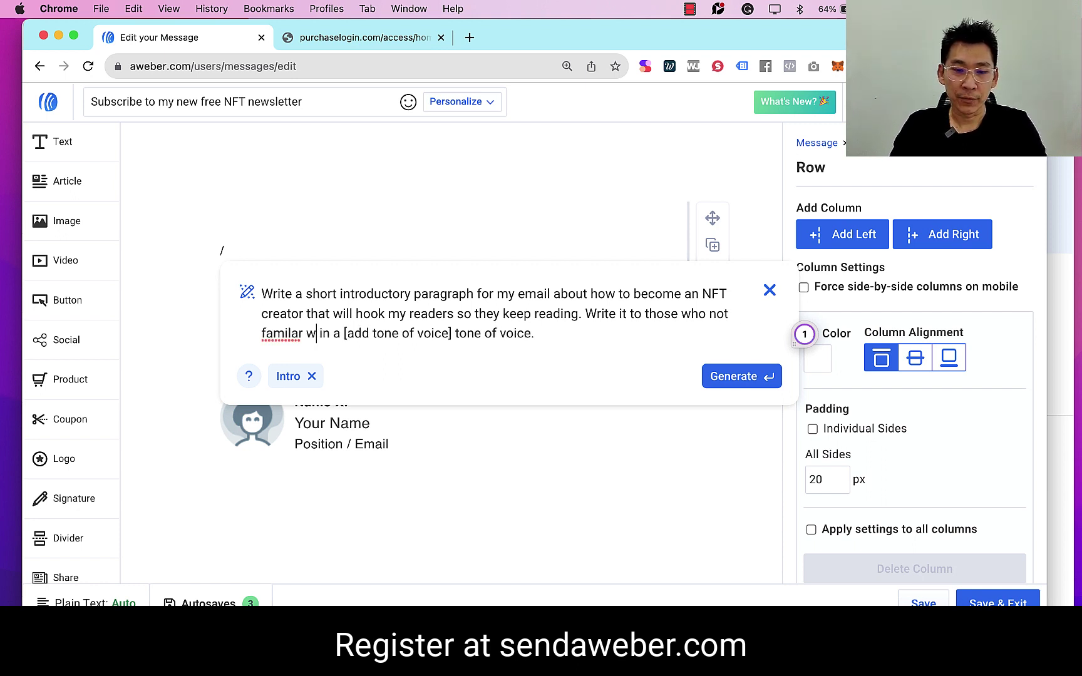
pyautogui.press('BackSpace')
pyautogui.press('BackSpace')
pyautogui.press('BackSpace')
pyautogui.press('BackSpace')
pyautogui.write('iar with ')
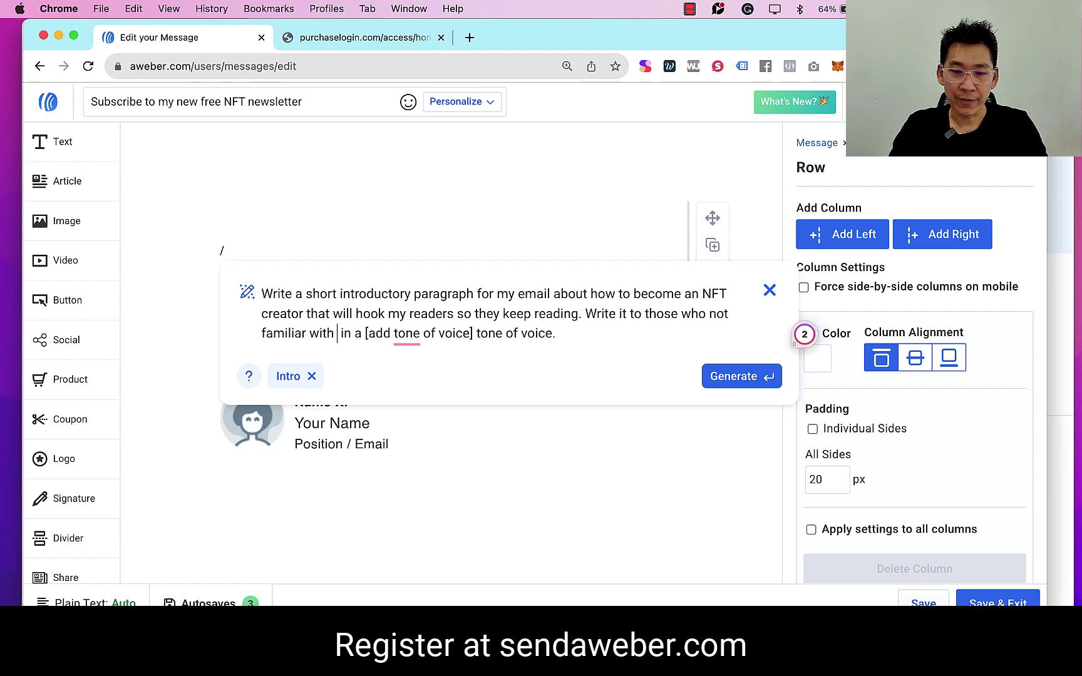
pyautogui.write('NFR')
pyautogui.press('BackSpace')
pyautogui.write('Ts')
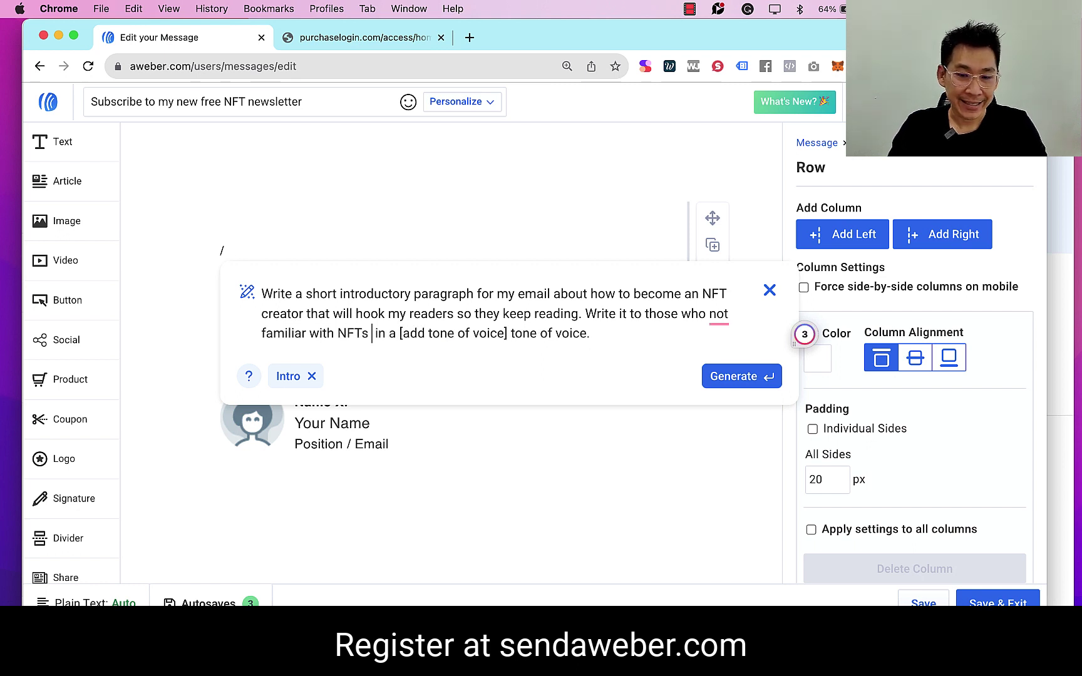
pyautogui.write(' yet')
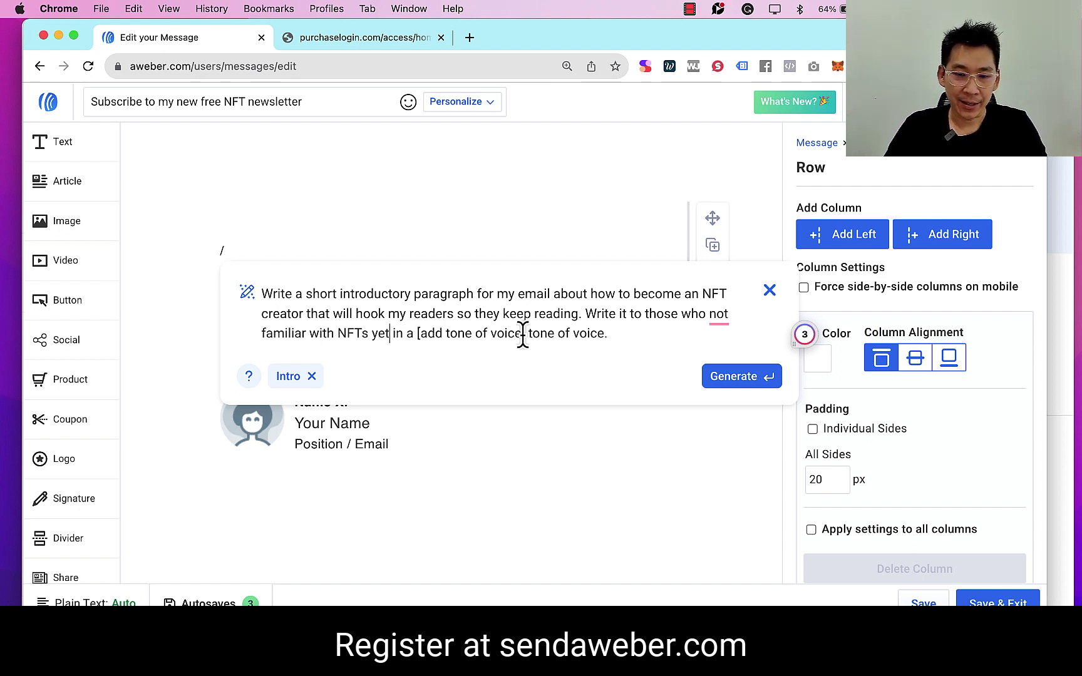
# Step: Make the tone casual, note the audience are beginners, and generate the intro paragraph
pyautogui.moveTo(523, 336); pyautogui.dragTo(434, 339)
pyautogui.press('BackSpace')
pyautogui.press('BackSpace')
pyautogui.press('BackSpace')
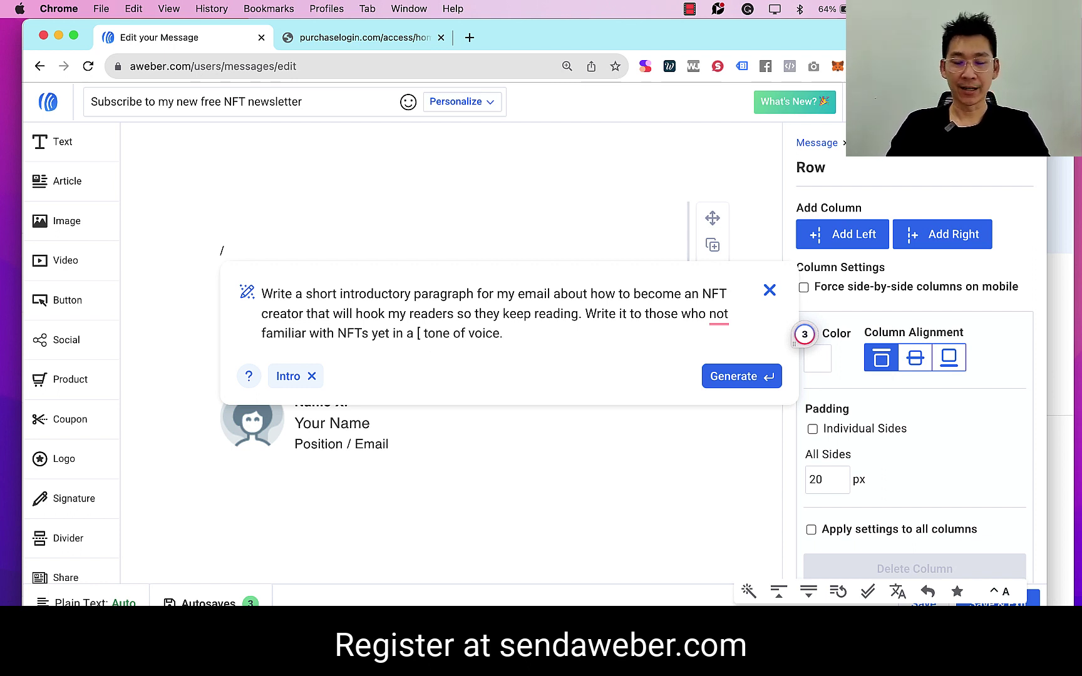
pyautogui.press('BackSpace')
pyautogui.write('casua')
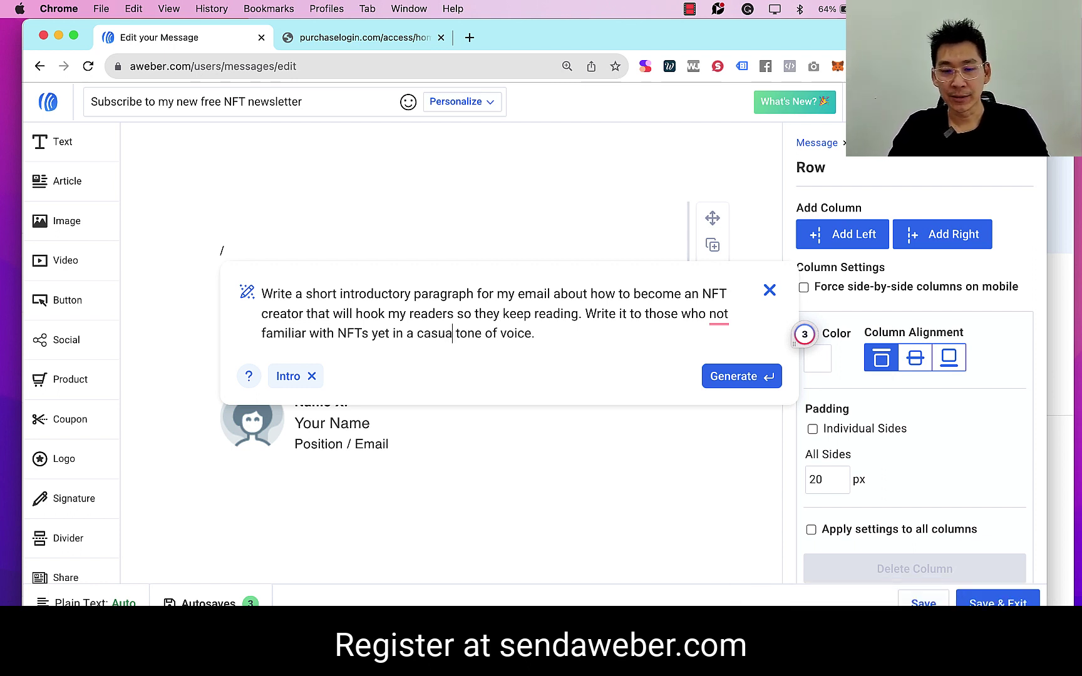
pyautogui.write('l')
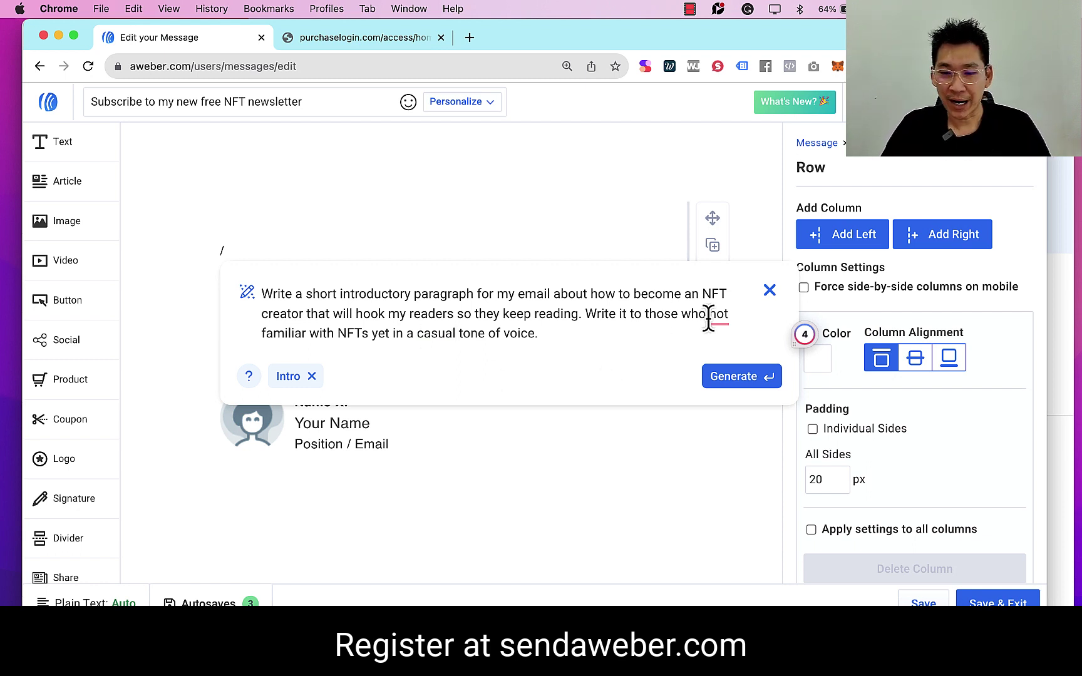
pyautogui.moveTo(709, 315); pyautogui.dragTo(724, 317)
pyautogui.write('are not')
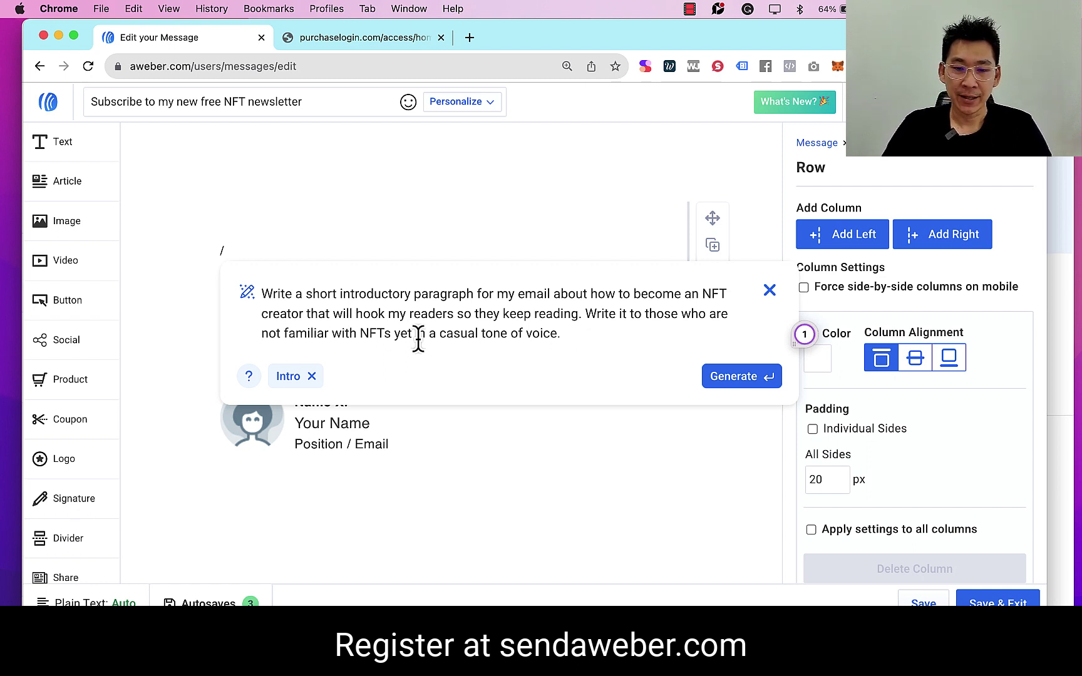
pyautogui.write(' familiar with NFTs yet and they are be')
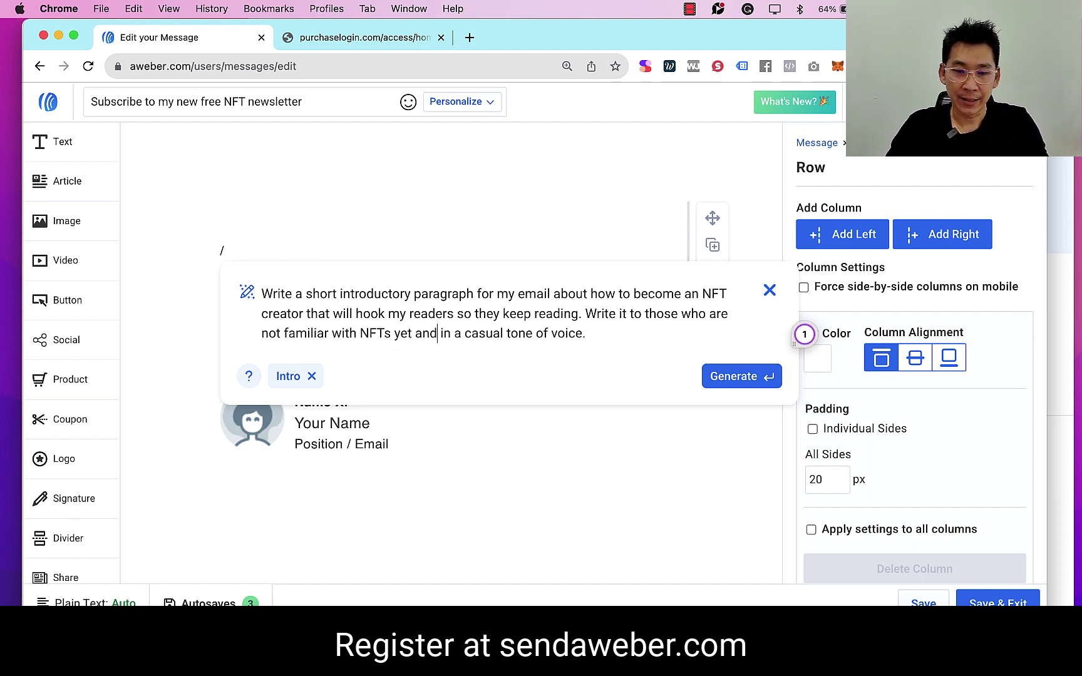
pyautogui.write('ginners')
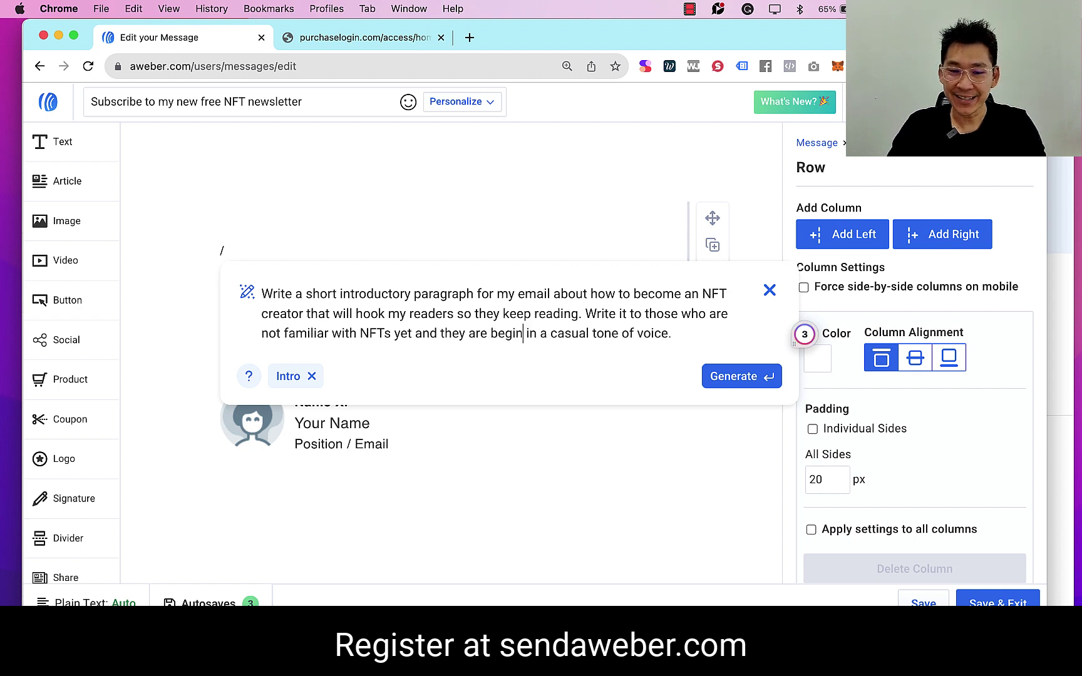
pyautogui.click(706, 339)
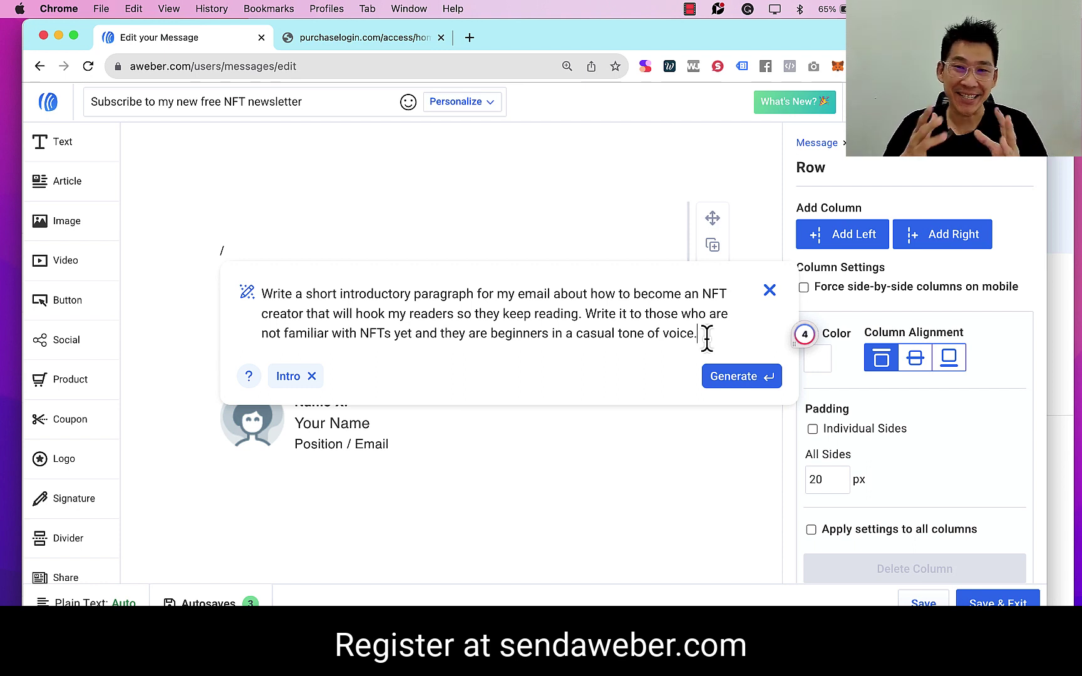
pyautogui.click(744, 381)
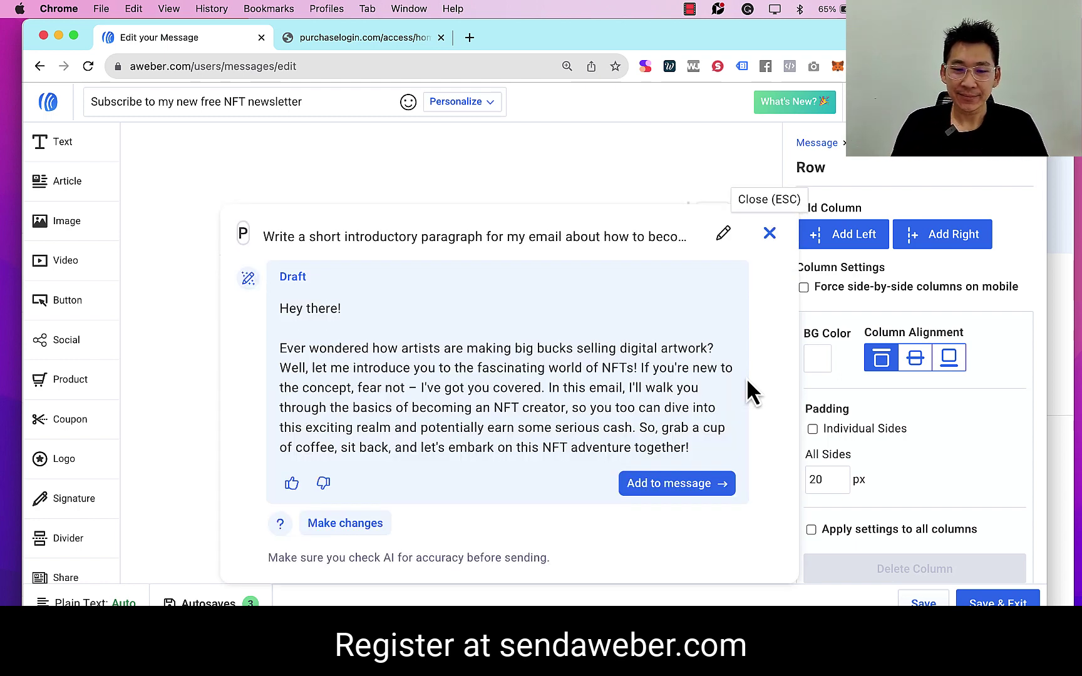
# Step: Insert the AI intro into the email and split its opening question after 'artwork?' into its own paragraph
pyautogui.click(699, 491)
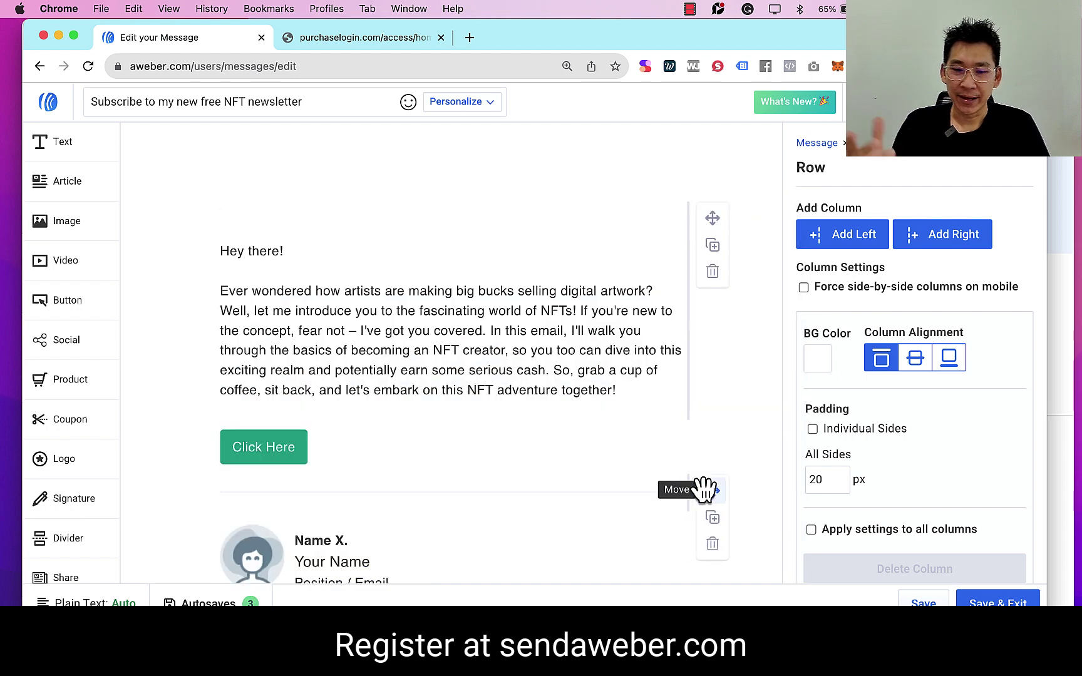
pyautogui.click(300, 250)
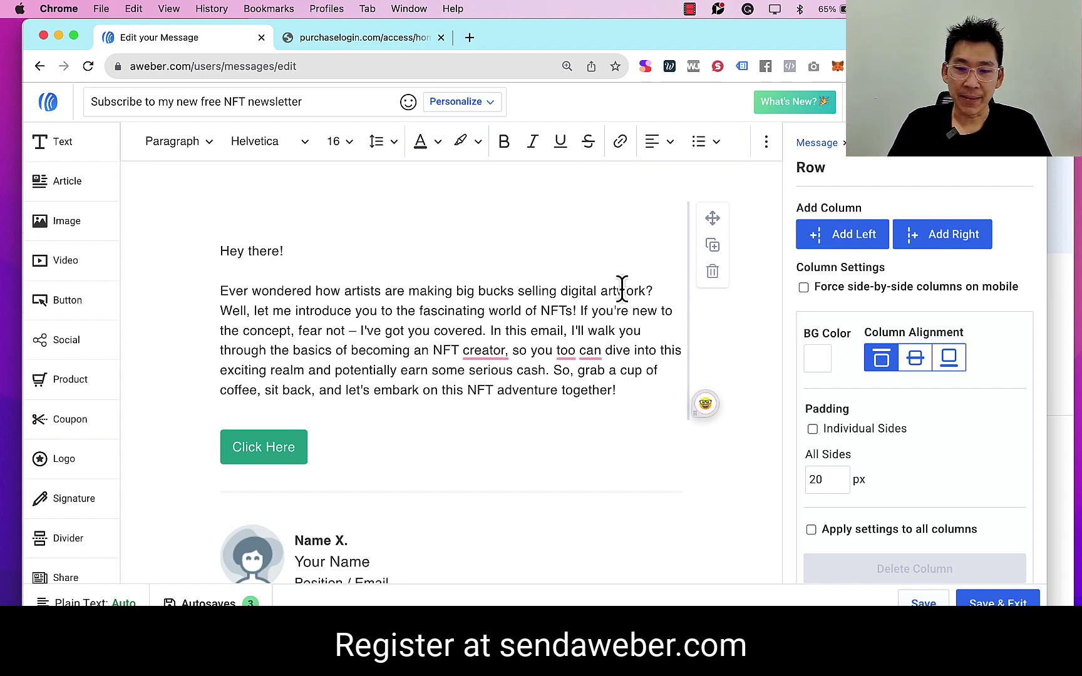
pyautogui.click(647, 291)
pyautogui.click(681, 291)
pyautogui.press('Return')
pyautogui.press('Return')
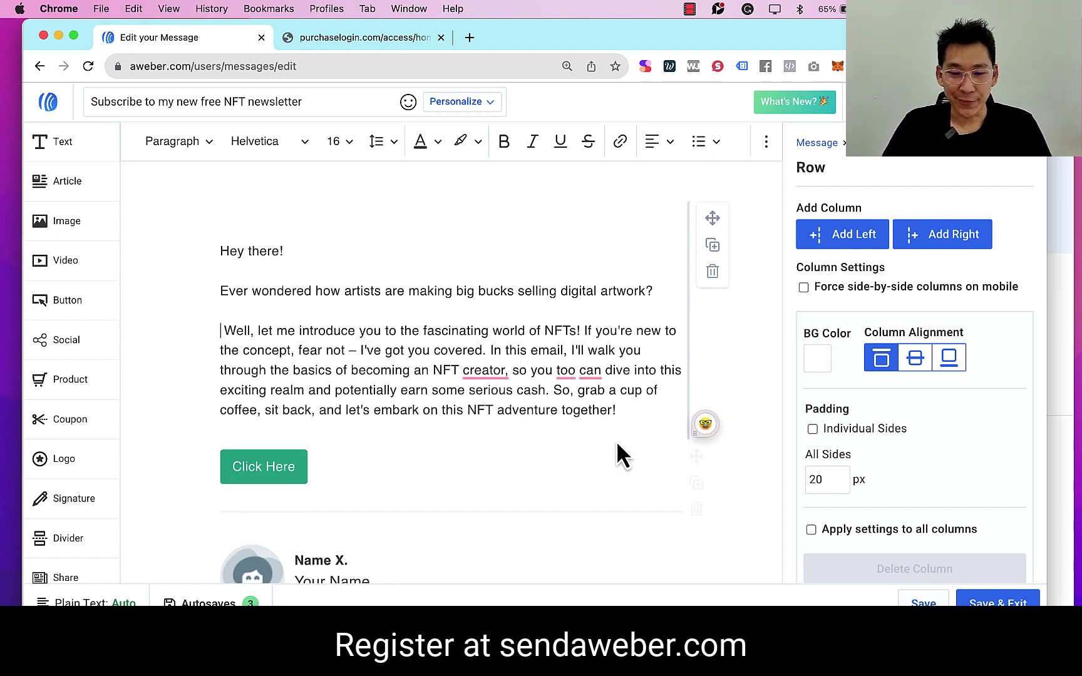
# Step: Add two blank lines below the intro and type / for the slash menu
pyautogui.click(633, 414)
pyautogui.press('Return')
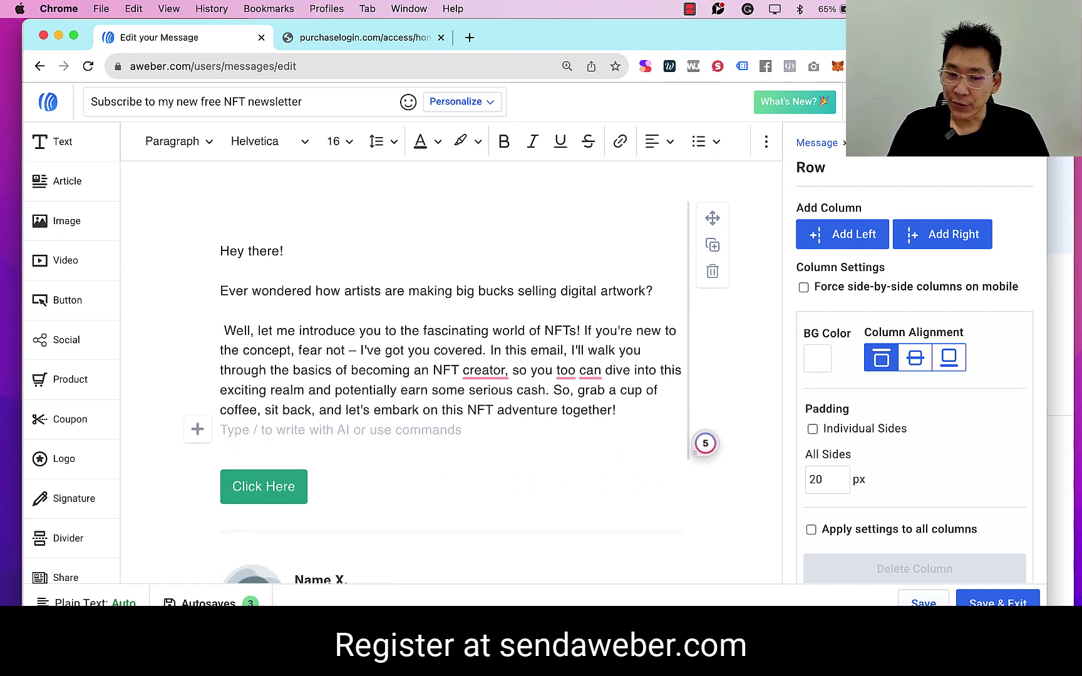
pyautogui.press('Return')
pyautogui.write('/')
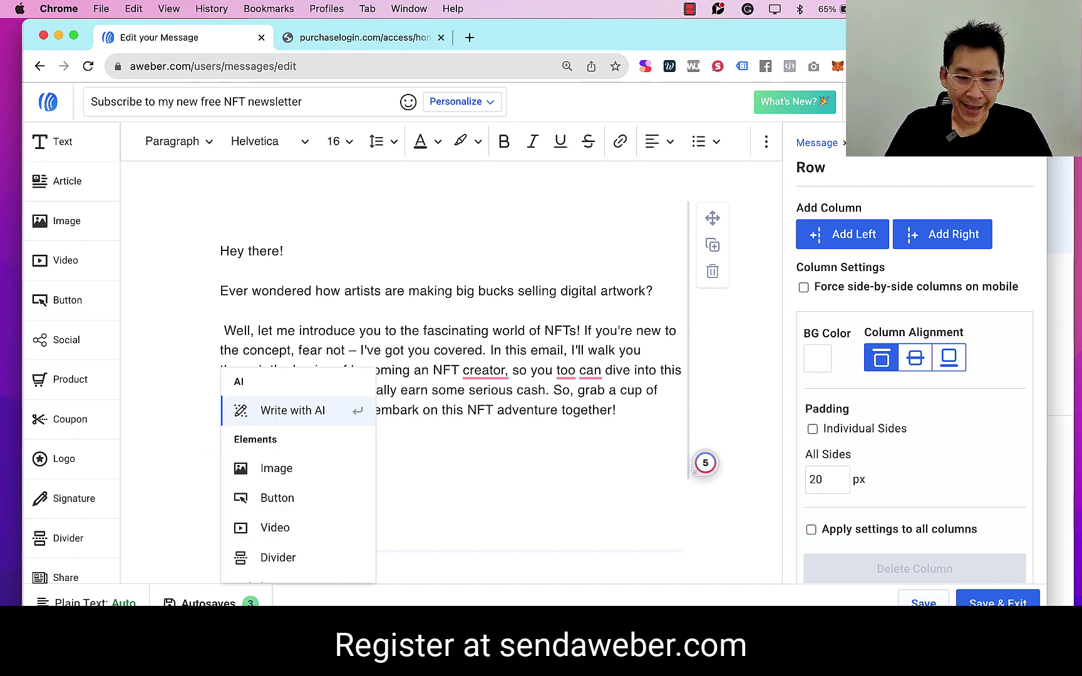
# Step: Load the AI Ideas prompt template and change 'newsletter' to 'email'
pyautogui.click(293, 413)
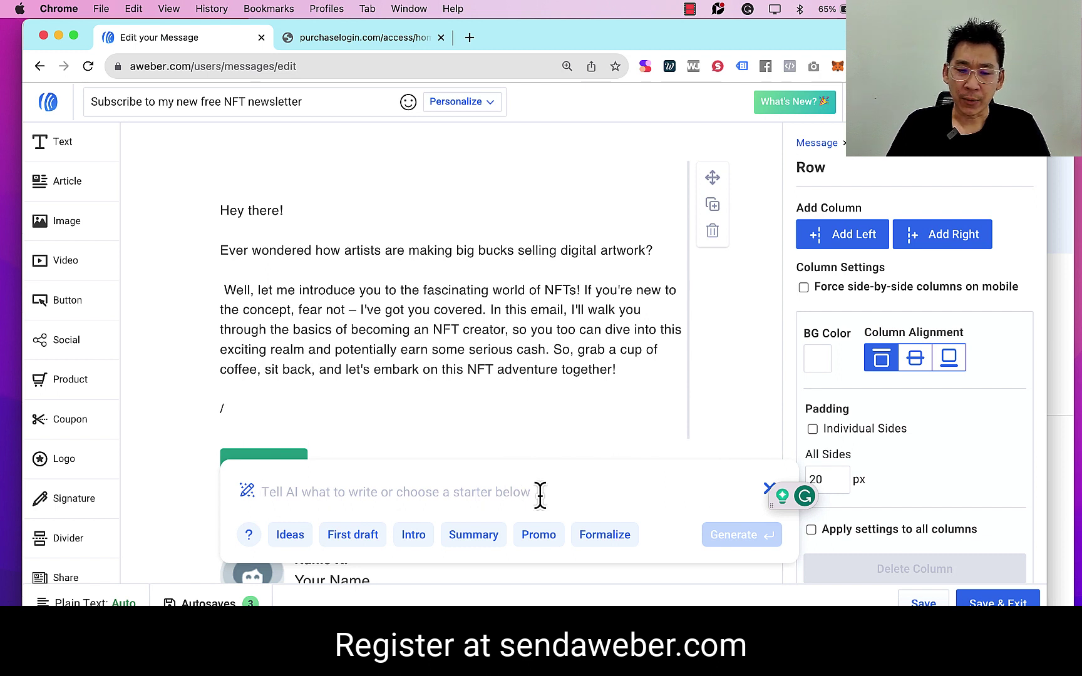
pyautogui.click(282, 535)
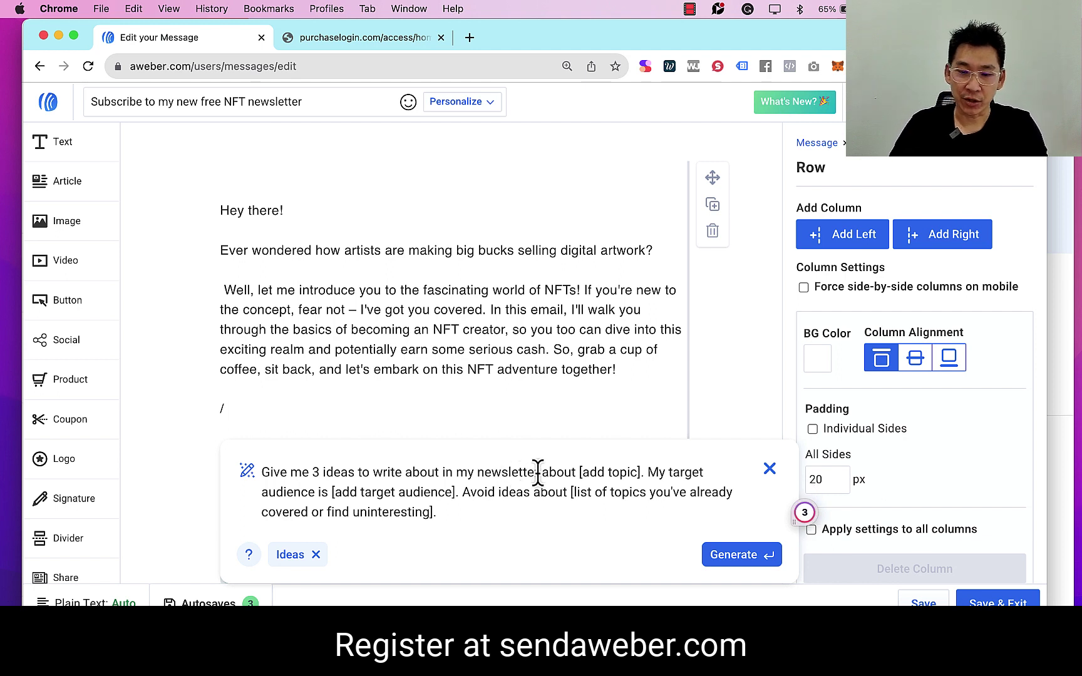
pyautogui.moveTo(539, 473); pyautogui.dragTo(501, 473)
pyautogui.press('BackSpace')
pyautogui.press('BackSpace')
pyautogui.press('BackSpace')
pyautogui.press('BackSpace')
pyautogui.write('email')
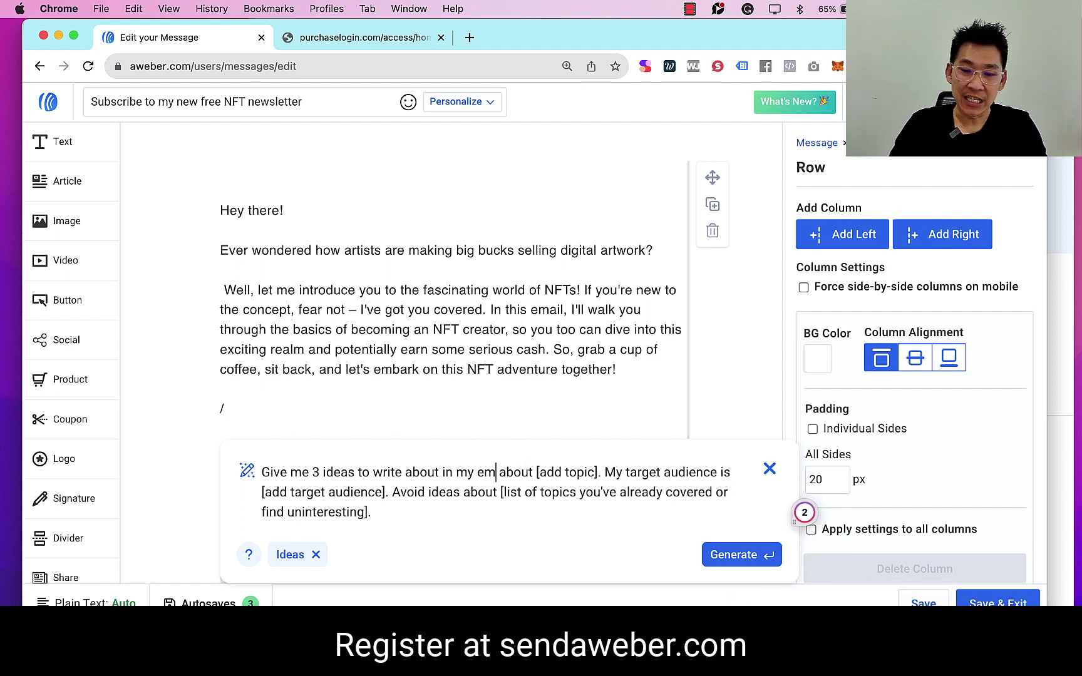
# Step: Set the prompt topic to 'the opportunity of selling NFTs.'
pyautogui.moveTo(611, 472); pyautogui.dragTo(554, 472)
pyautogui.press('BackSpace')
pyautogui.press('BackSpace')
pyautogui.press('Right')
pyautogui.press('Right')
pyautogui.write('the opport')
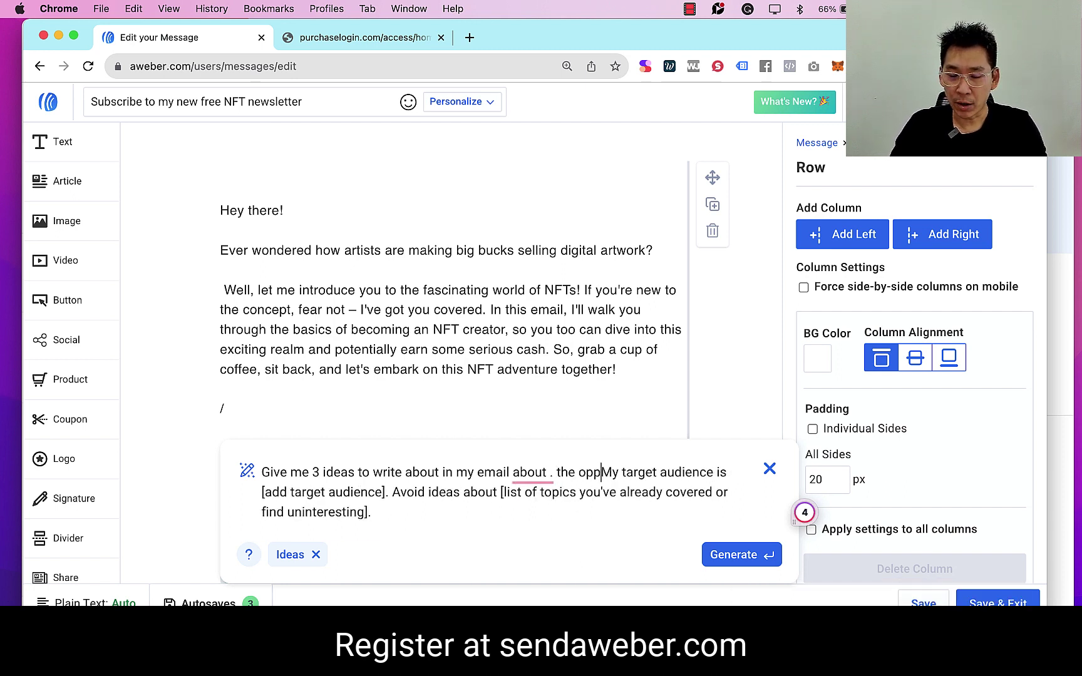
pyautogui.write('unit')
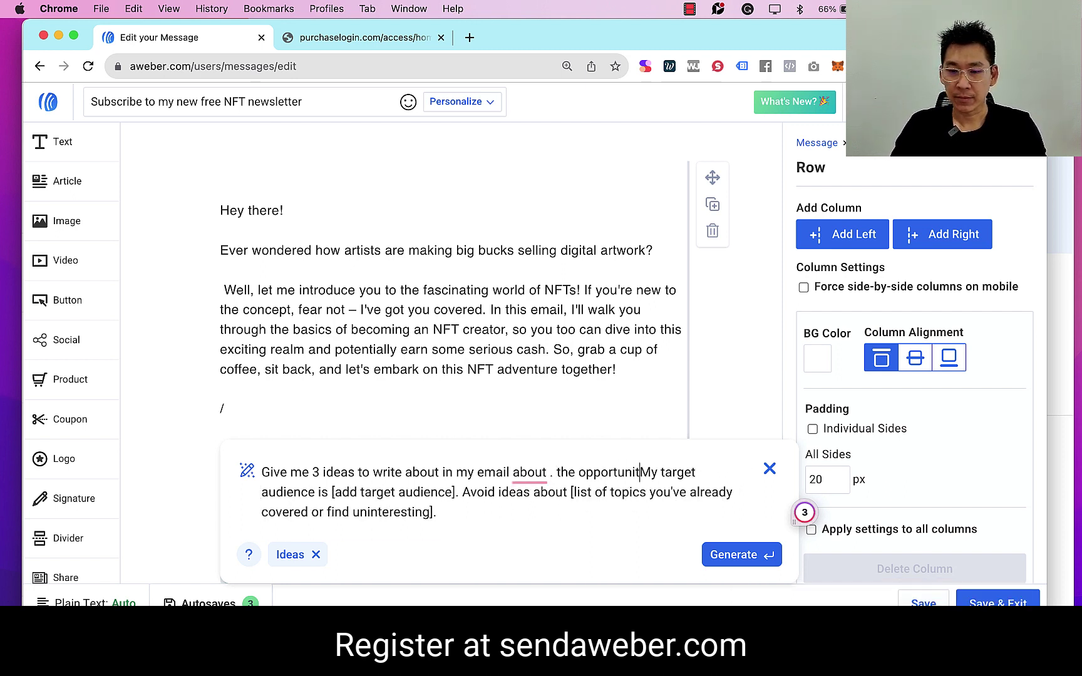
pyautogui.write('y of sellin')
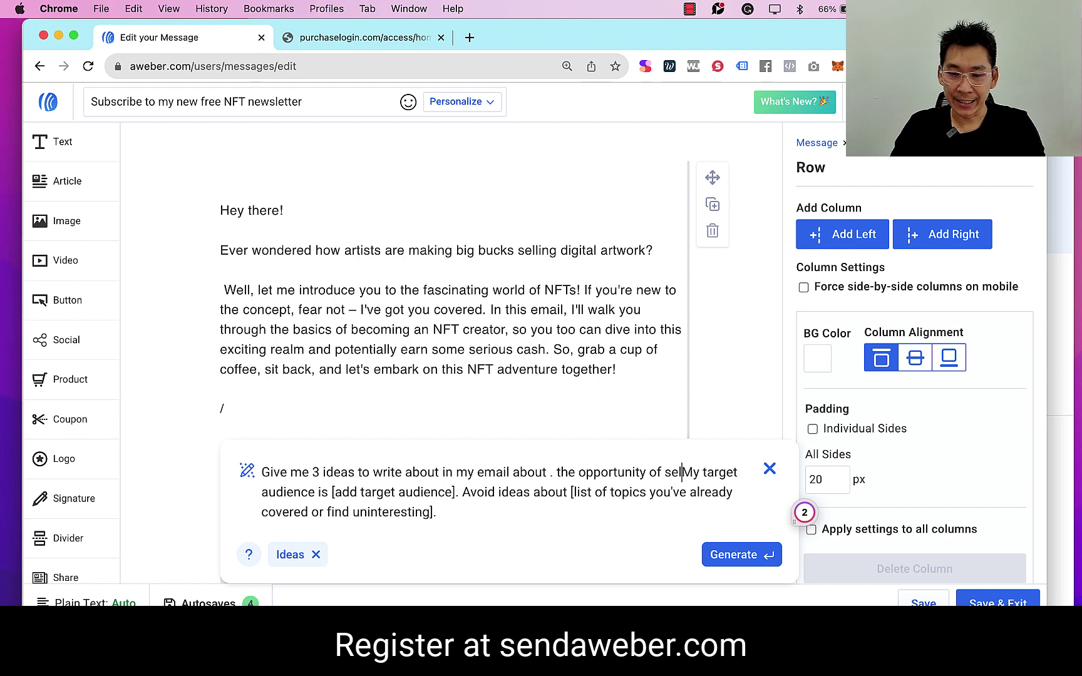
pyautogui.write('g NF')
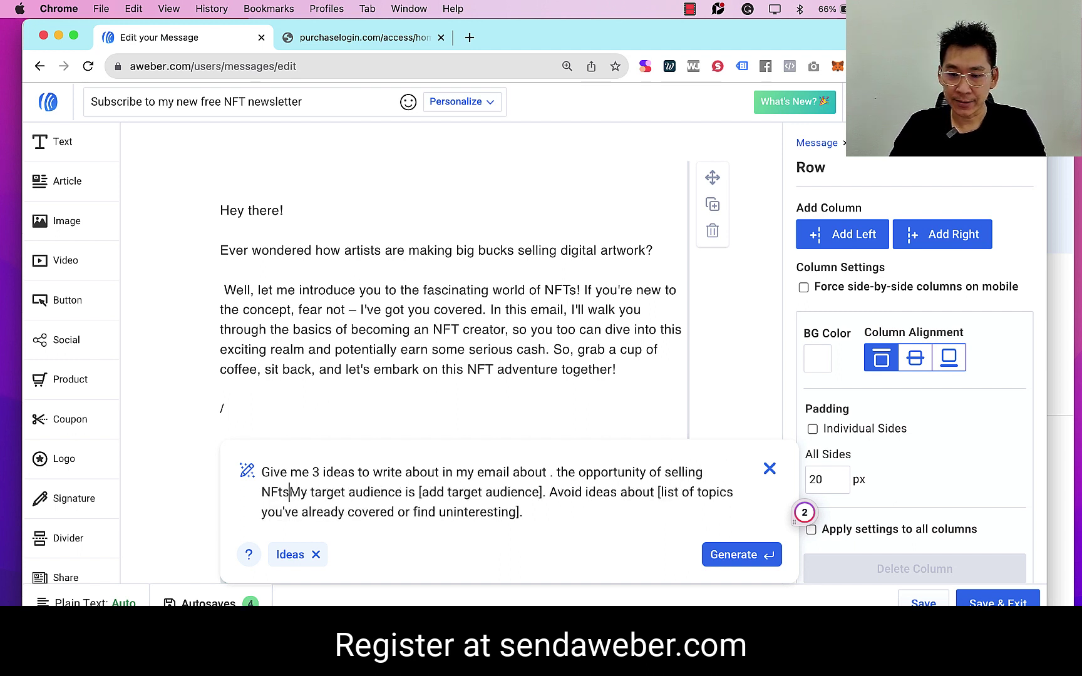
pyautogui.write('Ts.')
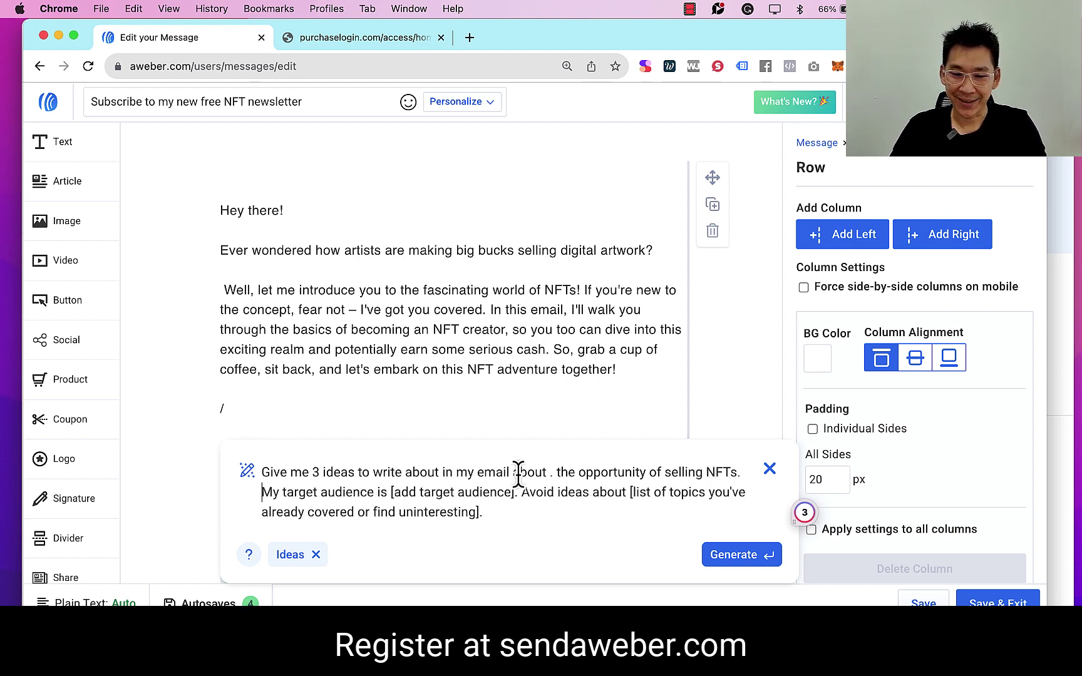
pyautogui.click(555, 474)
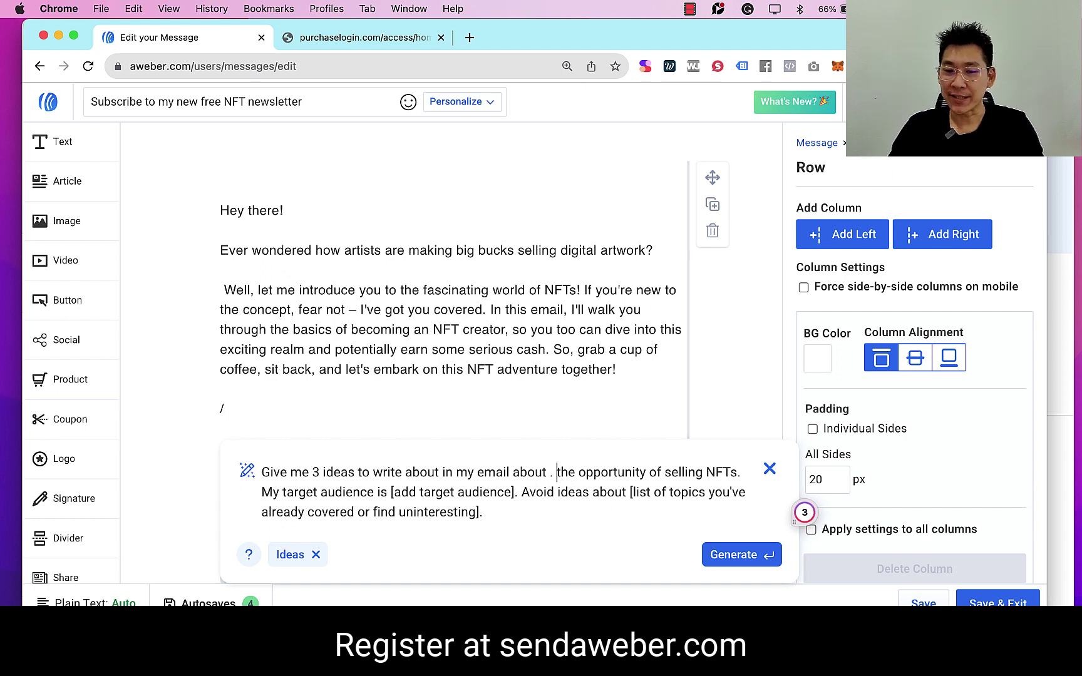
pyautogui.press('BackSpace')
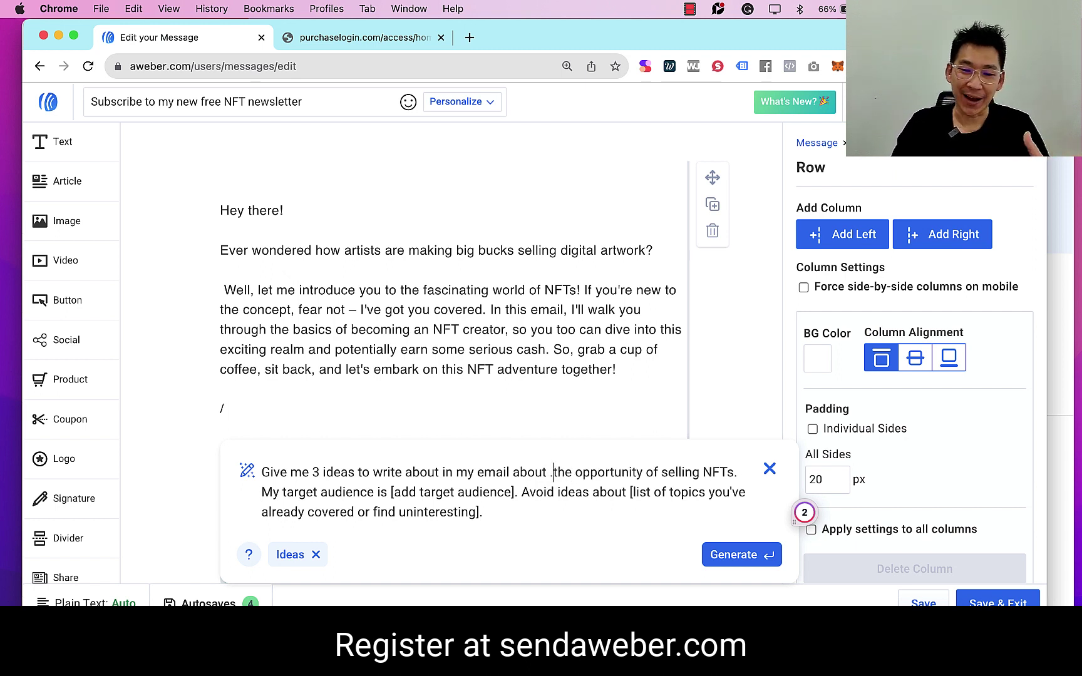
pyautogui.press('BackSpace')
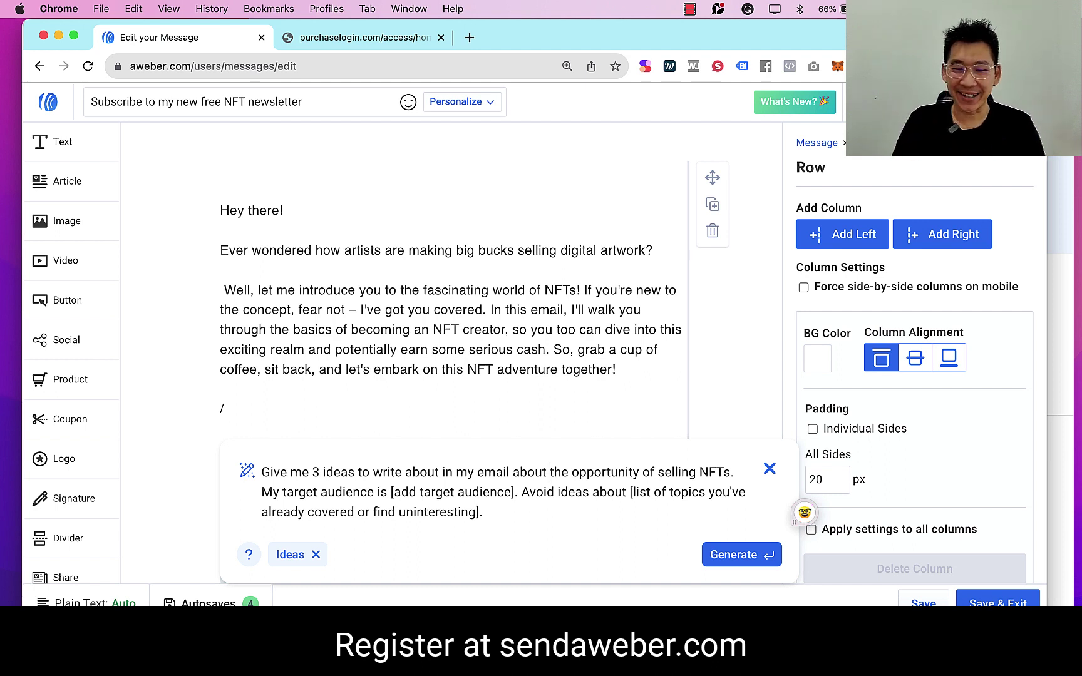
# Step: Set the prompt's target audience to 'beginners to NFTs and Web3'
pyautogui.click(508, 492)
pyautogui.press('BackSpace')
pyautogui.press('BackSpace')
pyautogui.press('BackSpace')
pyautogui.press('BackSpace')
pyautogui.press('BackSpace')
pyautogui.press('BackSpace')
pyautogui.press('BackSpace')
pyautogui.press('BackSpace')
pyautogui.press('BackSpace')
pyautogui.press('BackSpace')
pyautogui.press('BackSpace')
pyautogui.press('BackSpace')
pyautogui.press('BackSpace')
pyautogui.press('BackSpace')
pyautogui.press('BackSpace')
pyautogui.press('BackSpace')
pyautogui.press('BackSpace')
pyautogui.press('BackSpace')
pyautogui.press('BackSpace')
pyautogui.press('BackSpace')
pyautogui.write('beginner')
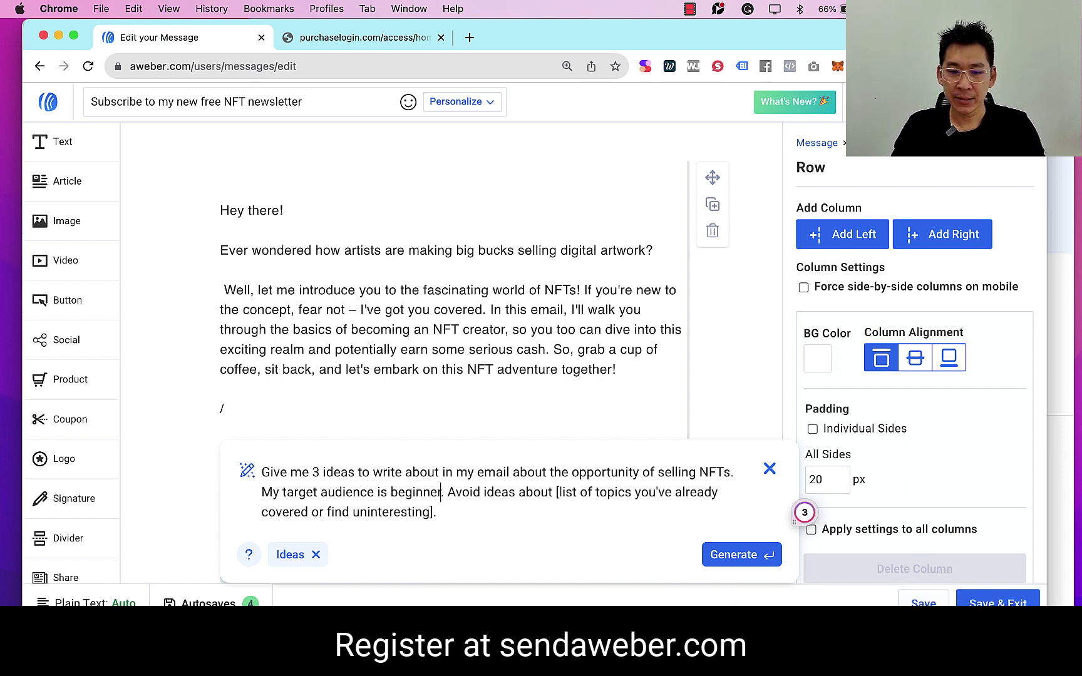
pyautogui.write('s to NFT')
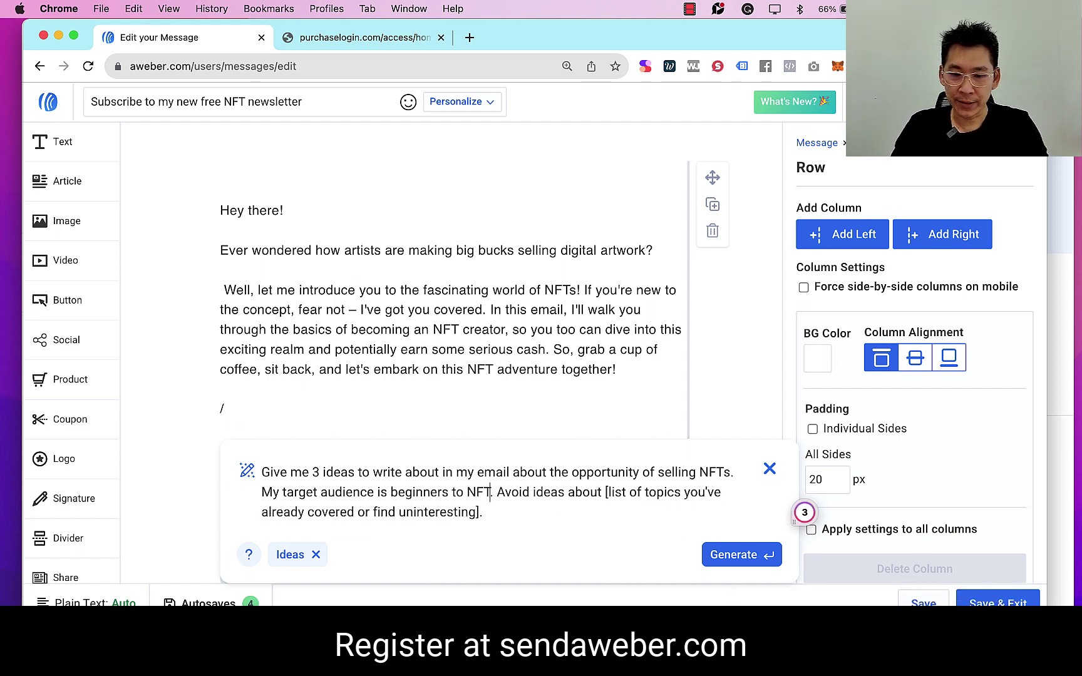
pyautogui.write('s and Web')
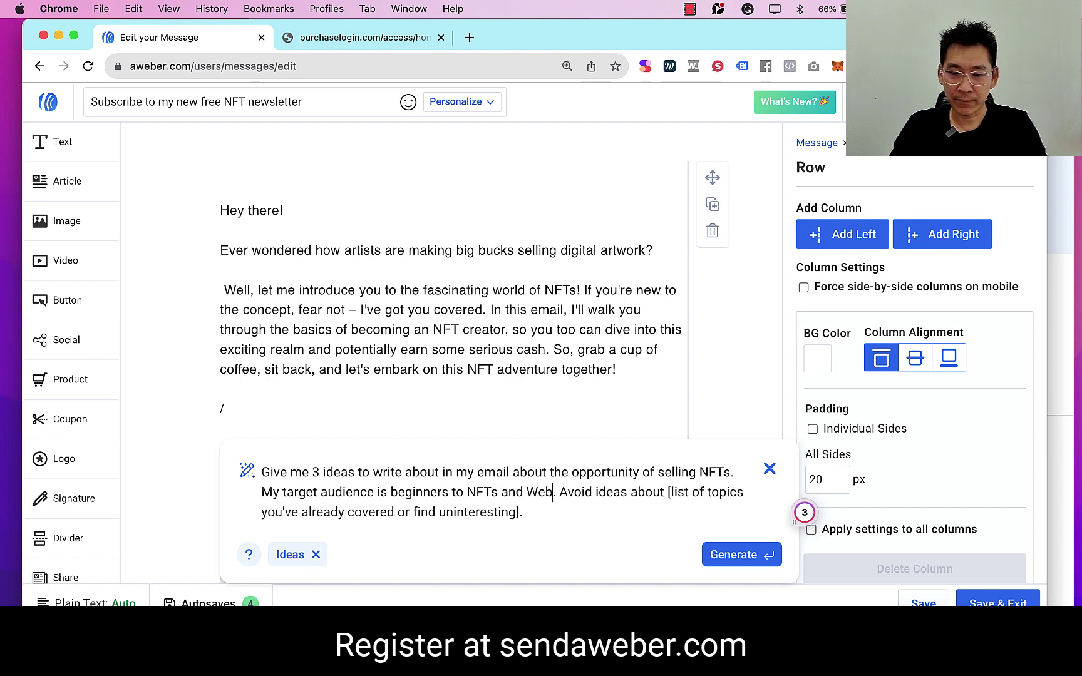
pyautogui.write('3')
# Step: Replace the topics-to-avoid placeholder with a list: i. quick-rich, ii. Trading NFTs
pyautogui.click(676, 492)
pyautogui.press('BackSpace')
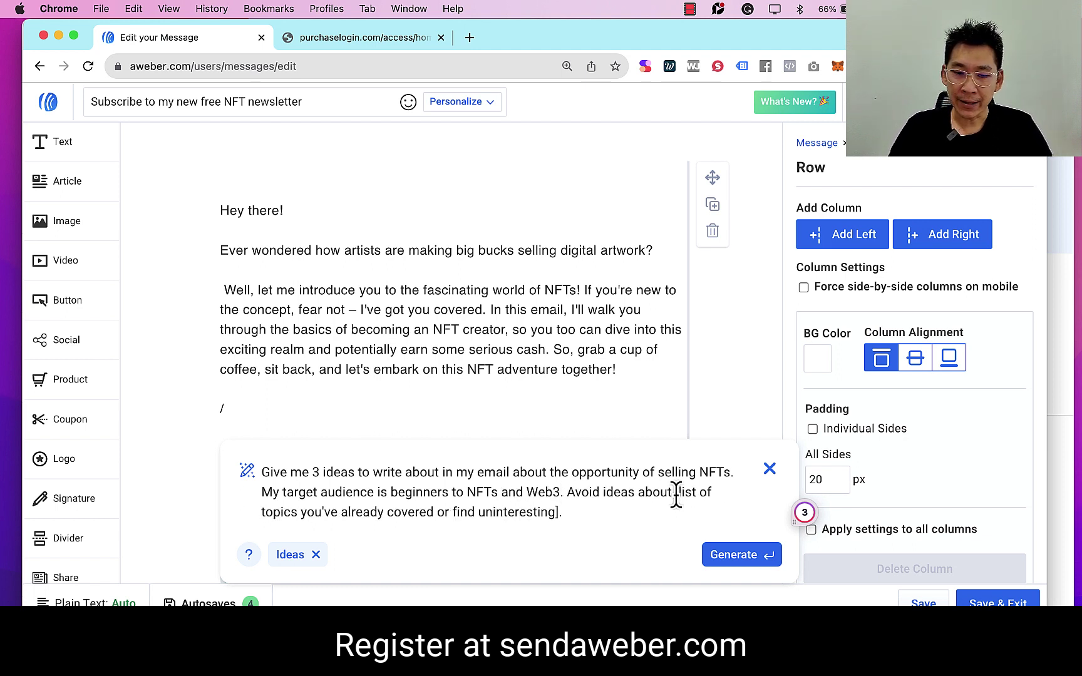
pyautogui.moveTo(676, 492); pyautogui.dragTo(605, 523)
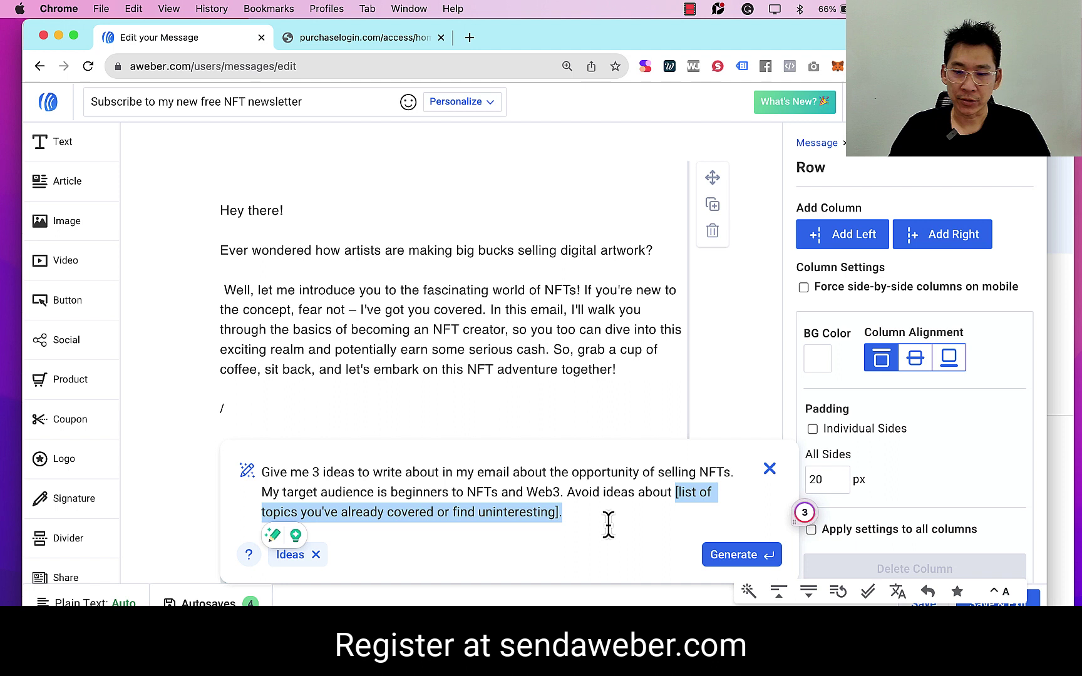
pyautogui.press('BackSpace')
pyautogui.write(':')
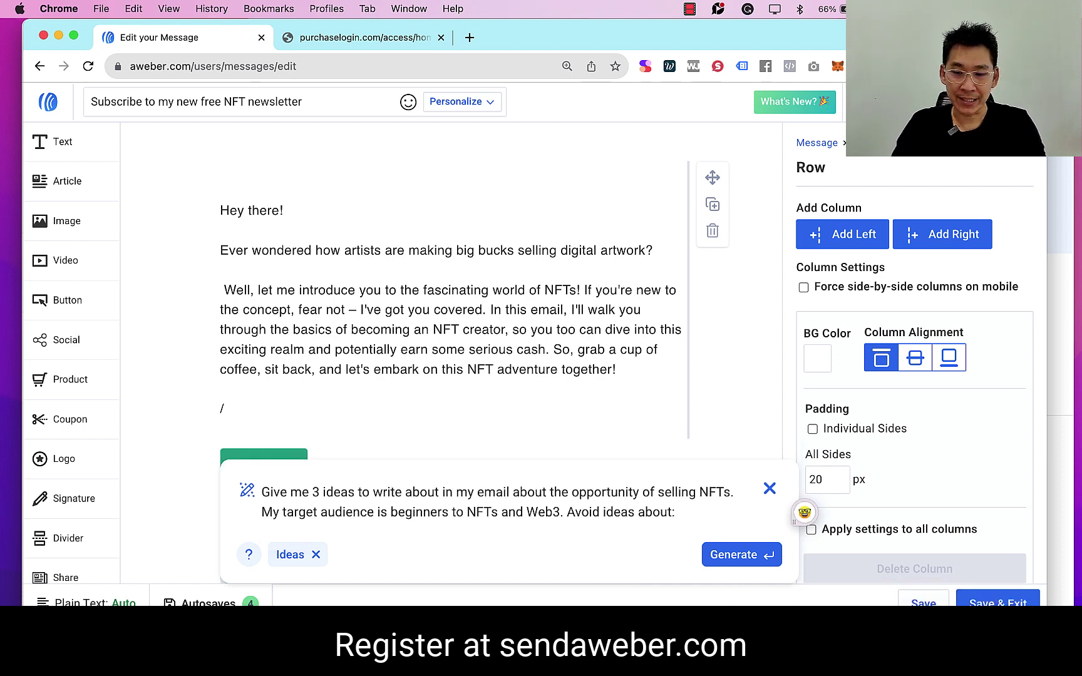
pyautogui.hotkey('shift', 'Return')
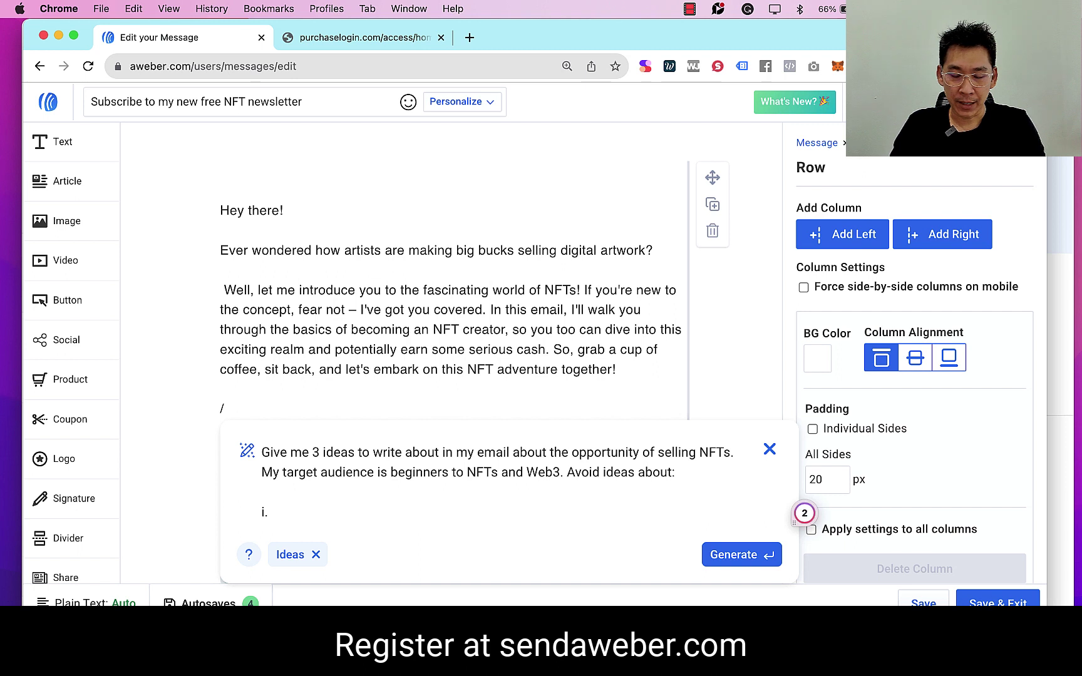
pyautogui.write('i. quick-r')
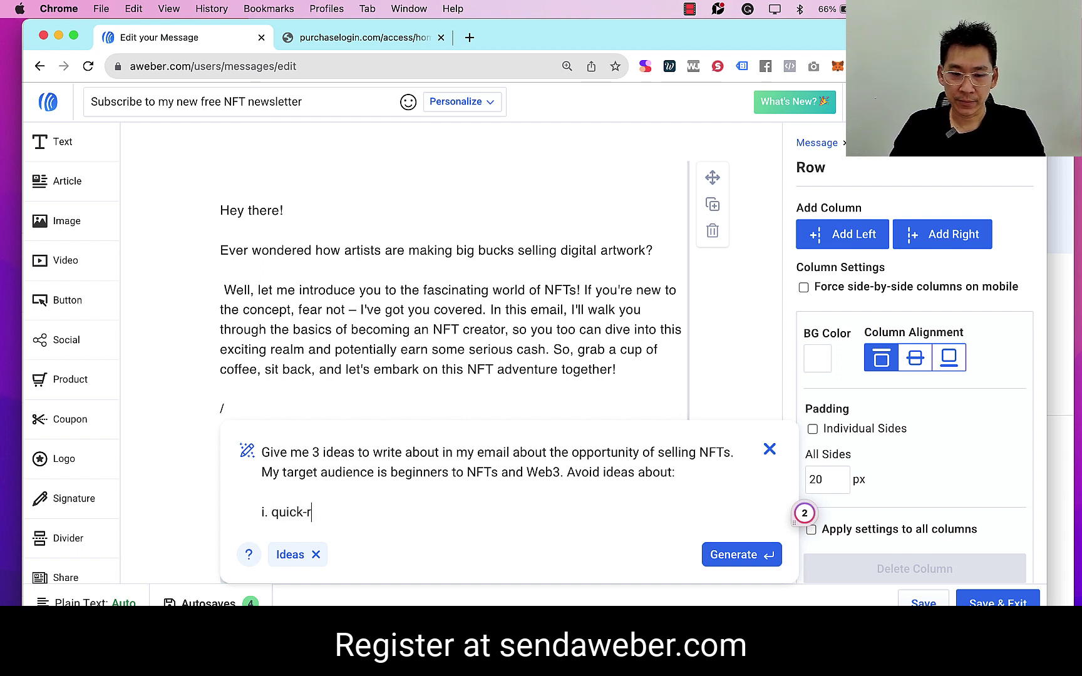
pyautogui.write('ich')
pyautogui.press('Return')
pyautogui.write('ii. ')
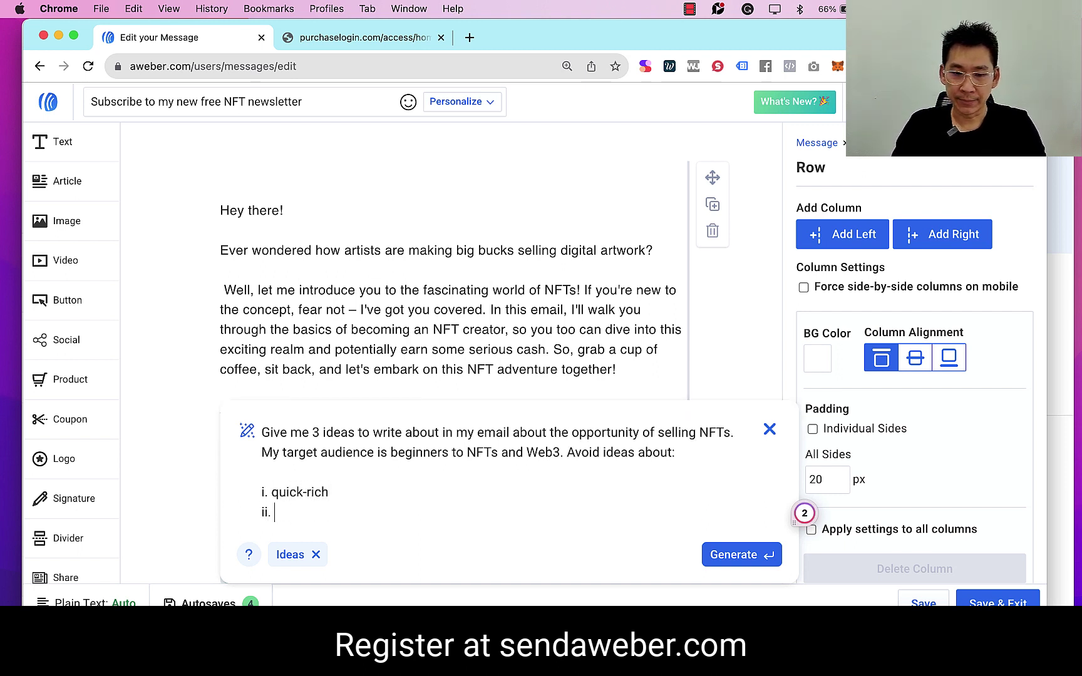
pyautogui.write('Trading NFT')
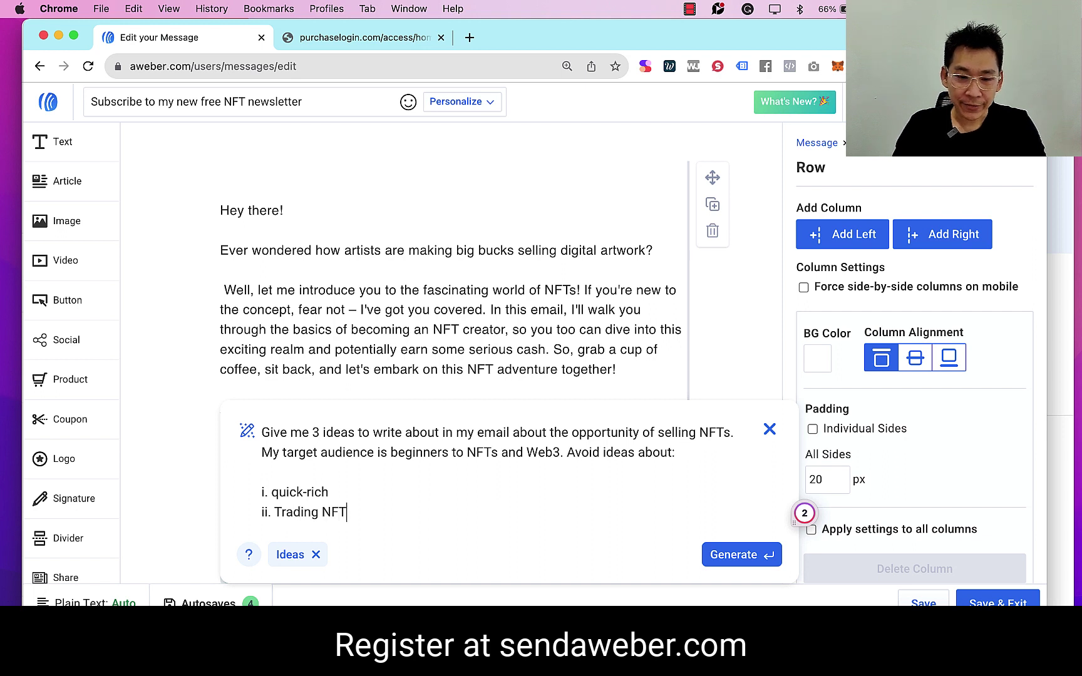
pyautogui.write('s')
pyautogui.press('Return')
pyautogui.press('BackSpace')
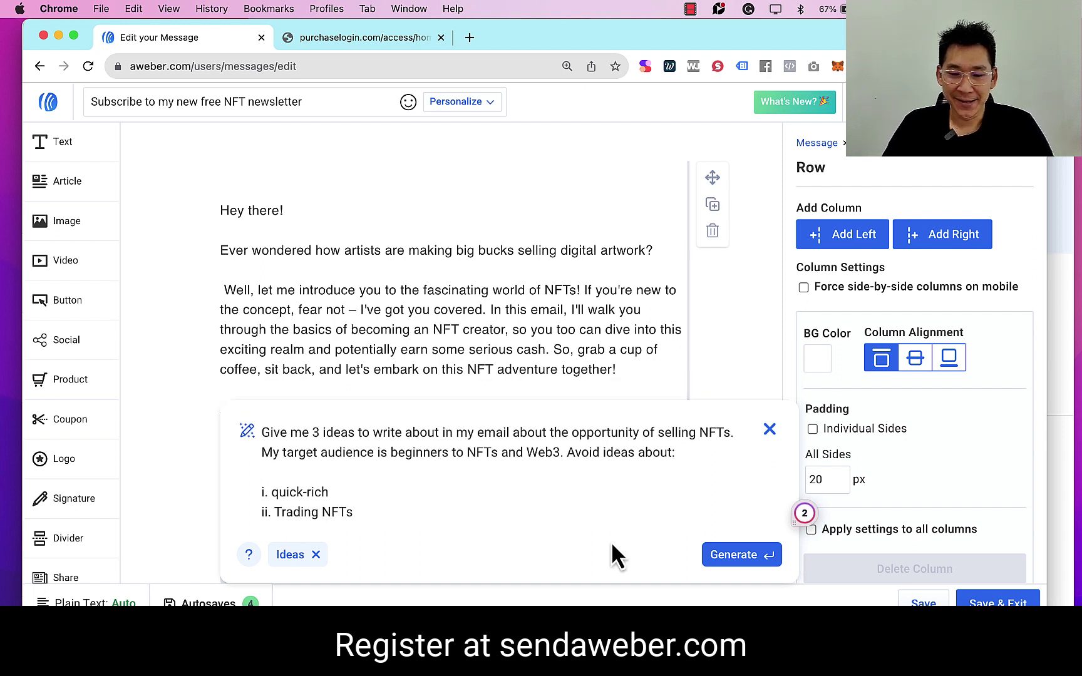
# Step: Generate the AI ideas and review them: creative potential, collectibles and ownership, and the future of Web3
pyautogui.click(737, 558)
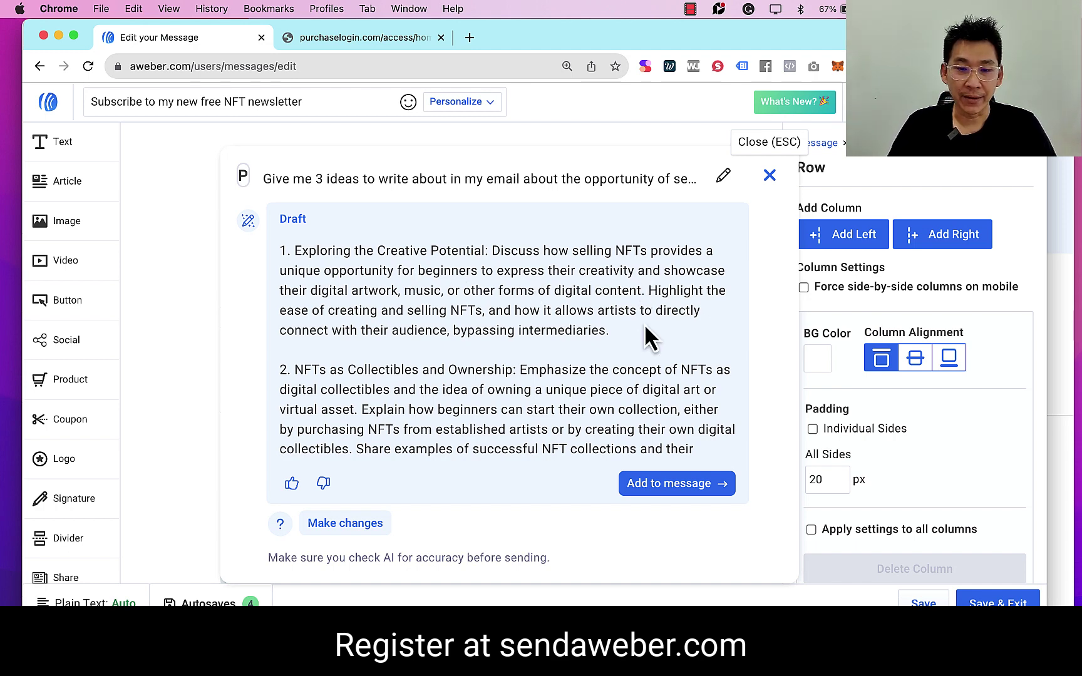
pyautogui.scroll(-5, 643, 339)
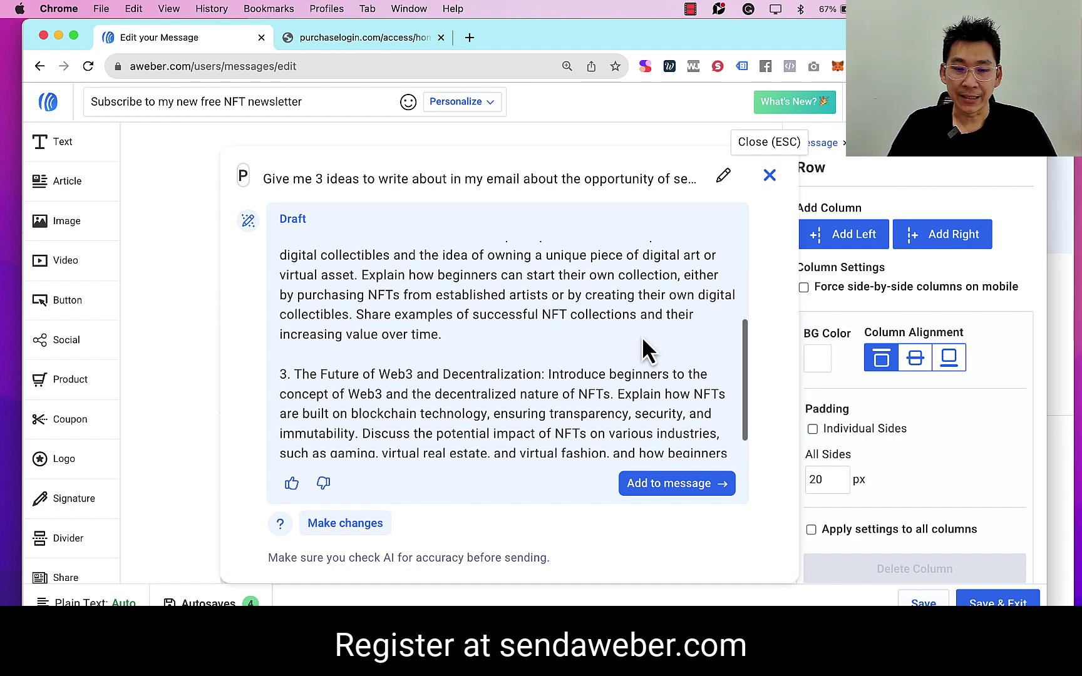
pyautogui.scroll(6, 644, 339)
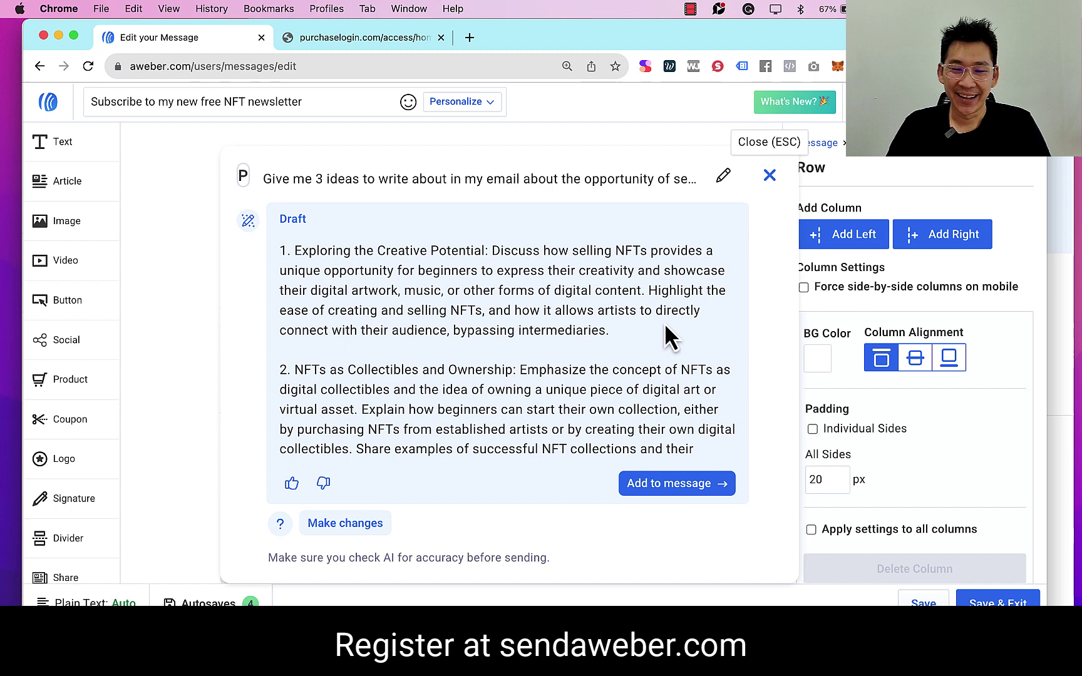
pyautogui.scroll(-5, 663, 327)
# Step: Have the AI simplify the NFT ideas into short beginner bullet points as Draft 2
pyautogui.click(360, 529)
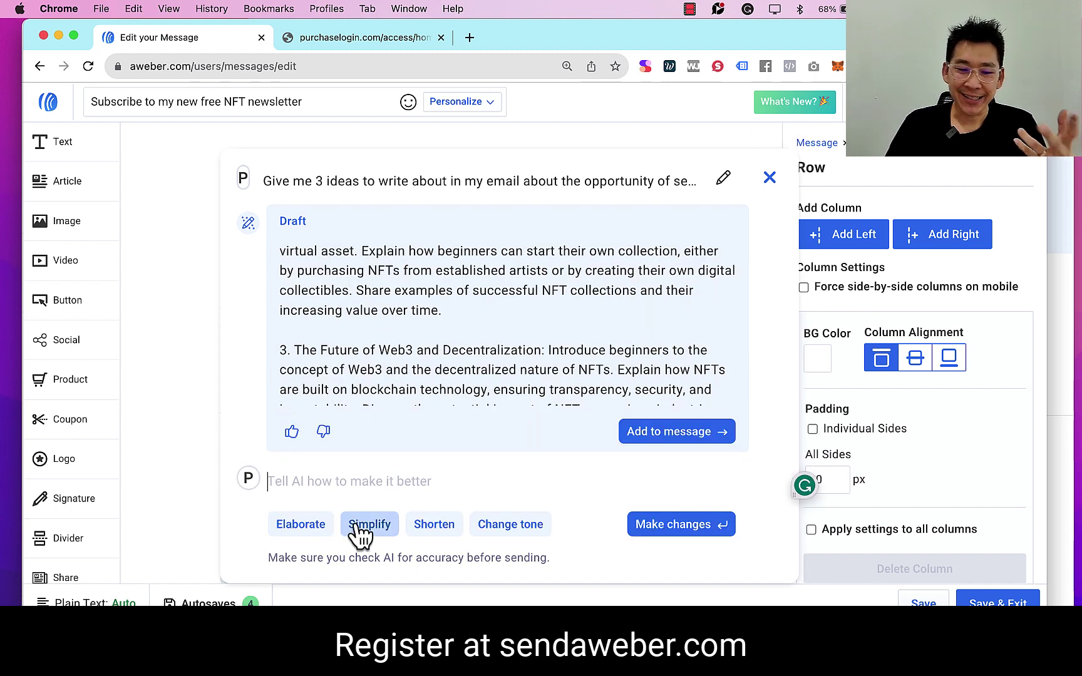
pyautogui.scroll(-2, 631, 321)
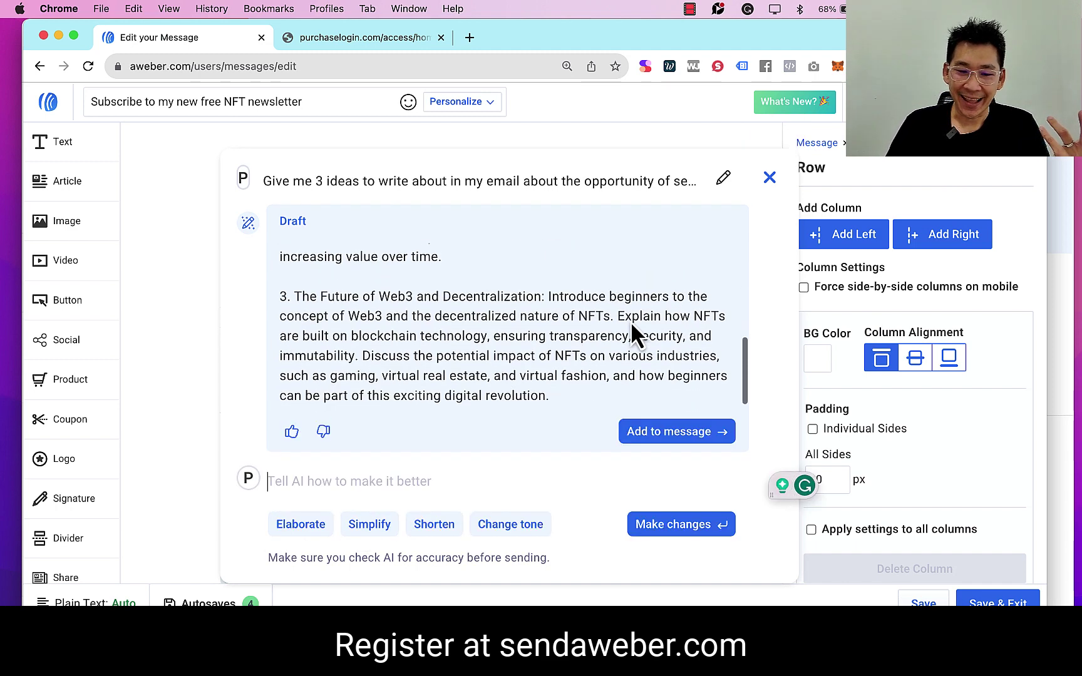
pyautogui.click(416, 481)
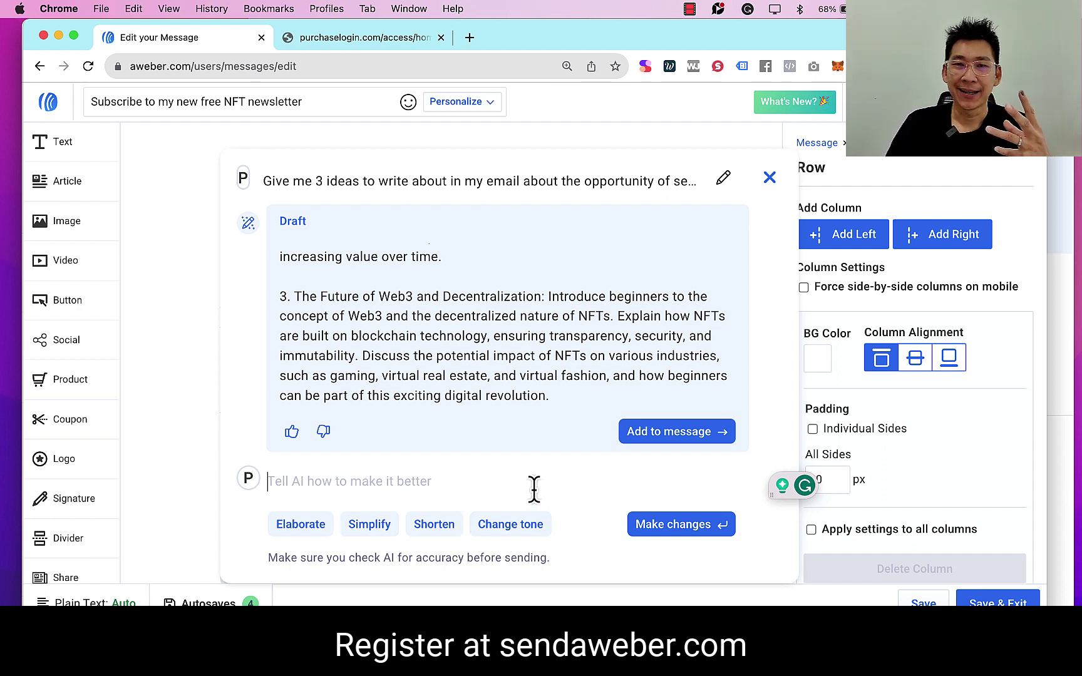
pyautogui.click(365, 527)
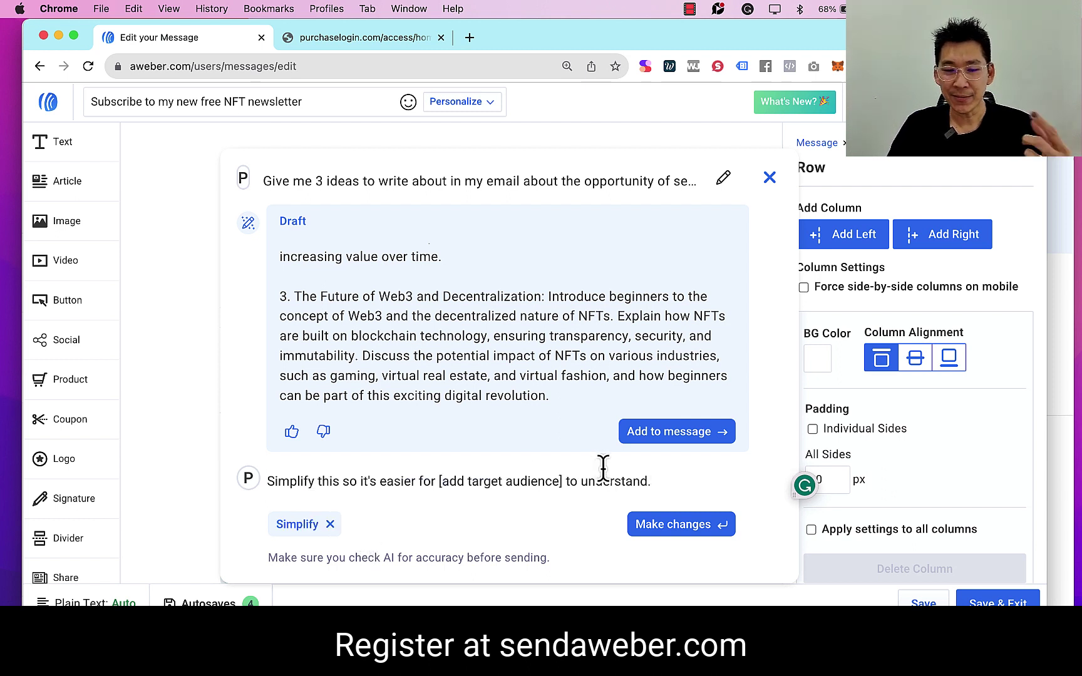
pyautogui.click(682, 527)
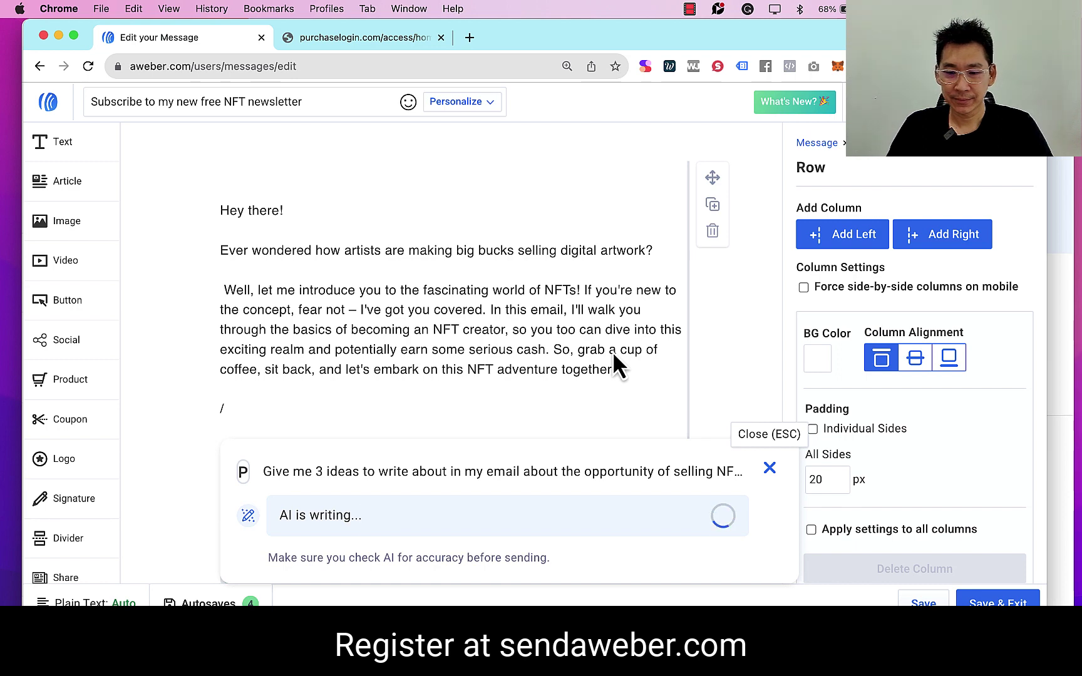
pyautogui.scroll(-5, 656, 318)
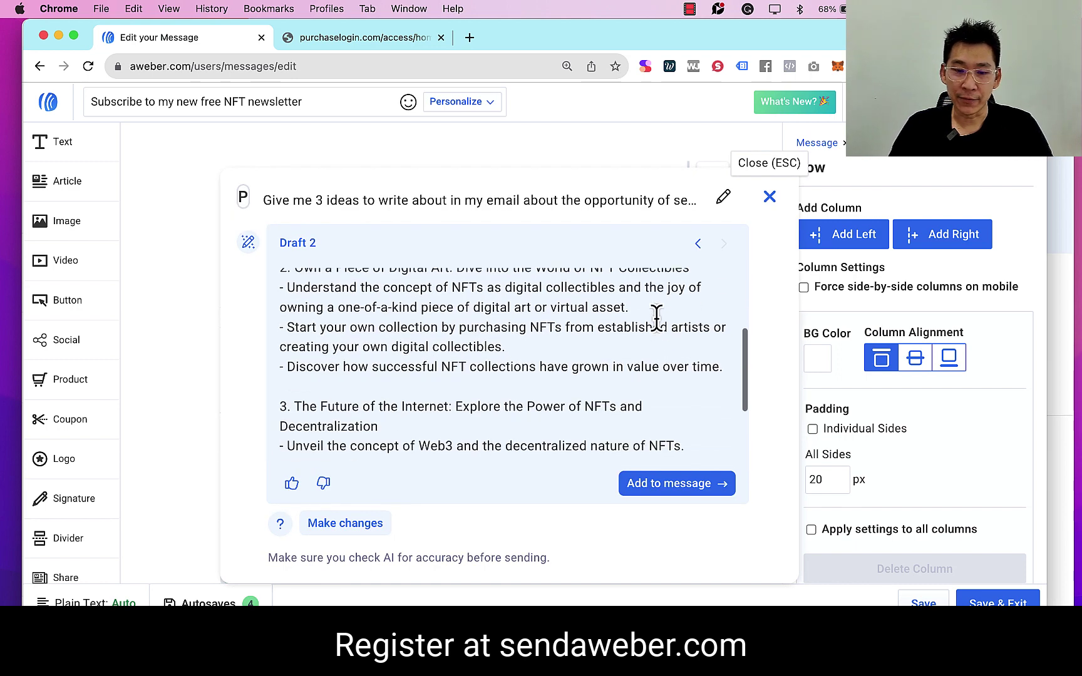
pyautogui.click(327, 526)
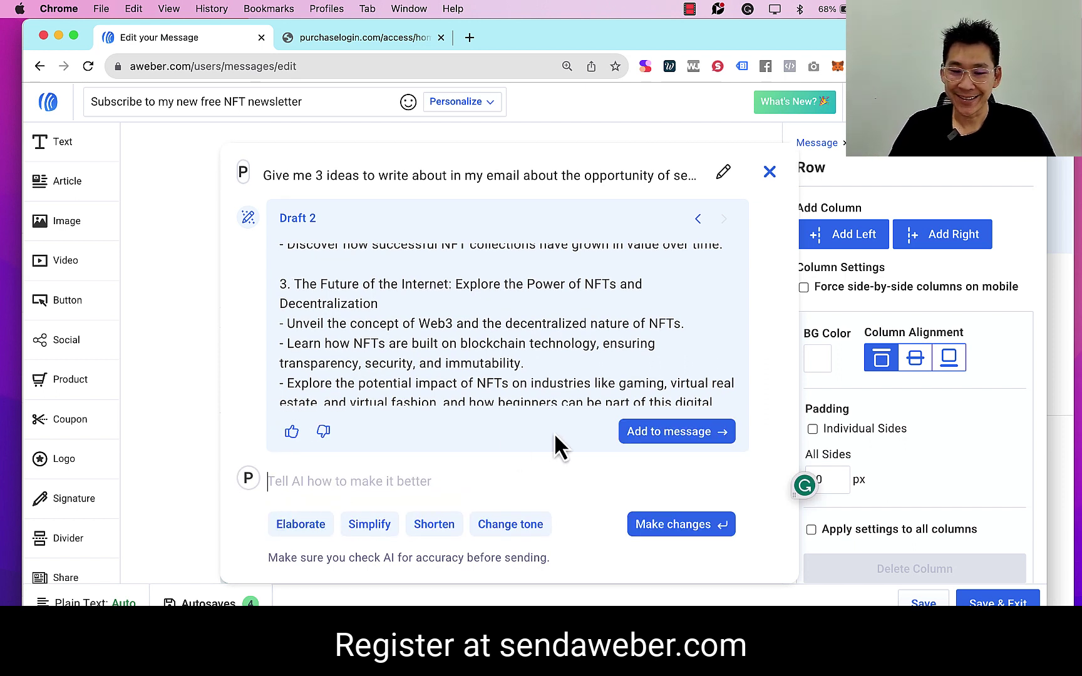
# Step: Ask the AI to change the tone to 'simple English and casual tone.', producing Draft 3
pyautogui.click(515, 527)
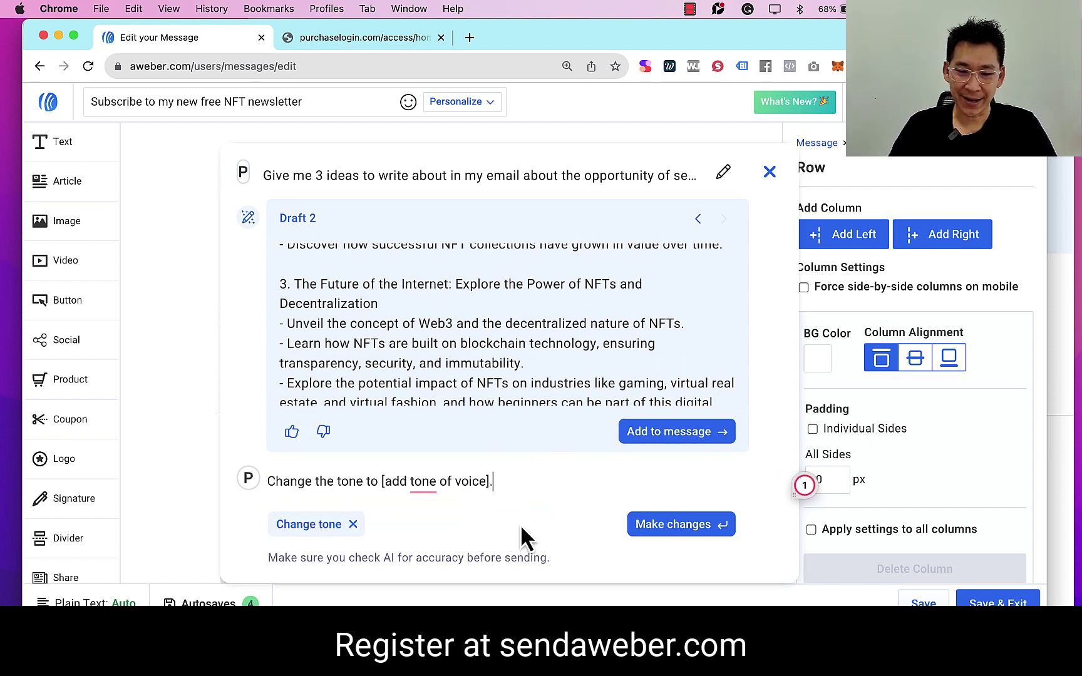
pyautogui.moveTo(500, 480); pyautogui.dragTo(400, 480)
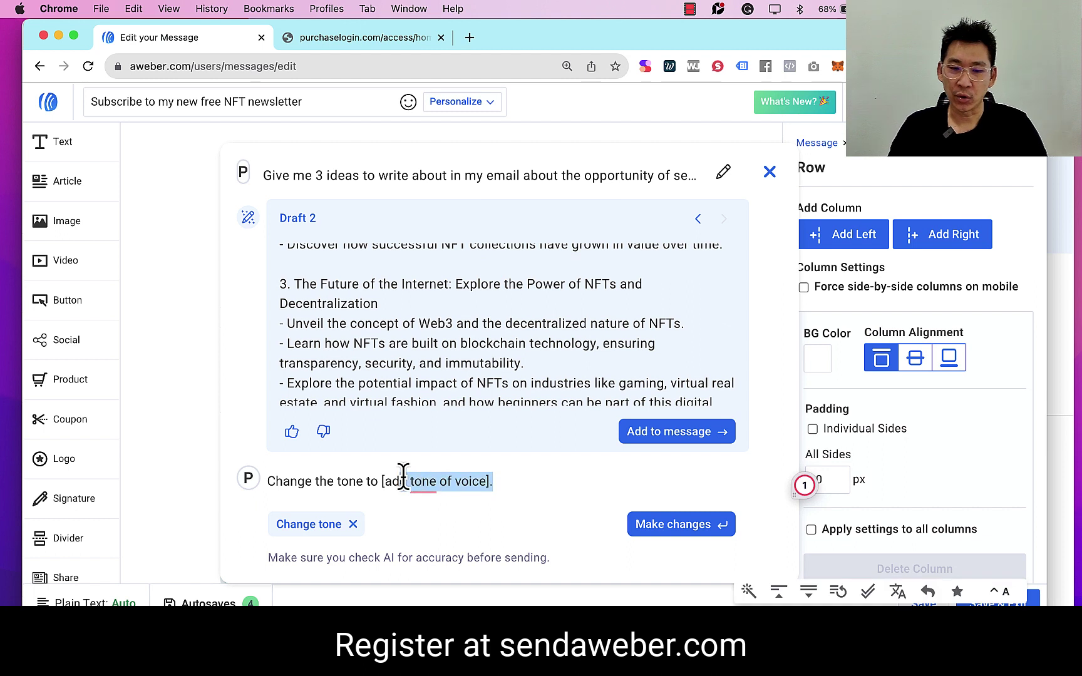
pyautogui.write('a')
pyautogui.press('BackSpace')
pyautogui.press('BackSpace')
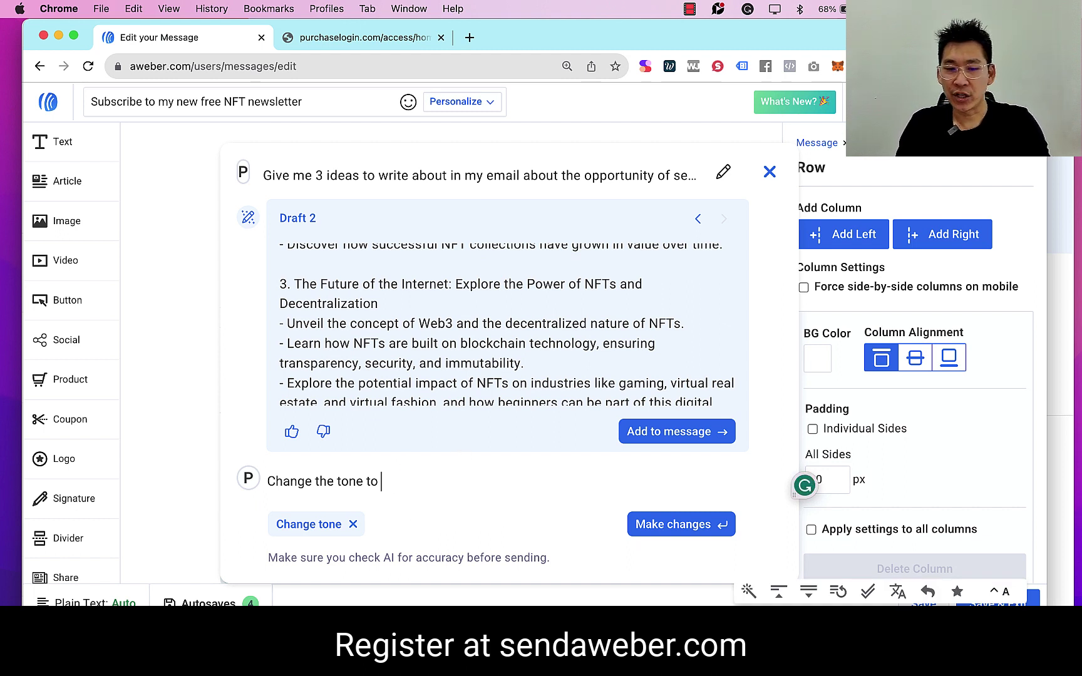
pyautogui.write('simple ')
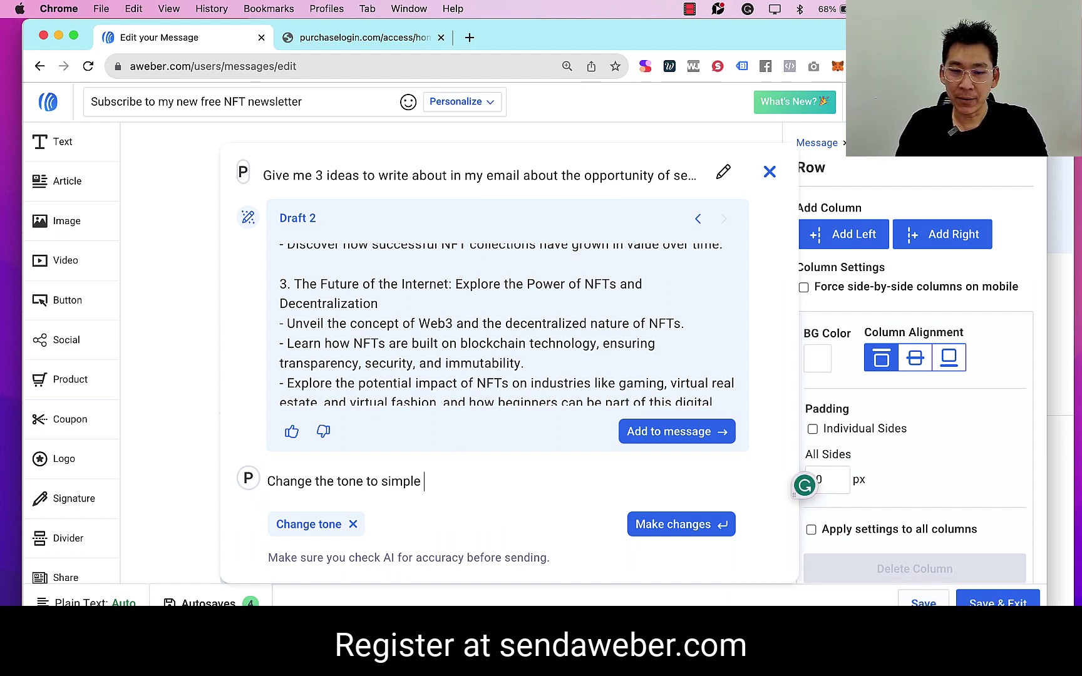
pyautogui.write('English and')
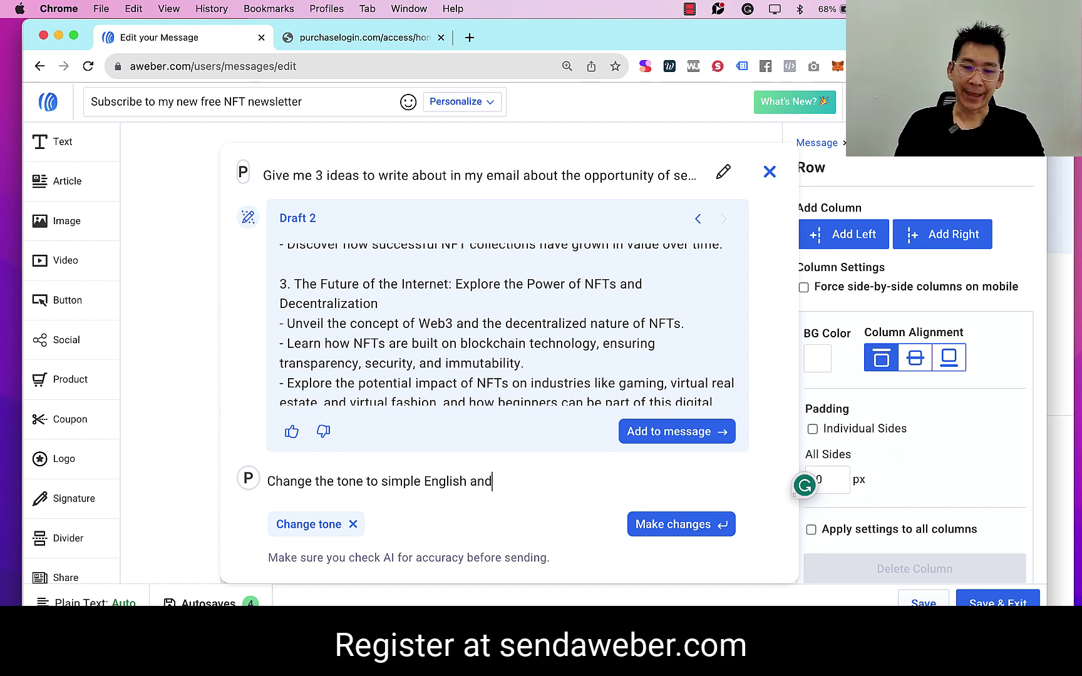
pyautogui.write(' casual')
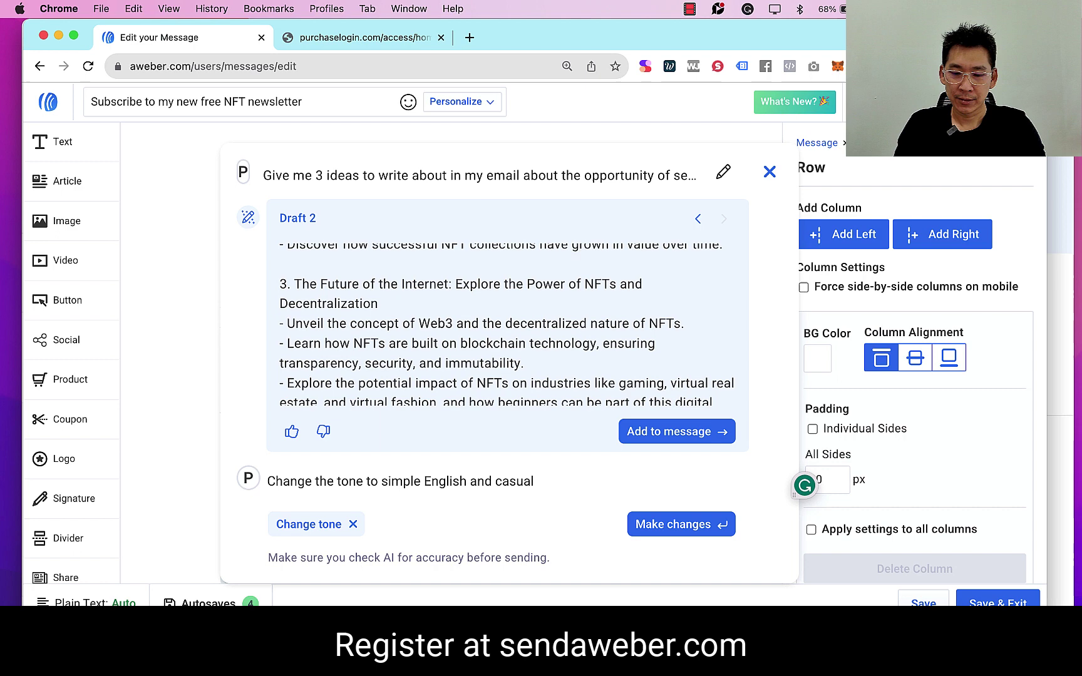
pyautogui.write(' style.')
pyautogui.press('BackSpace')
pyautogui.press('BackSpace')
pyautogui.press('BackSpace')
pyautogui.press('BackSpace')
pyautogui.press('BackSpace')
pyautogui.press('BackSpace')
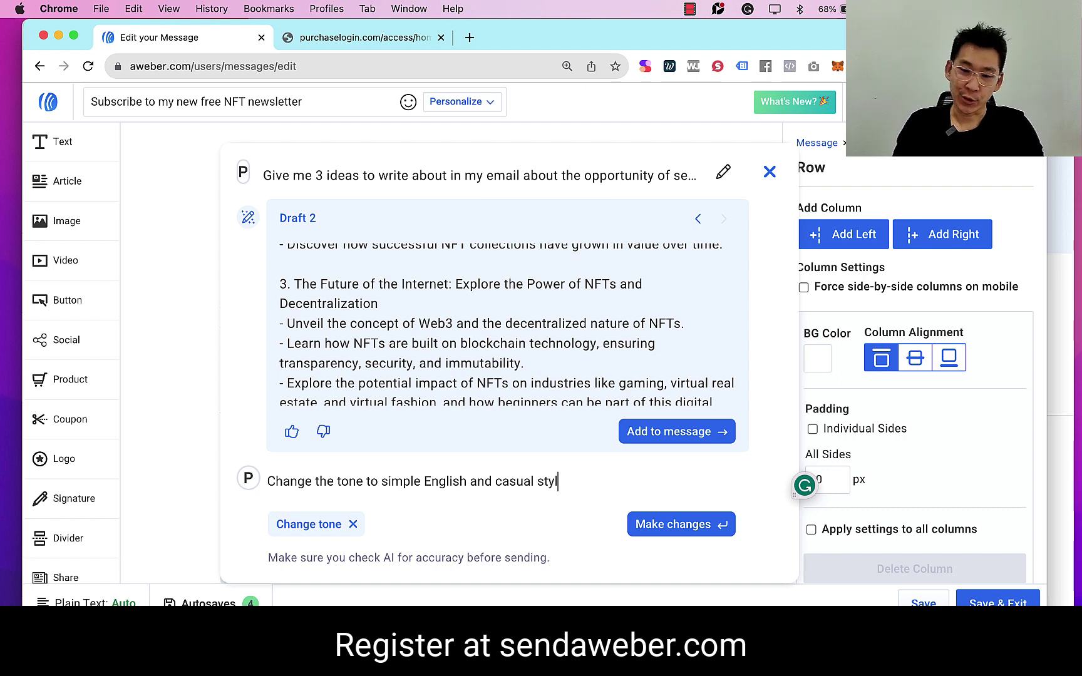
pyautogui.write('tone.')
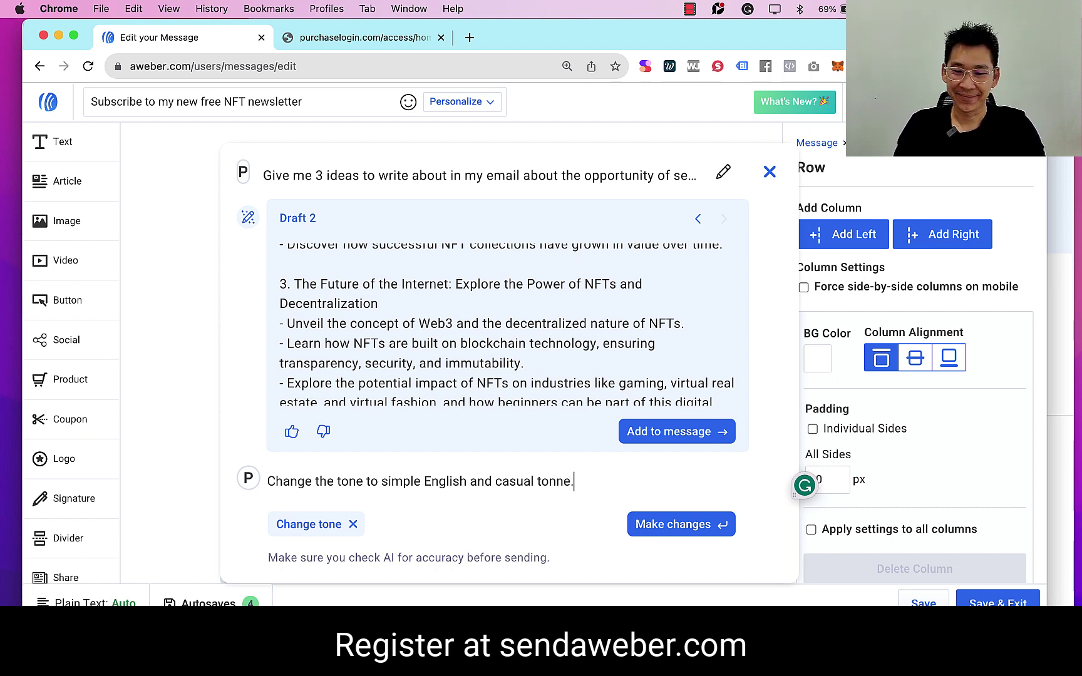
pyautogui.click(669, 523)
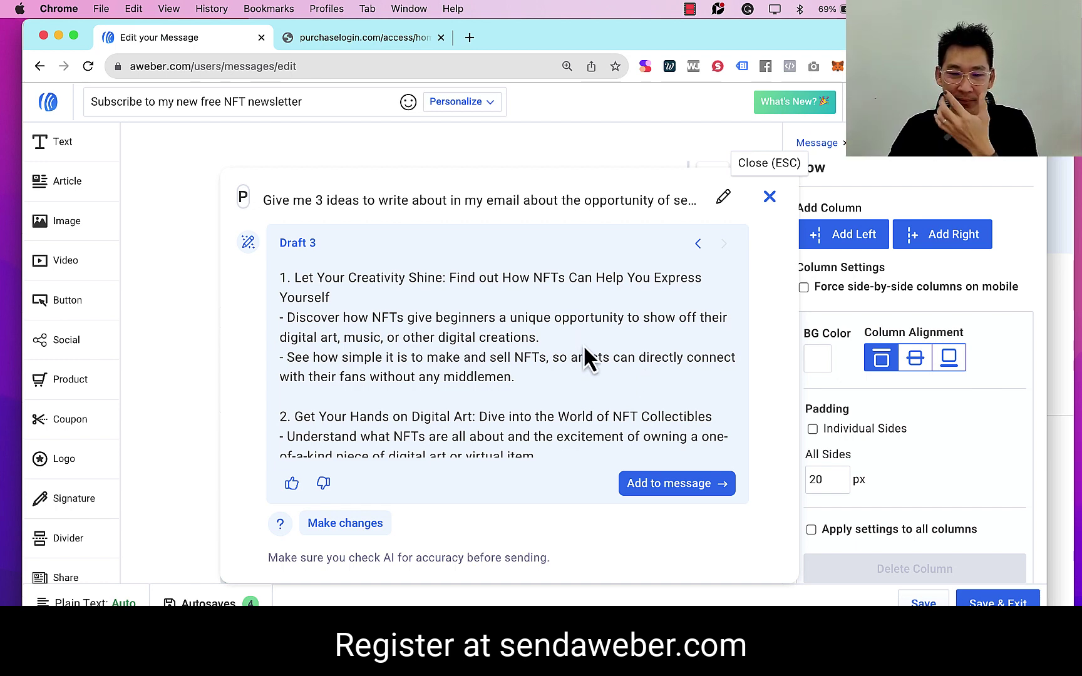
# Step: Insert Draft 3 into the email as a numbered list under the intro and review it
pyautogui.scroll(-5, 583, 343)
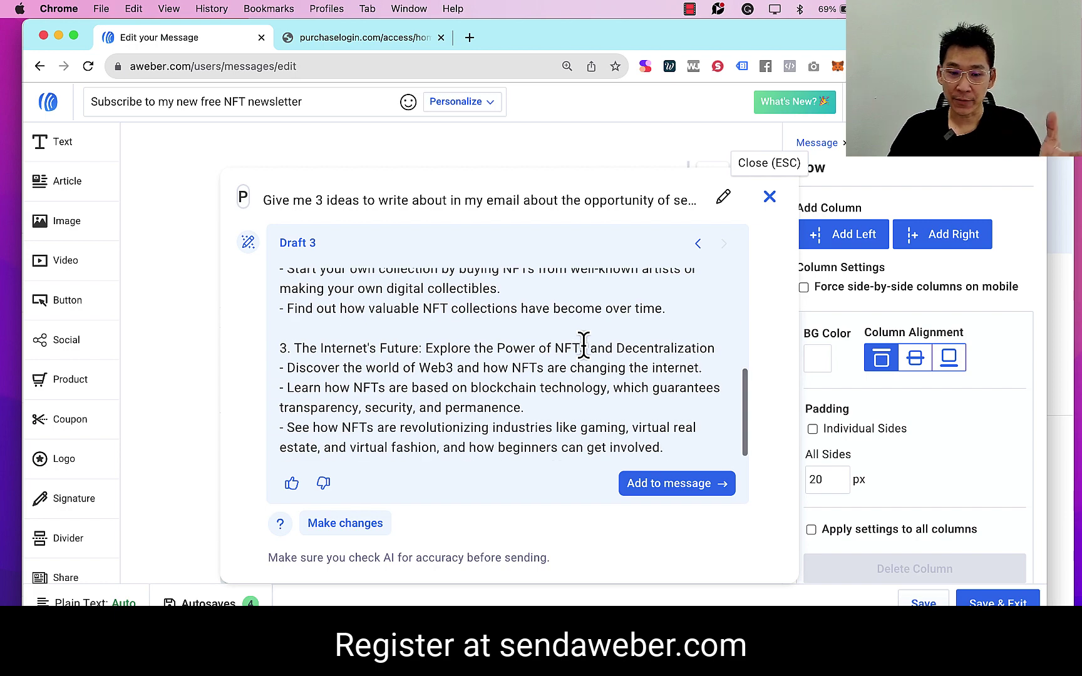
pyautogui.click(660, 500)
pyautogui.scroll(-1, 521, 325)
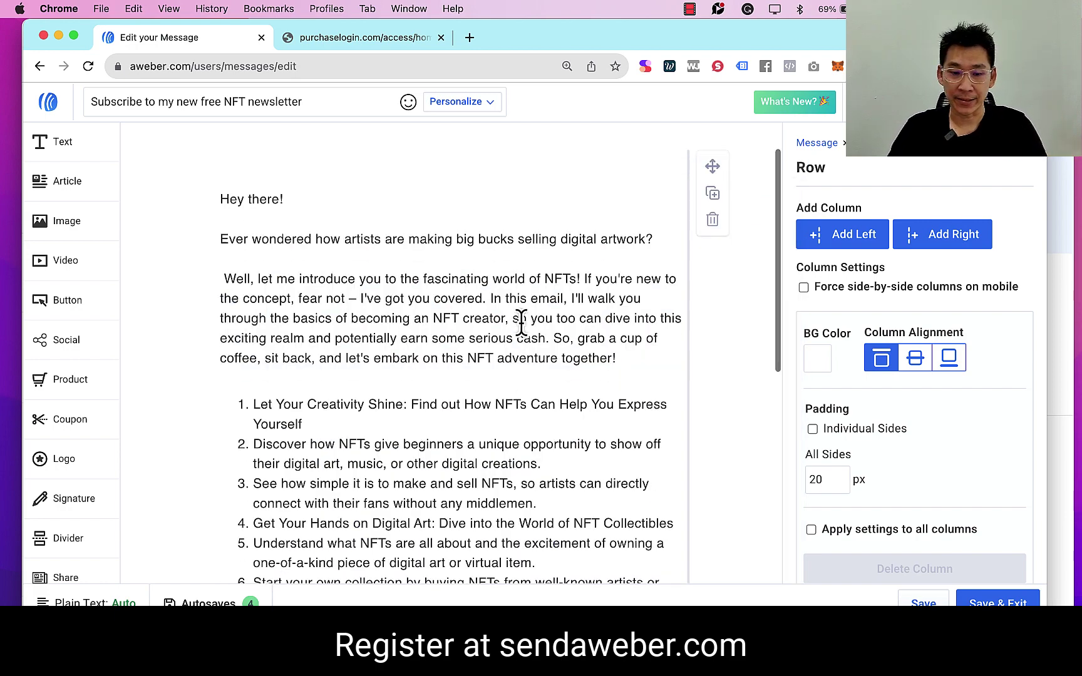
pyautogui.scroll(-4, 521, 323)
pyautogui.scroll(5, 521, 322)
pyautogui.scroll(-4, 521, 322)
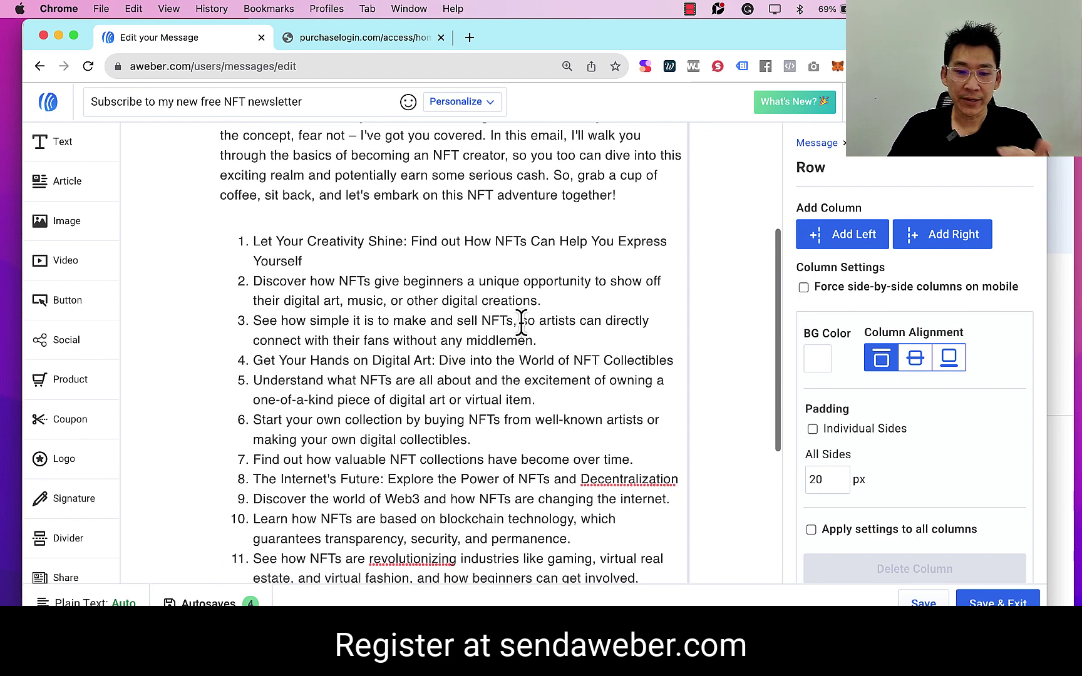
pyautogui.scroll(-3, 521, 322)
pyautogui.scroll(4, 521, 322)
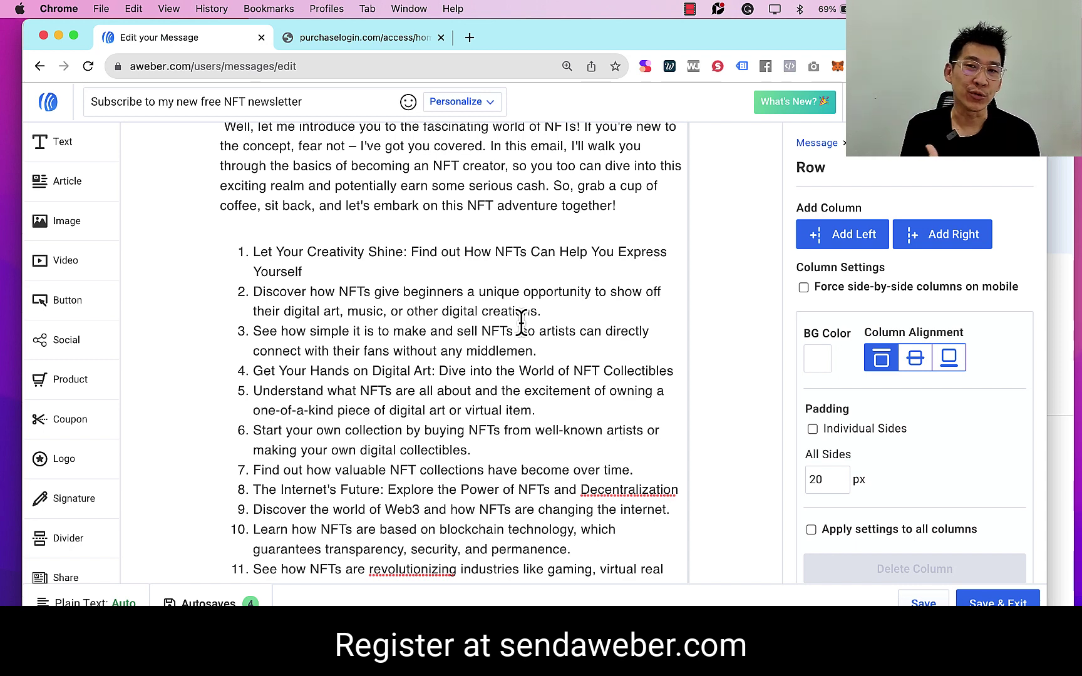
pyautogui.scroll(3, 526, 274)
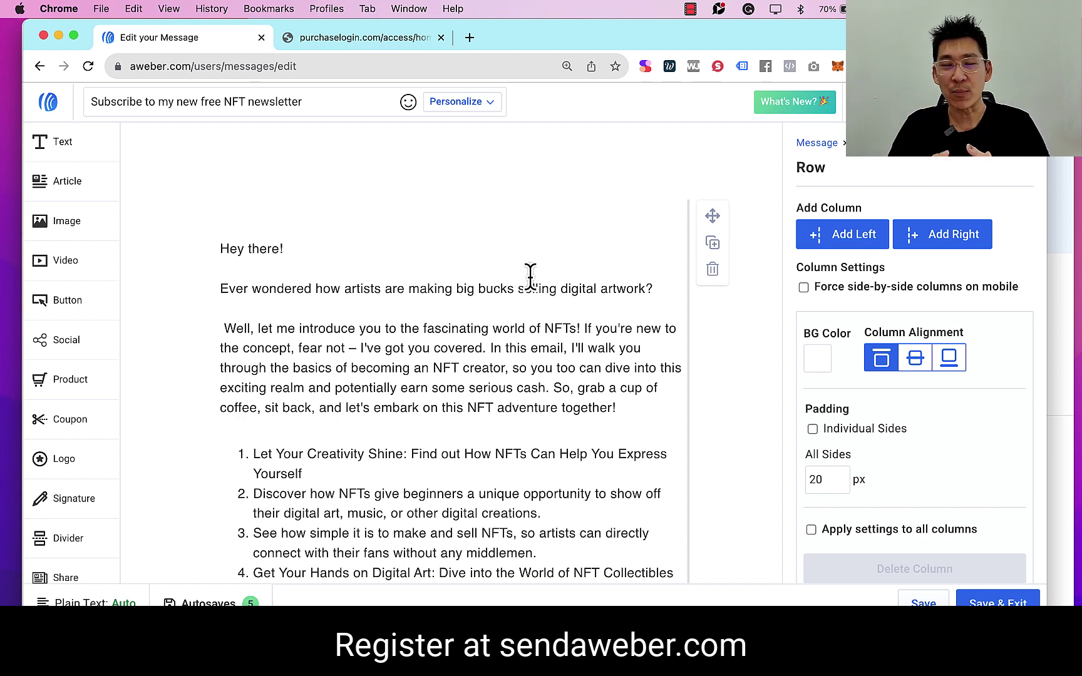
# Step: On the member site, open MODULE 1 and MODULE 2 in new tabs and view Module #1
pyautogui.click(413, 41)
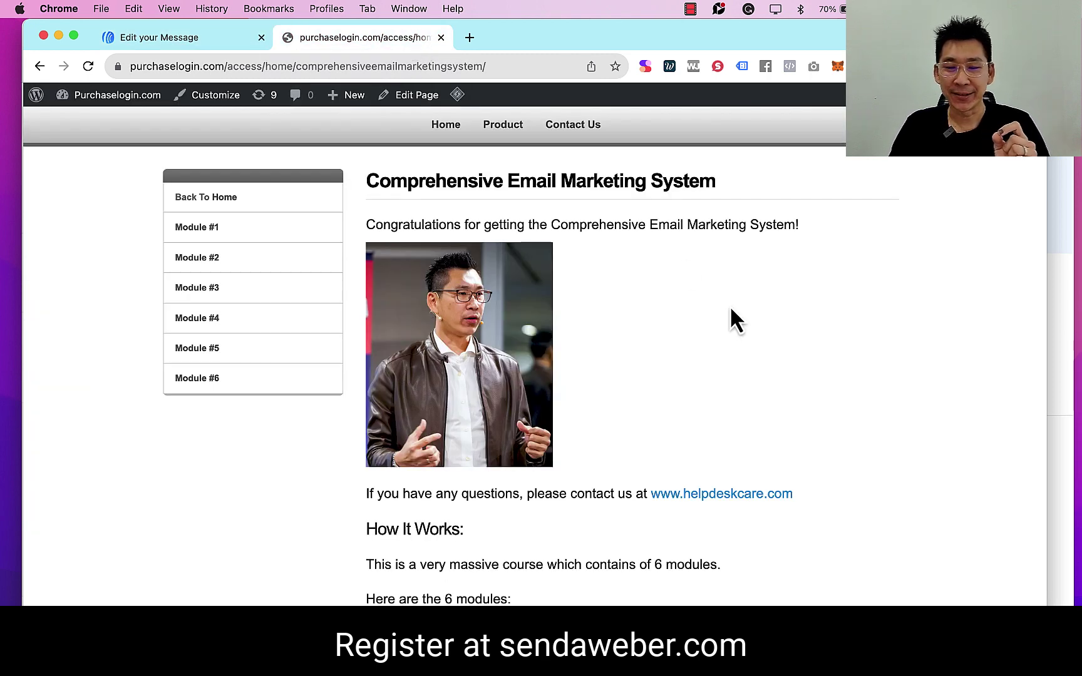
pyautogui.scroll(-5, 735, 314)
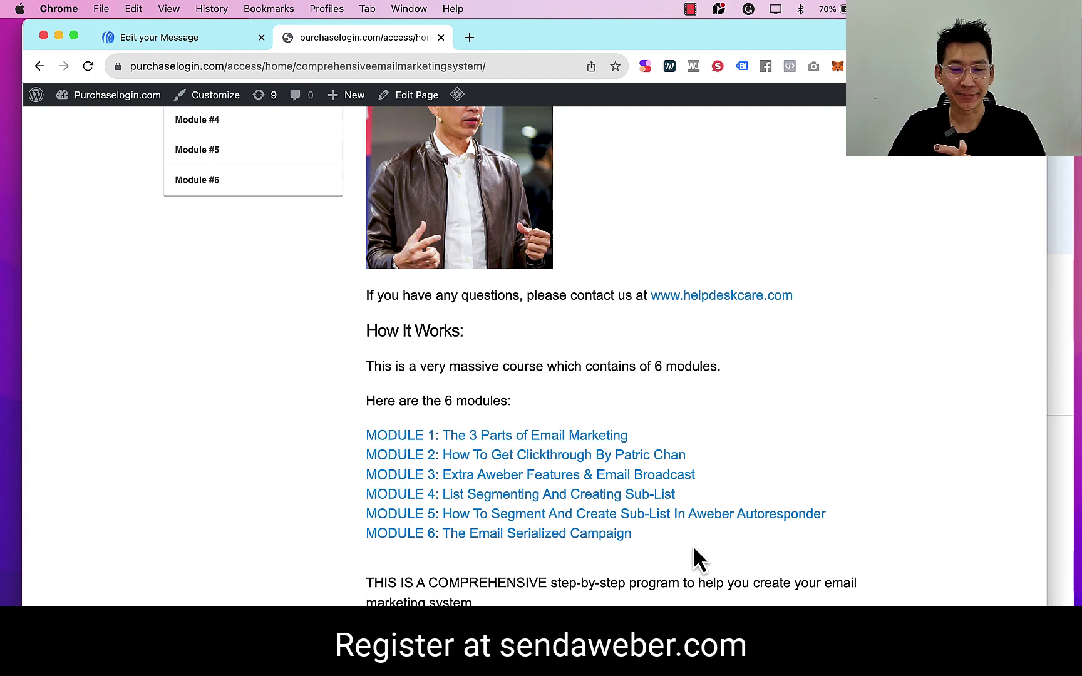
pyautogui.rightClick(600, 438)
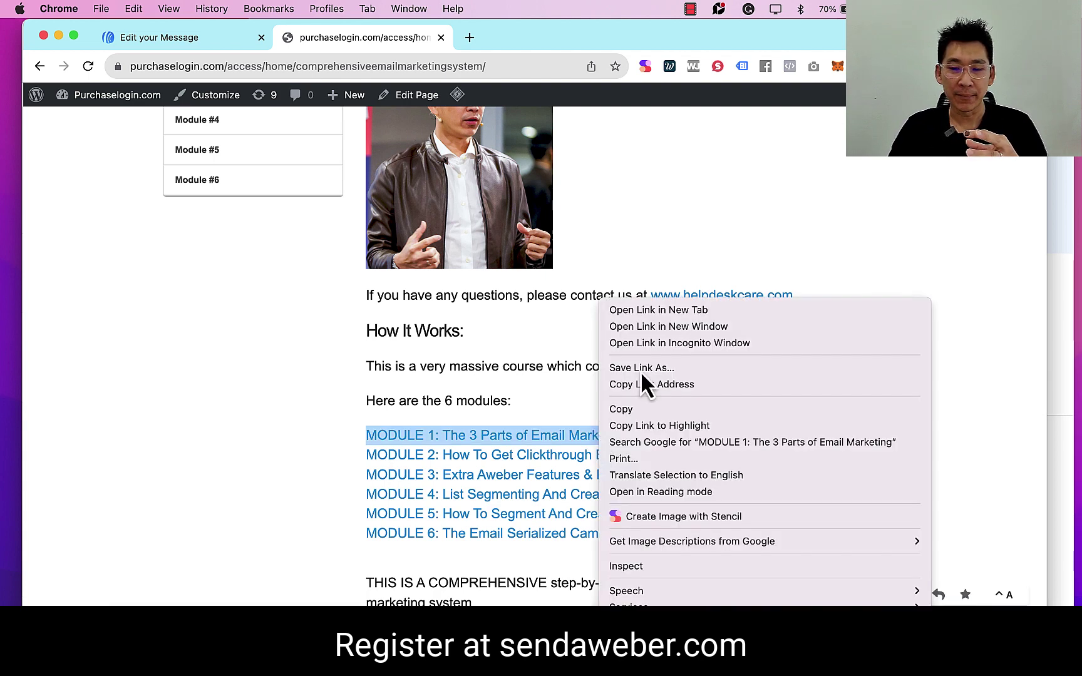
pyautogui.click(676, 308)
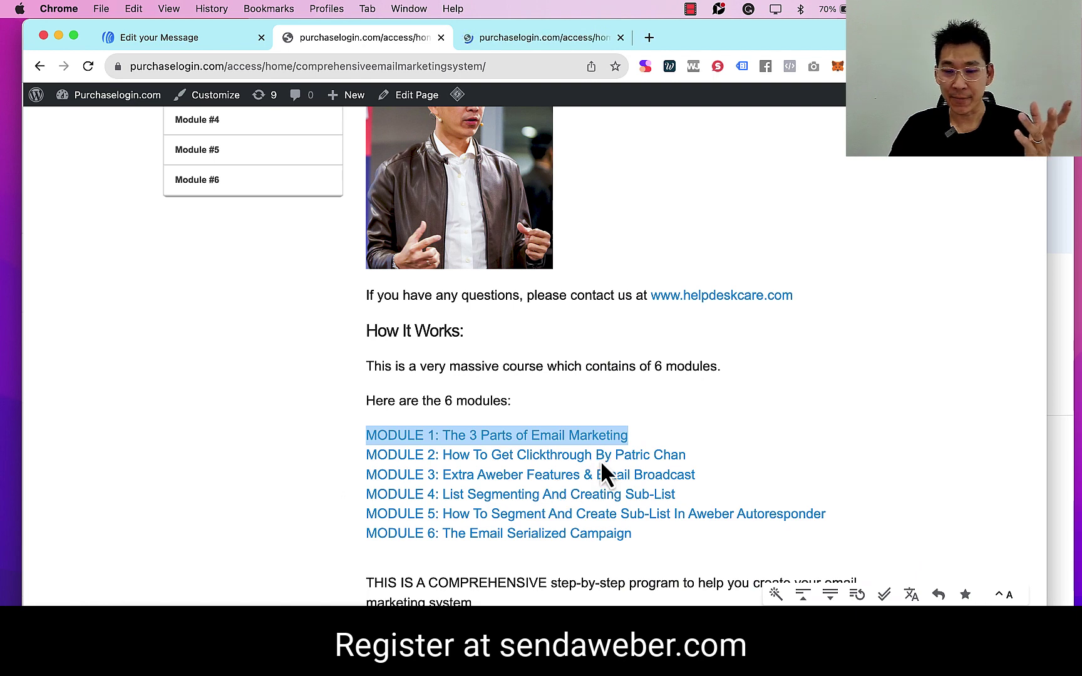
pyautogui.rightClick(600, 459)
pyautogui.click(694, 310)
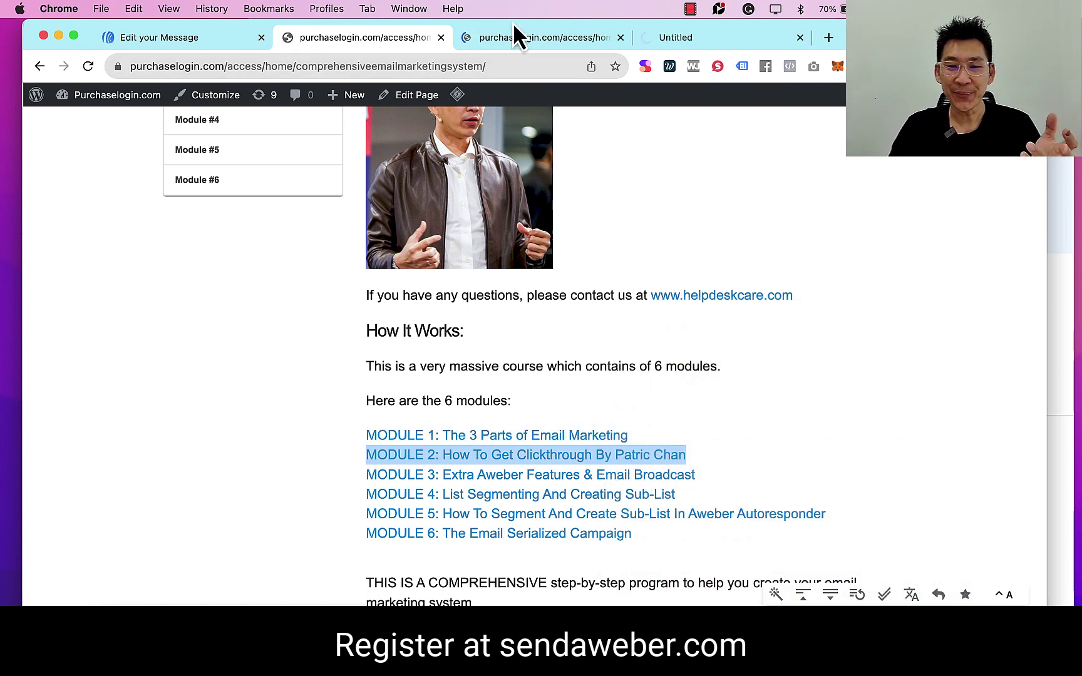
pyautogui.click(513, 37)
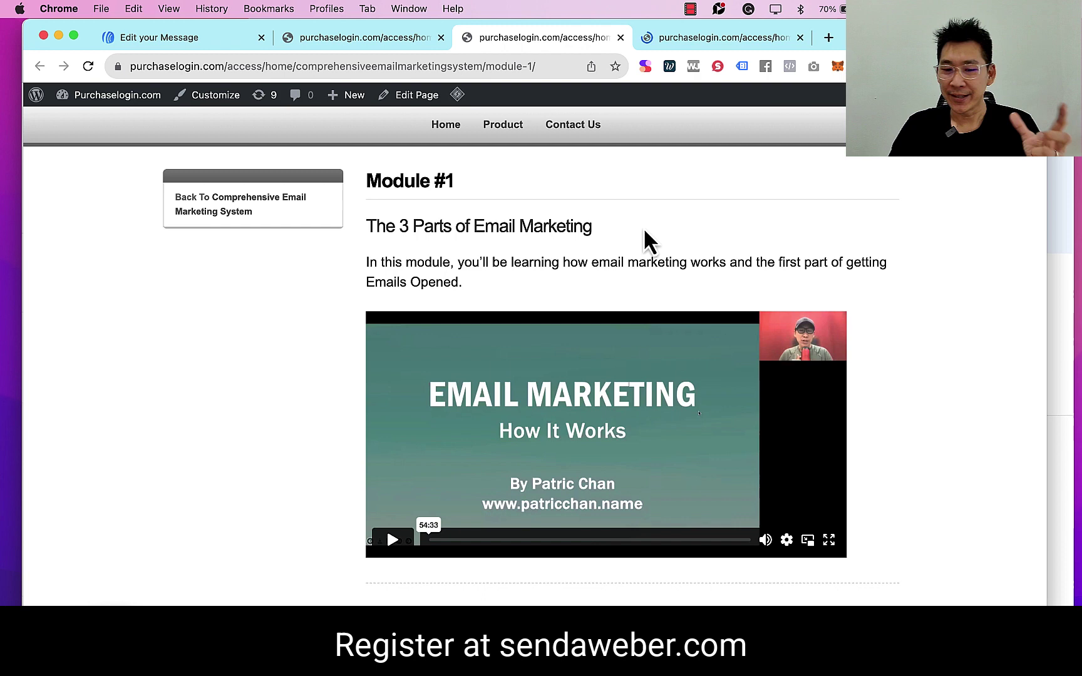
# Step: Play and pause the Module 1 video, then view the Module #2 'How To Get High Clickthrough' page
pyautogui.scroll(-1, 718, 249)
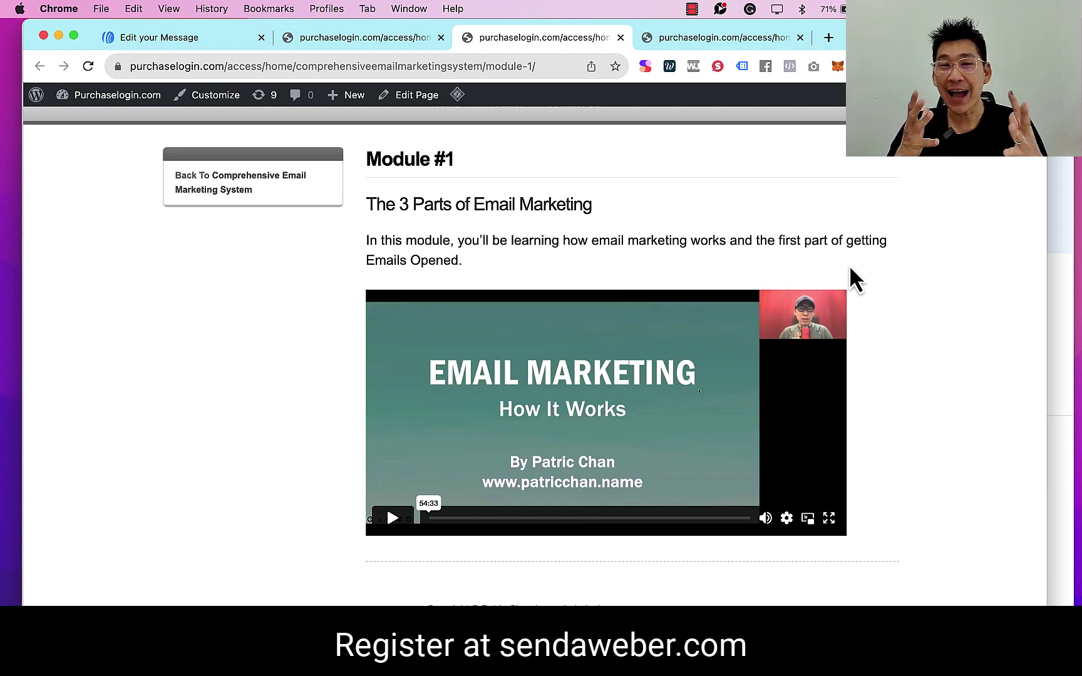
pyautogui.click(391, 521)
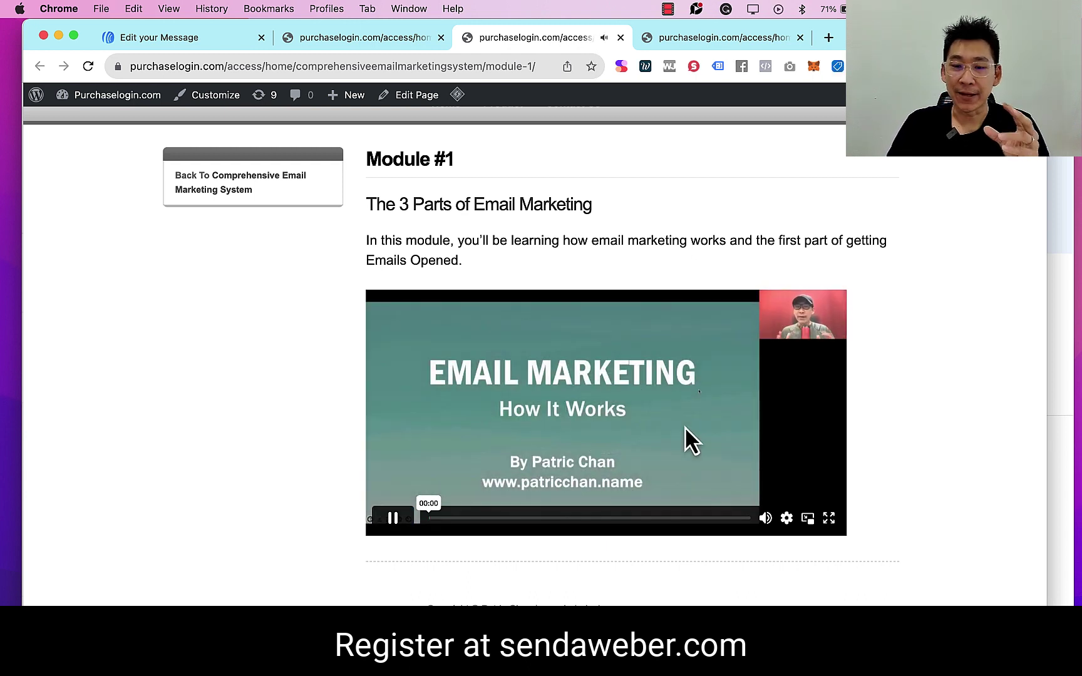
pyautogui.click(395, 520)
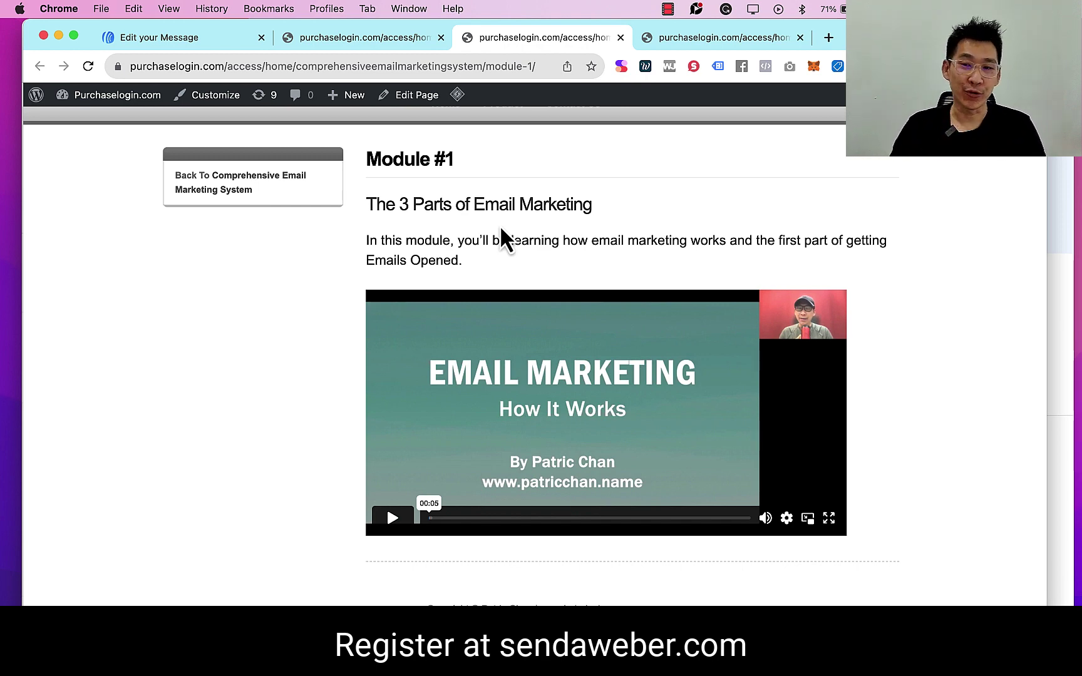
pyautogui.click(728, 36)
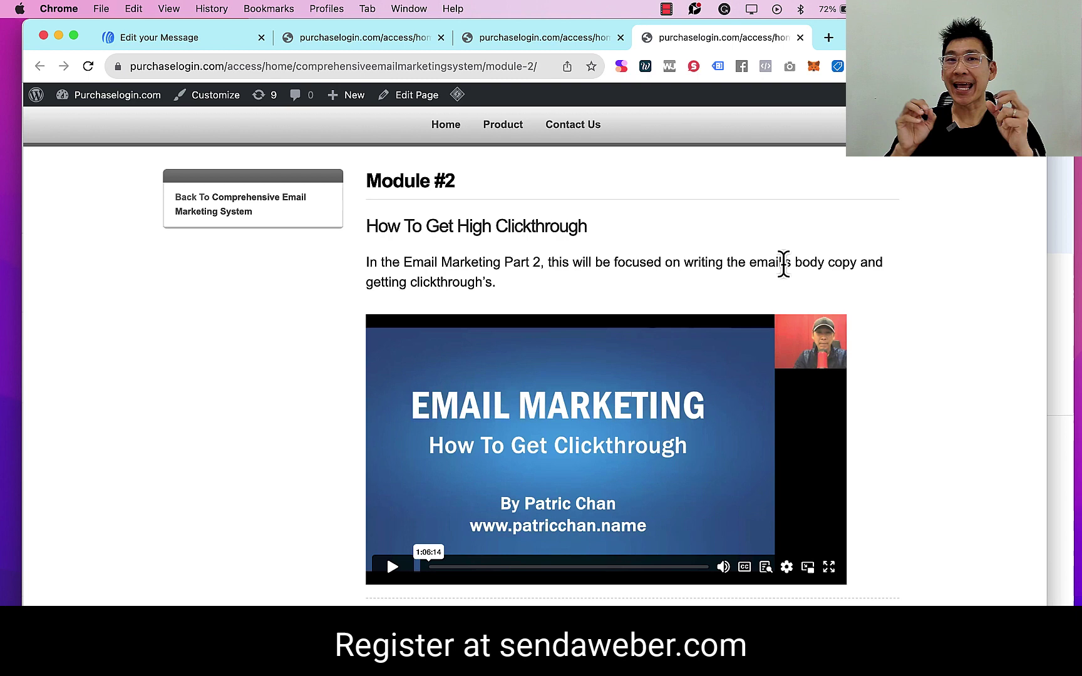
# Step: Go back to the course overview page and scroll through its six modules
pyautogui.click(383, 39)
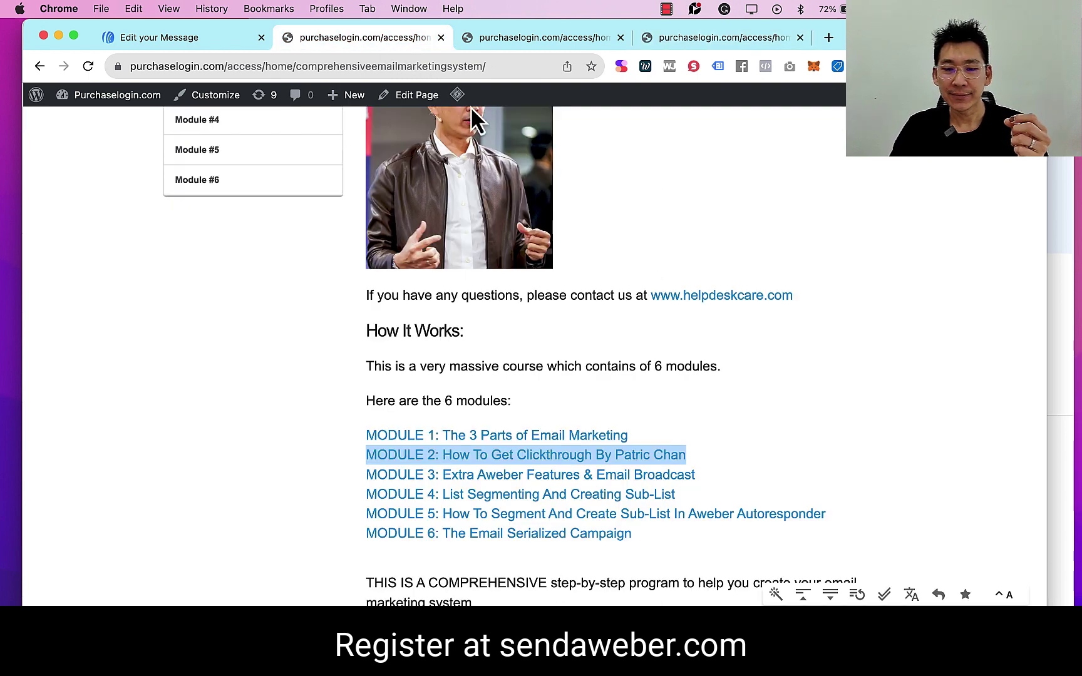
pyautogui.scroll(-1, 834, 364)
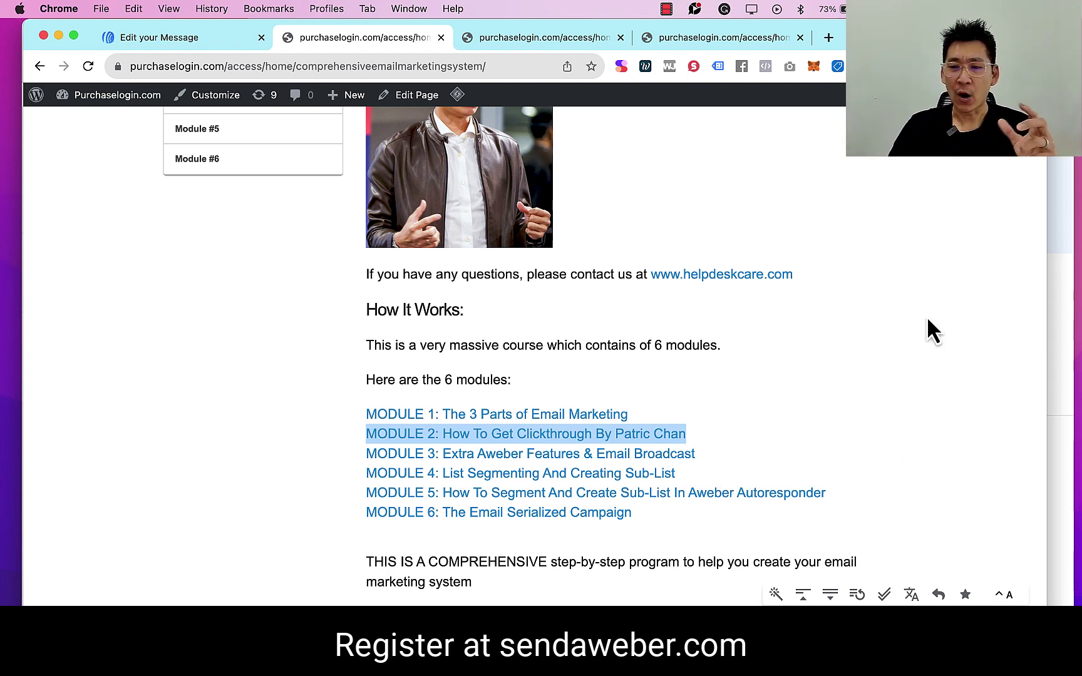
pyautogui.scroll(5, 927, 316)
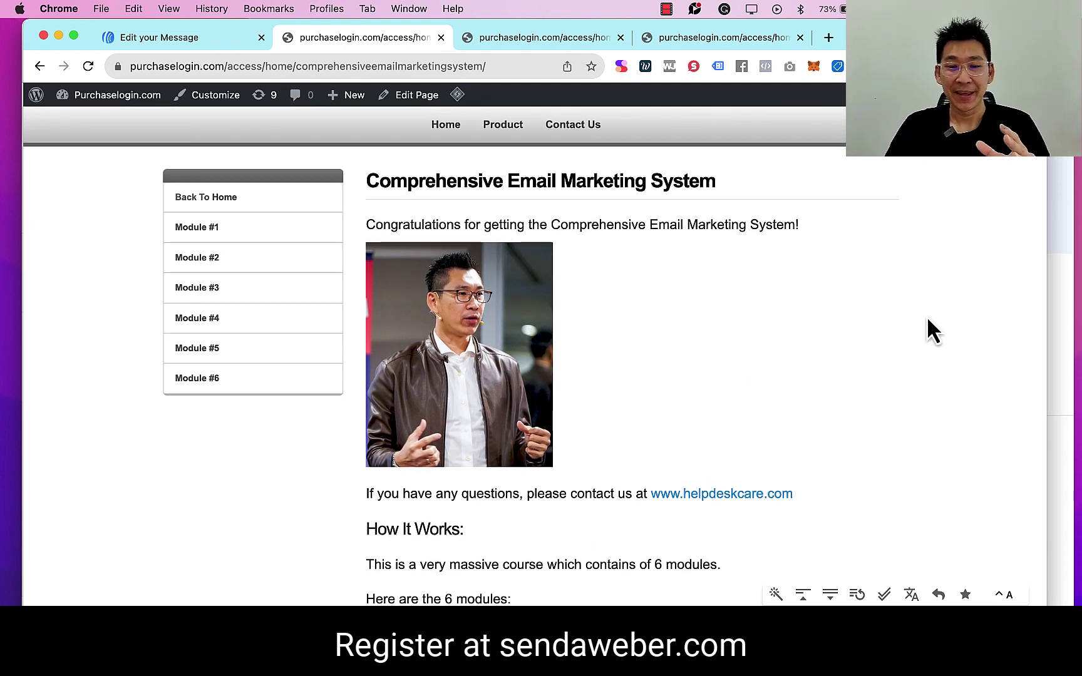
pyautogui.scroll(-1, 928, 320)
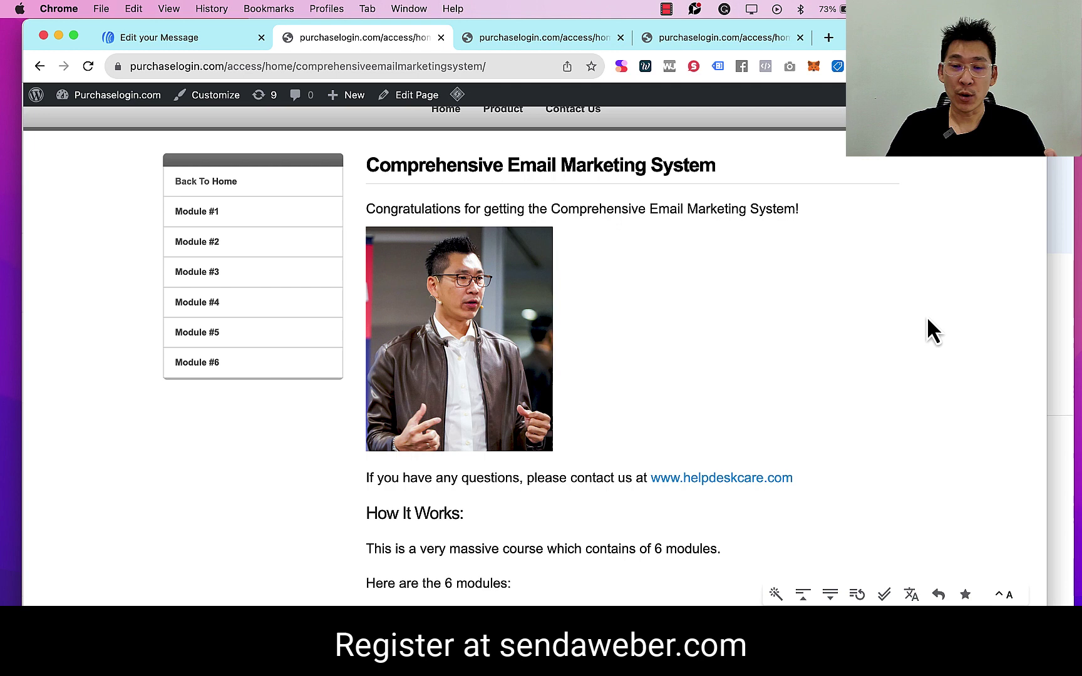
pyautogui.scroll(-3, 928, 321)
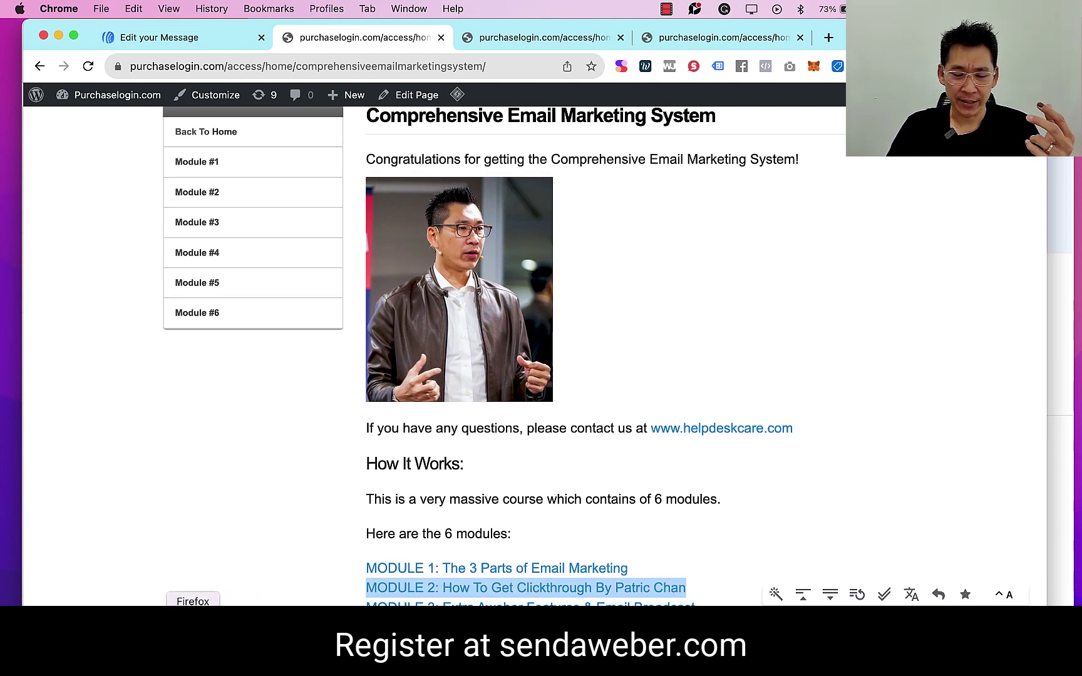
# Step: In Firefox, go from the AWeber Launchpad to the pricing page and browse the Unlimited, Plus, Lite and Free plans
pyautogui.click(193, 629)
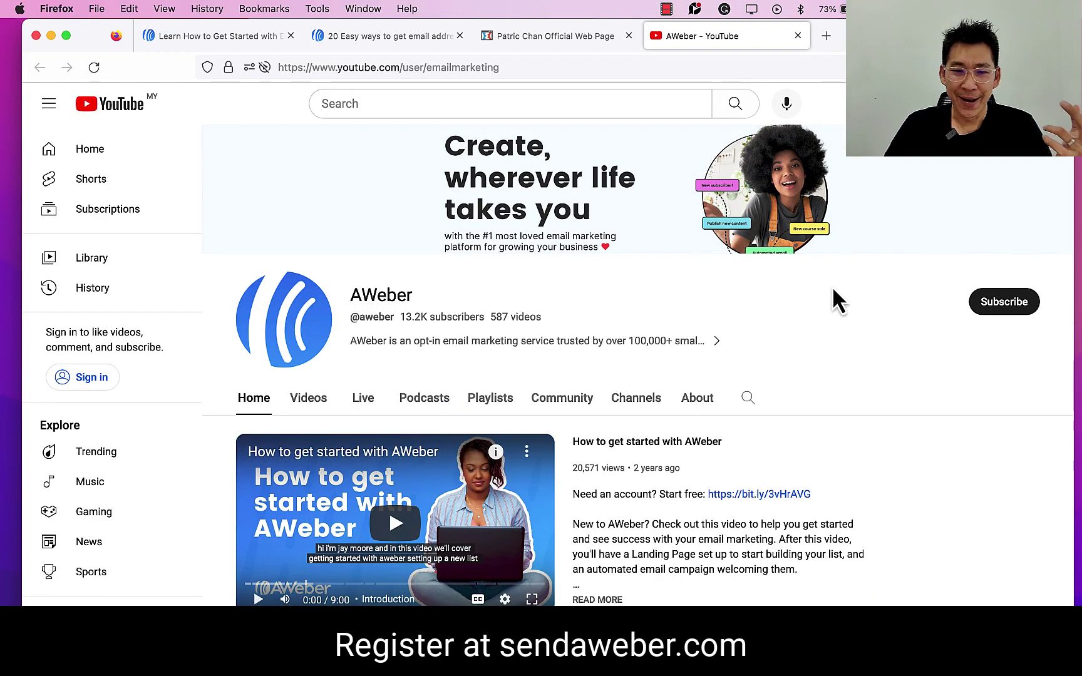
pyautogui.click(208, 35)
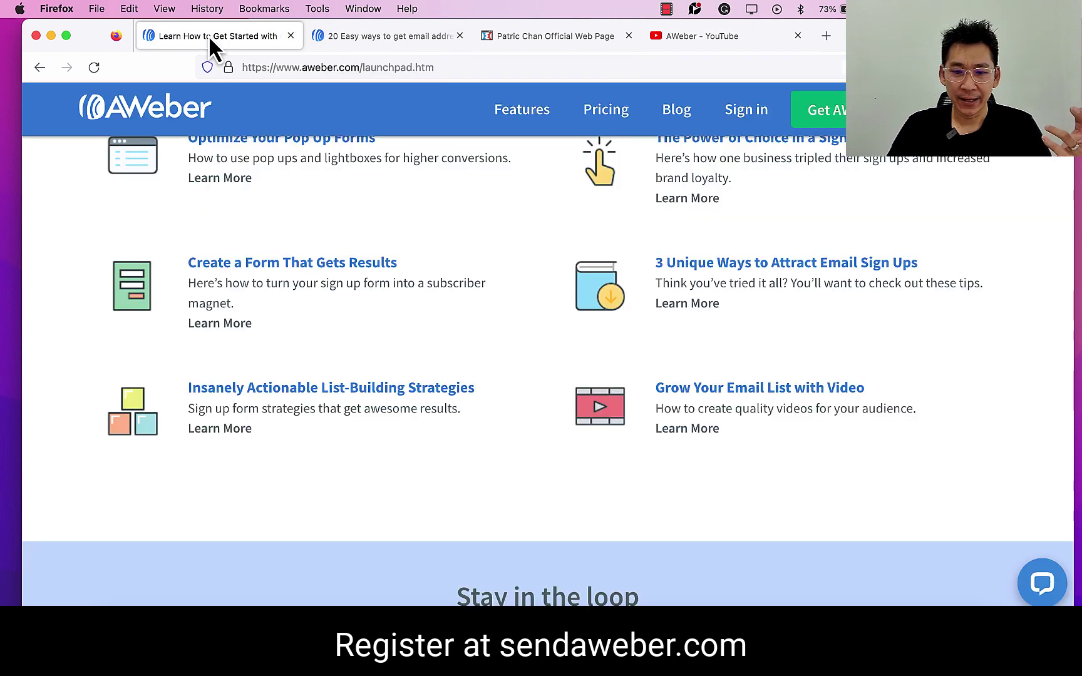
pyautogui.scroll(10, 564, 238)
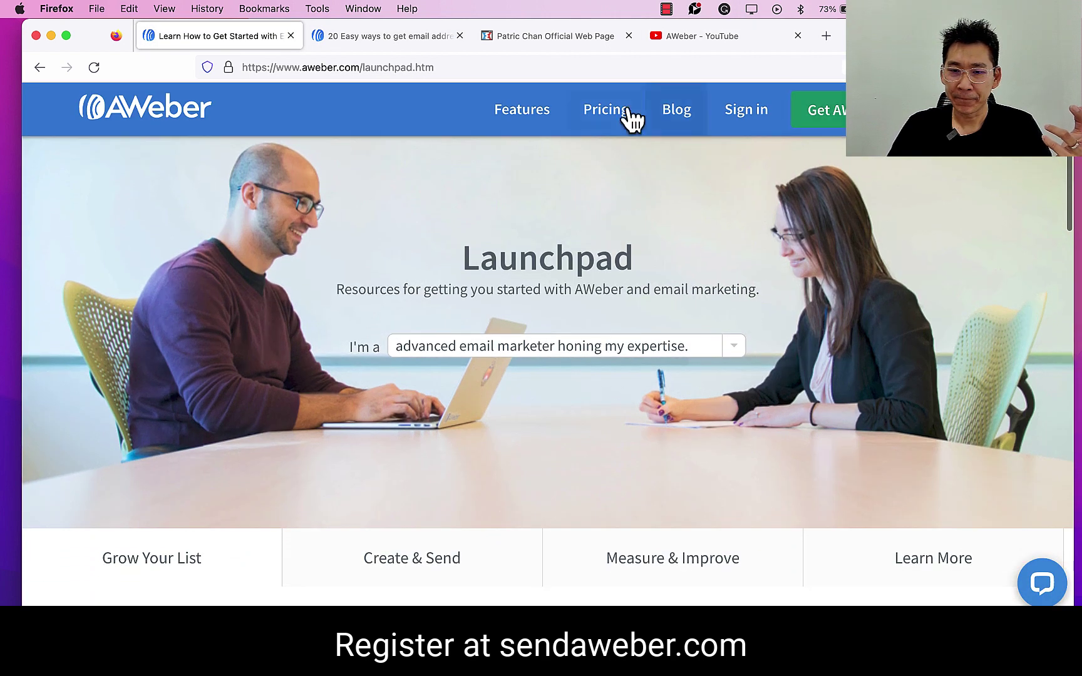
pyautogui.click(596, 113)
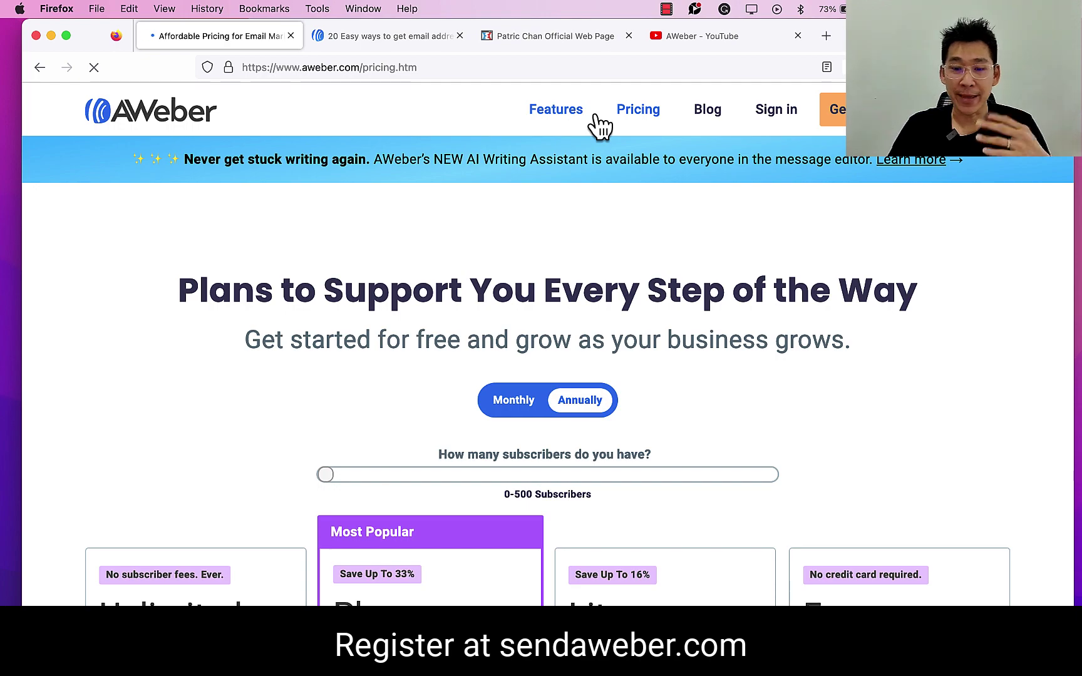
pyautogui.scroll(-5, 660, 220)
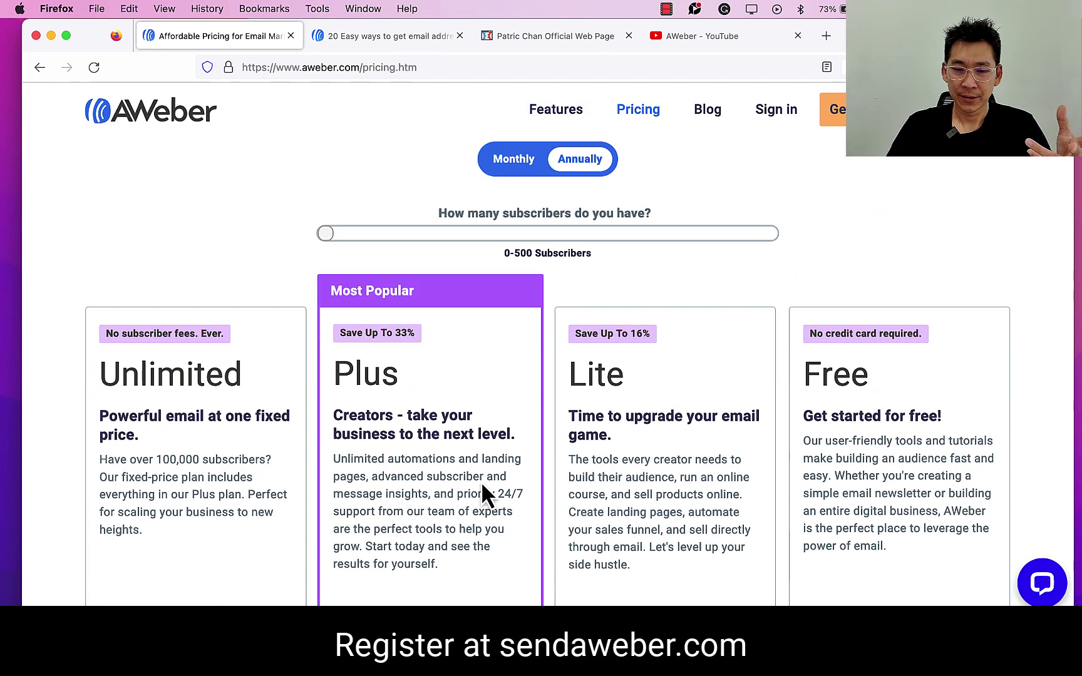
pyautogui.scroll(-2, 484, 492)
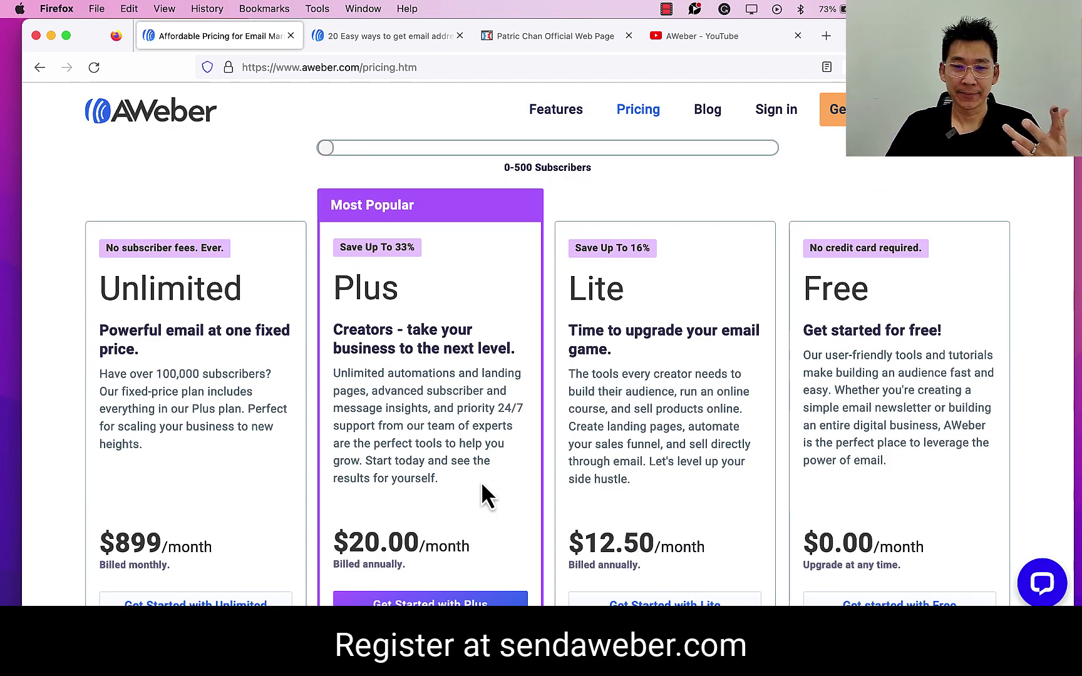
pyautogui.scroll(7, 483, 495)
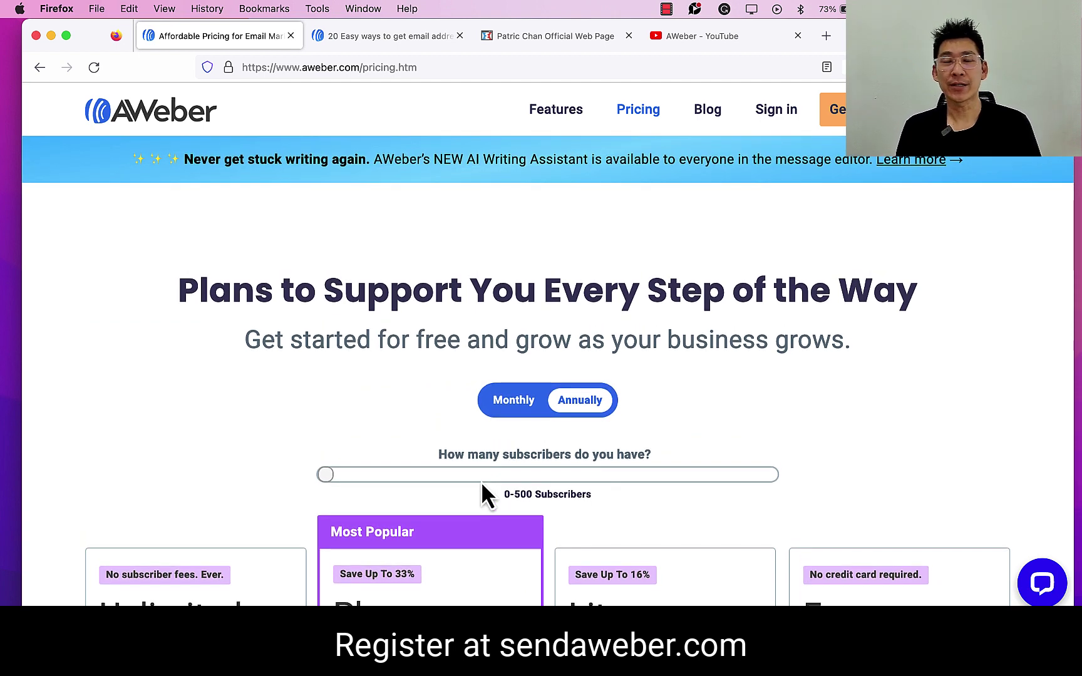